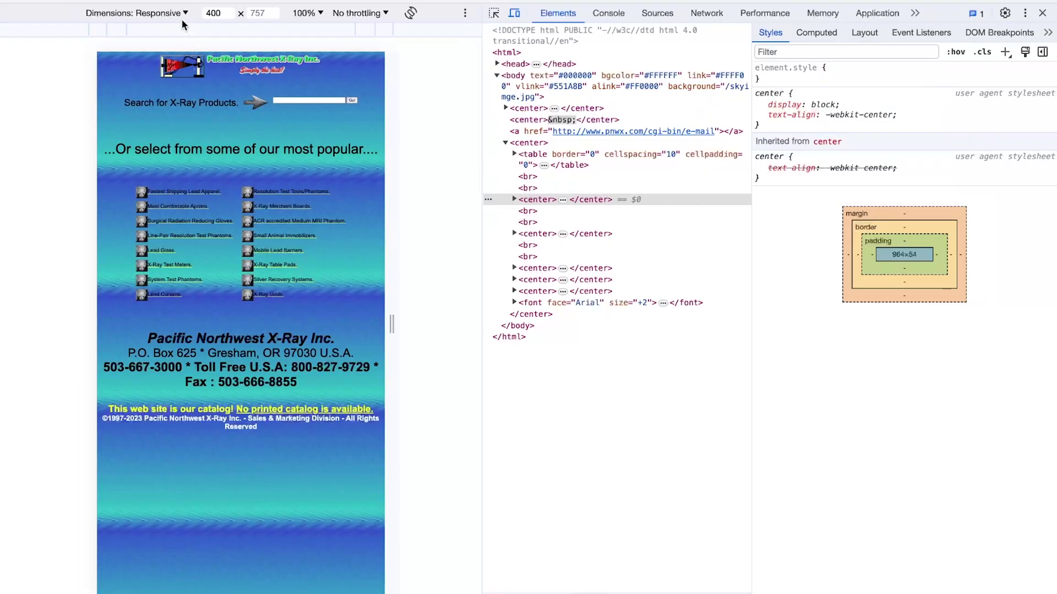
Preview how the product page responds when the editor canvas is narrowed.
{"action": "left_click", "coordinate": [184, 13]}
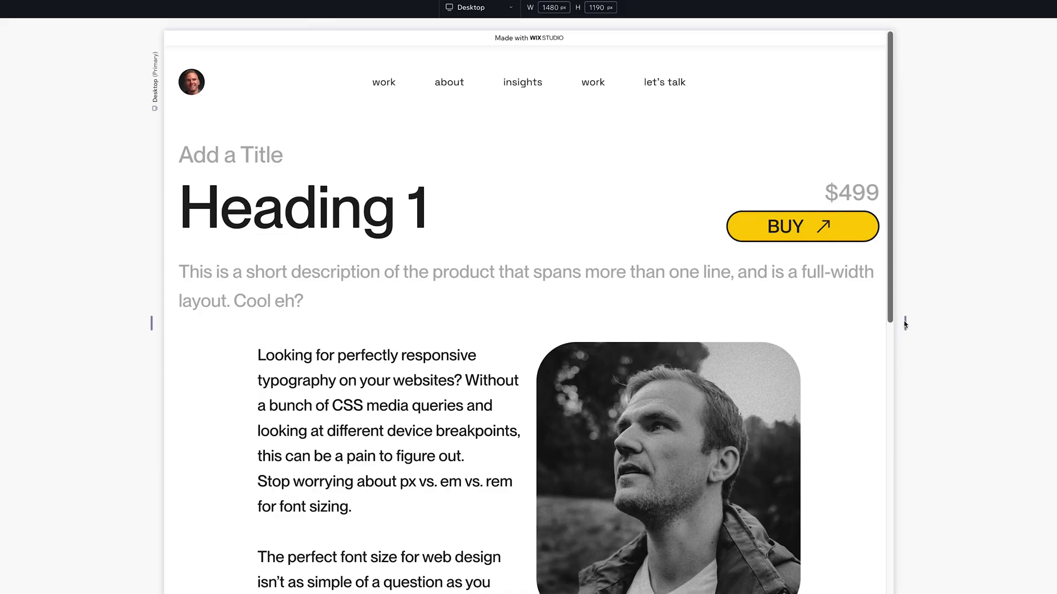
{"action": "left_click_drag", "start_coordinate": [910, 322], "coordinate": [736, 318]}
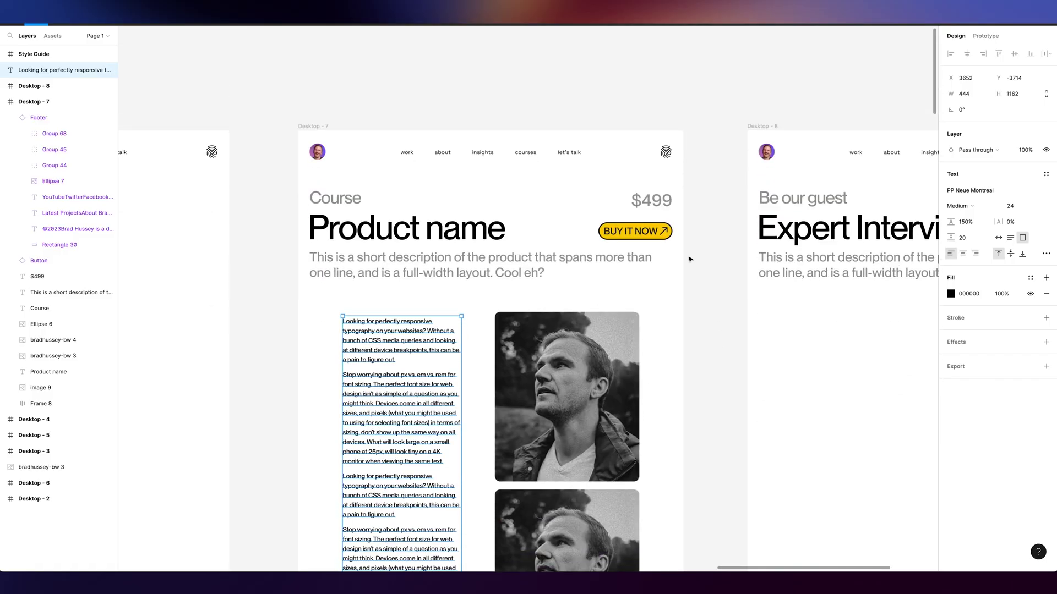
Examine the Desktop - 7 product page design in Figma, from the header down to the body text and two photos.
{"action": "scroll", "coordinate": [690, 260], "scroll_direction": "down", "scroll_amount": 3}
{"action": "scroll", "coordinate": [690, 260], "scroll_direction": "down", "scroll_amount": 2}
{"action": "scroll", "coordinate": [696, 266], "scroll_direction": "down", "scroll_amount": 1}
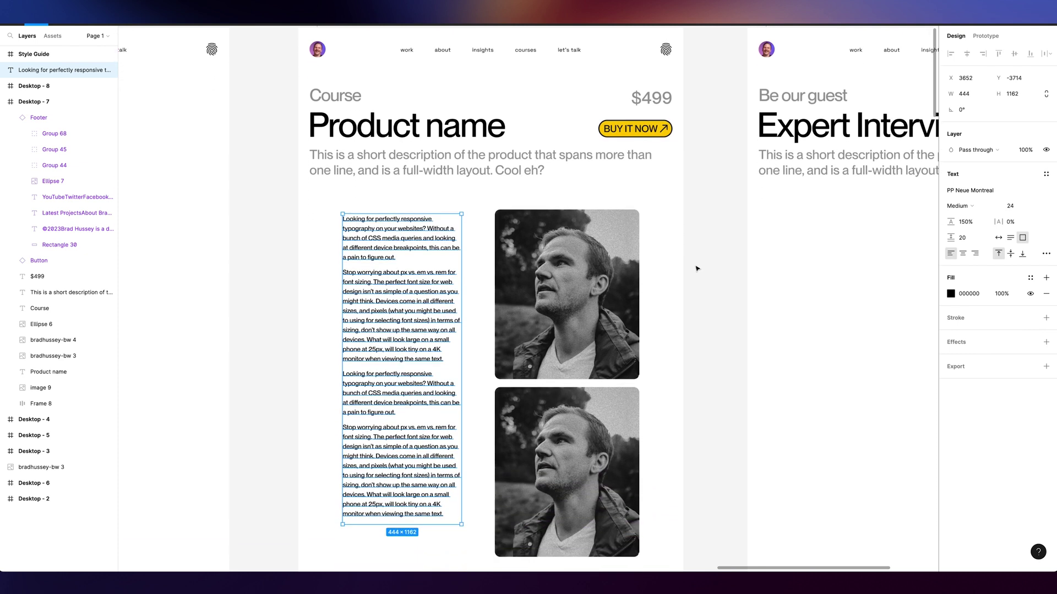
{"action": "left_click", "coordinate": [698, 269]}
{"action": "scroll", "coordinate": [669, 275], "scroll_direction": "up", "scroll_amount": 2}
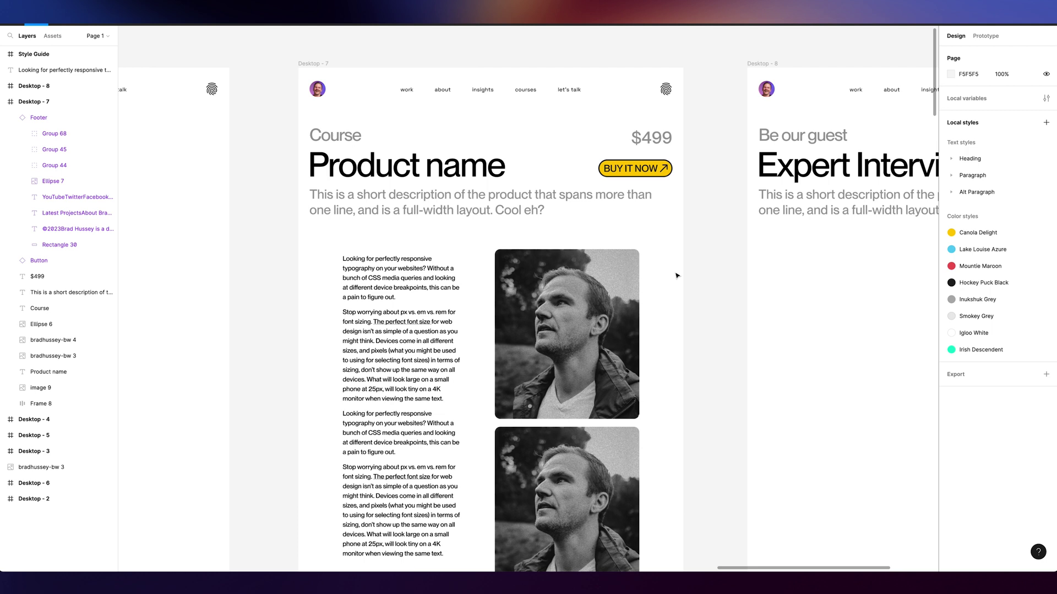
{"action": "scroll", "coordinate": [677, 278], "scroll_direction": "down", "scroll_amount": 3}
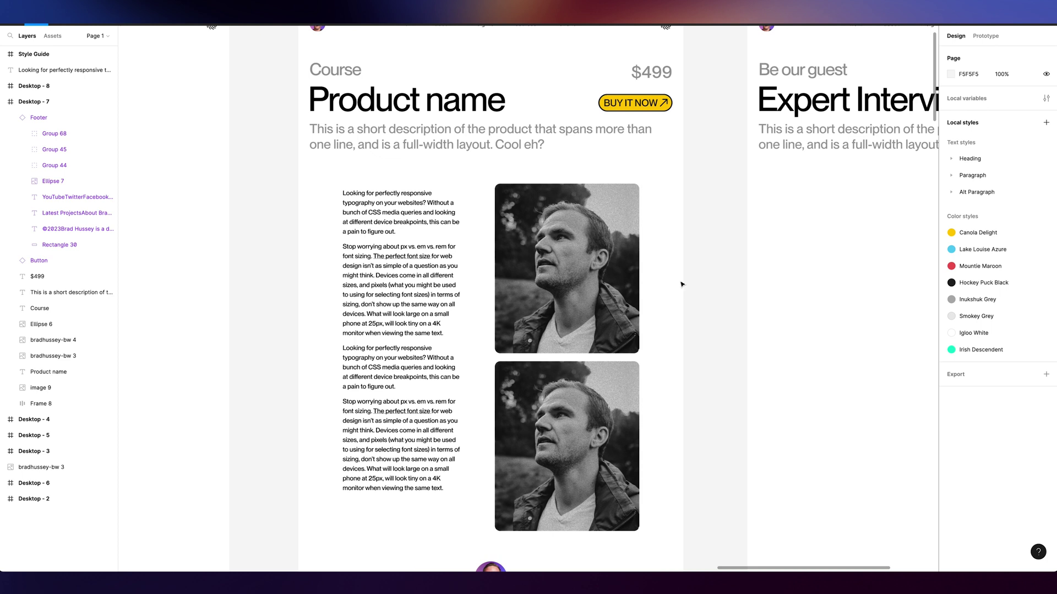
{"action": "scroll", "coordinate": [682, 284], "scroll_direction": "up", "scroll_amount": 2}
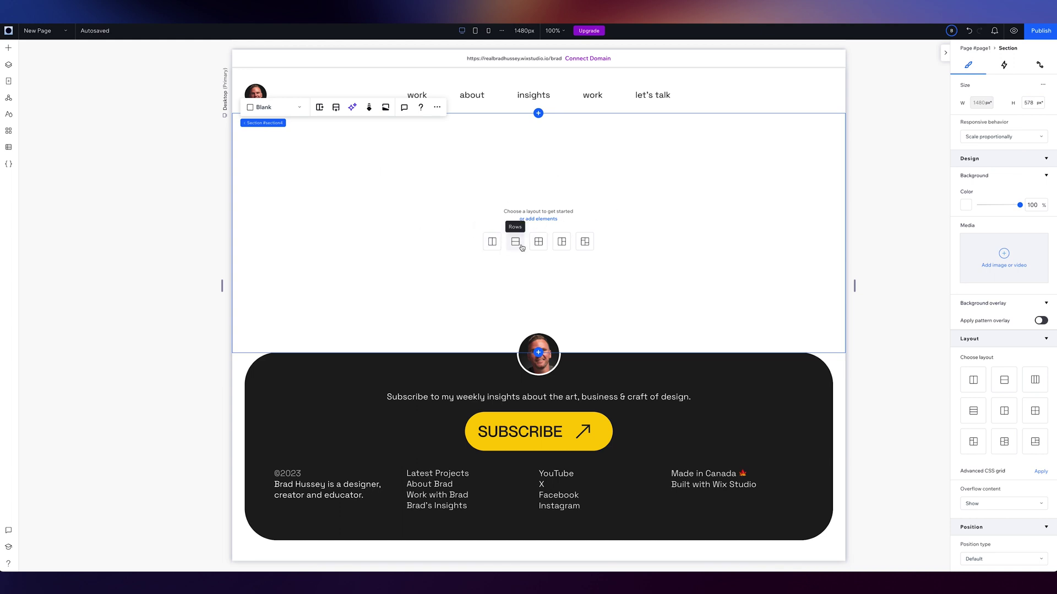
In Wix Studio, apply the collage layout to the blank section and split its upper-left cell into two side-by-side cells.
{"action": "left_click", "coordinate": [586, 245]}
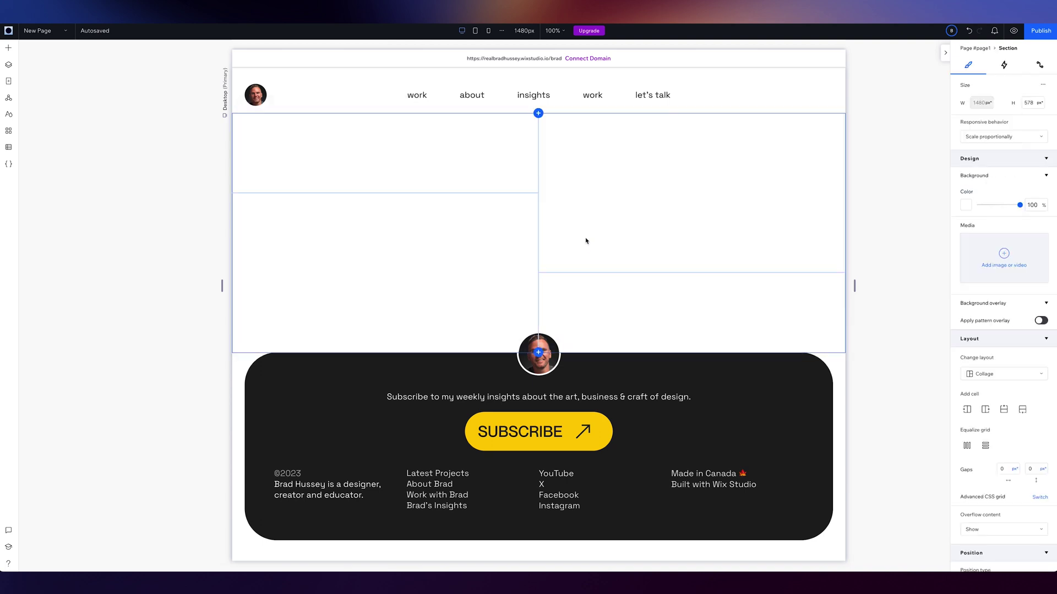
{"action": "left_click", "coordinate": [435, 170]}
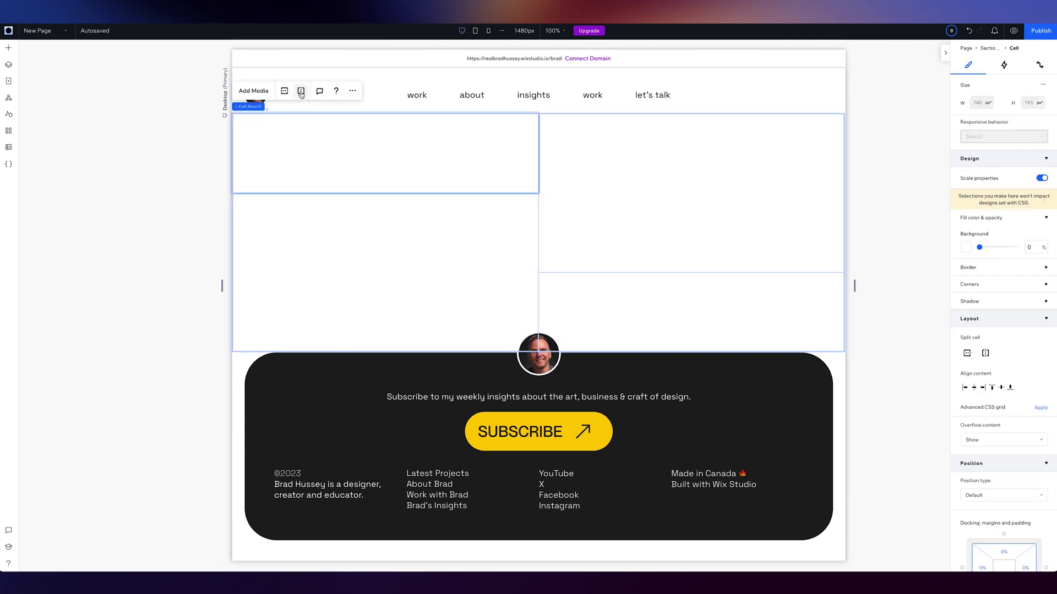
{"action": "left_click", "coordinate": [301, 94]}
Subdivide the large upper-right cell by repeatedly splitting it into rows and columns.
{"action": "left_click", "coordinate": [613, 209]}
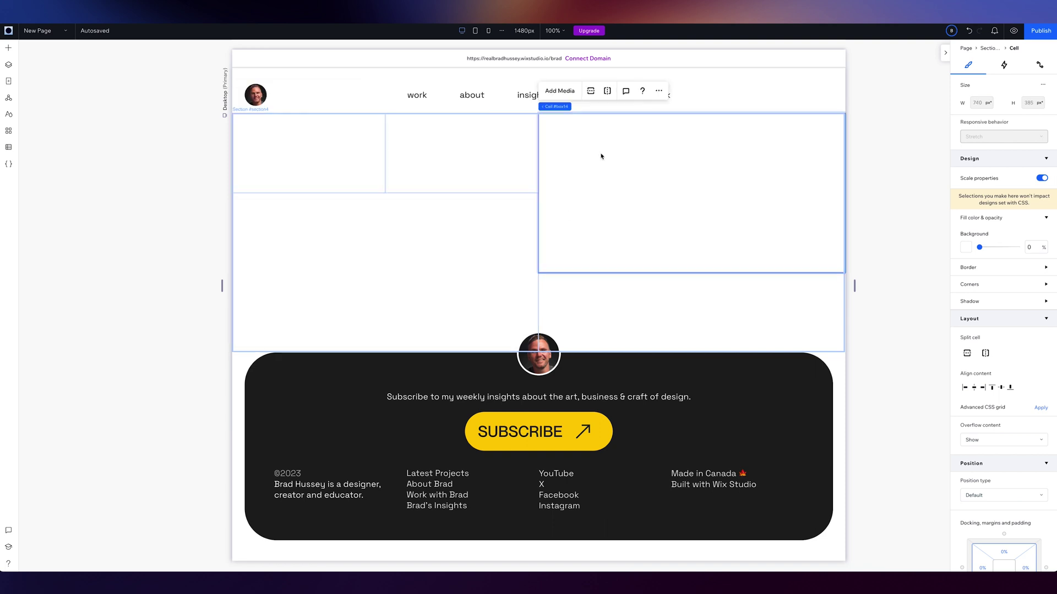
{"action": "left_click", "coordinate": [591, 91]}
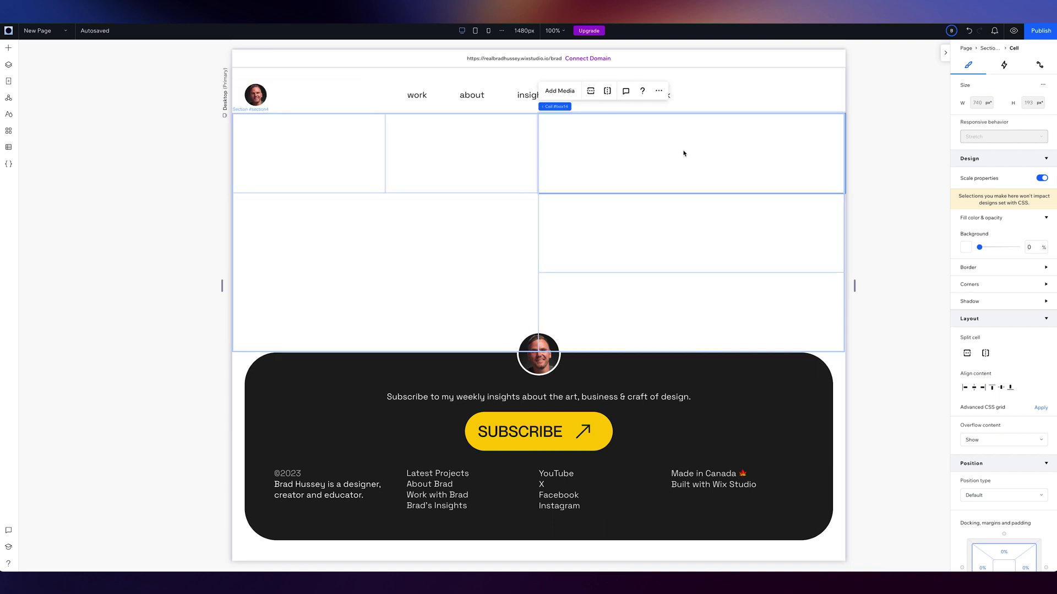
{"action": "left_click", "coordinate": [607, 91]}
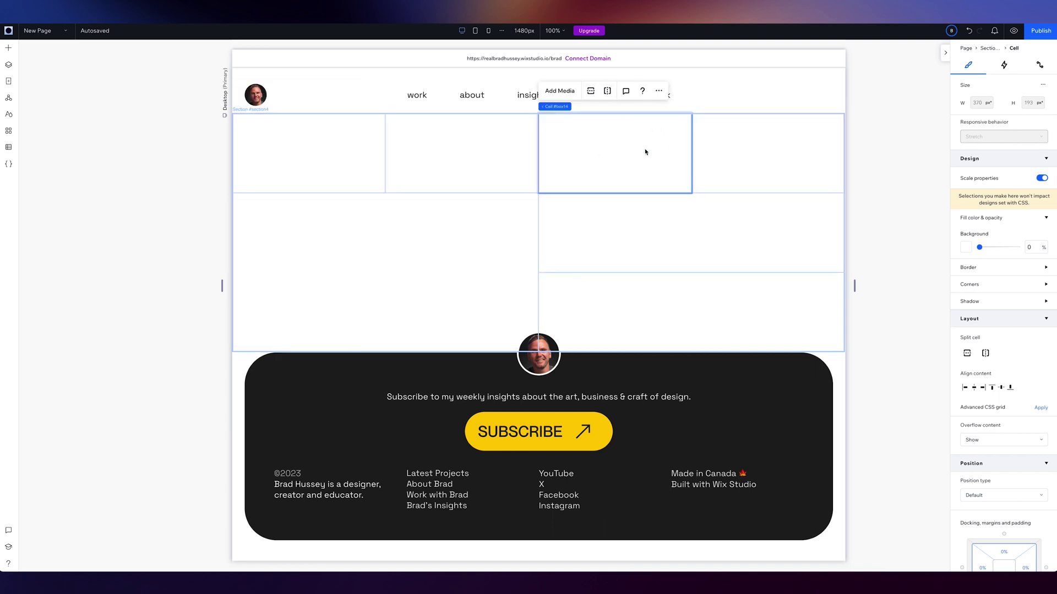
{"action": "left_click", "coordinate": [591, 91]}
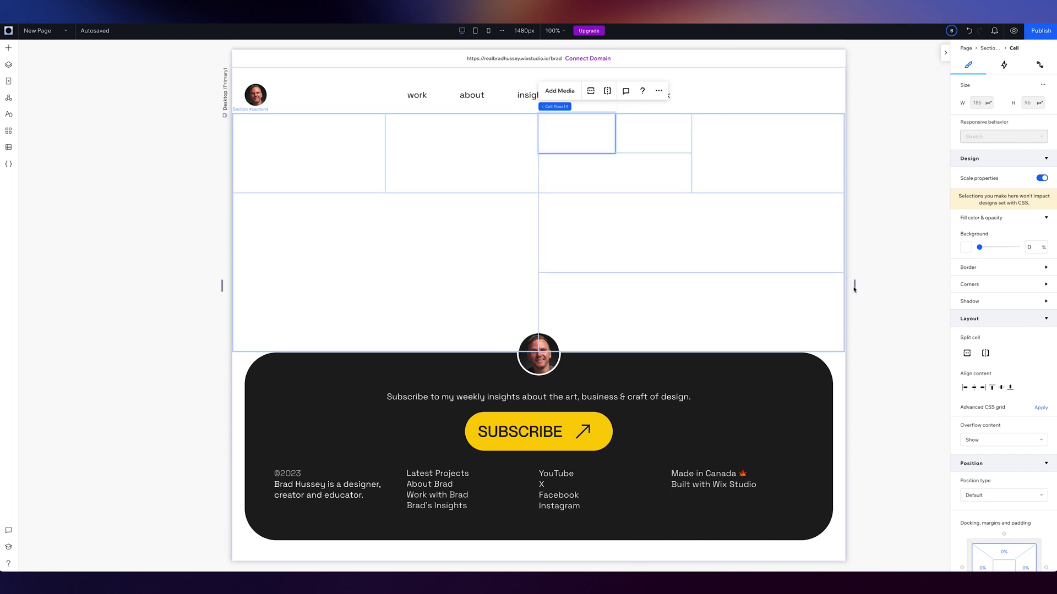
Change the section's layout to Cards on the mobile breakpoint.
{"action": "mouse_move", "coordinate": [854, 289]}
{"action": "left_mouse_down"}
{"action": "mouse_move", "coordinate": [766, 283]}
{"action": "mouse_move", "coordinate": [837, 284]}
{"action": "left_mouse_up"}
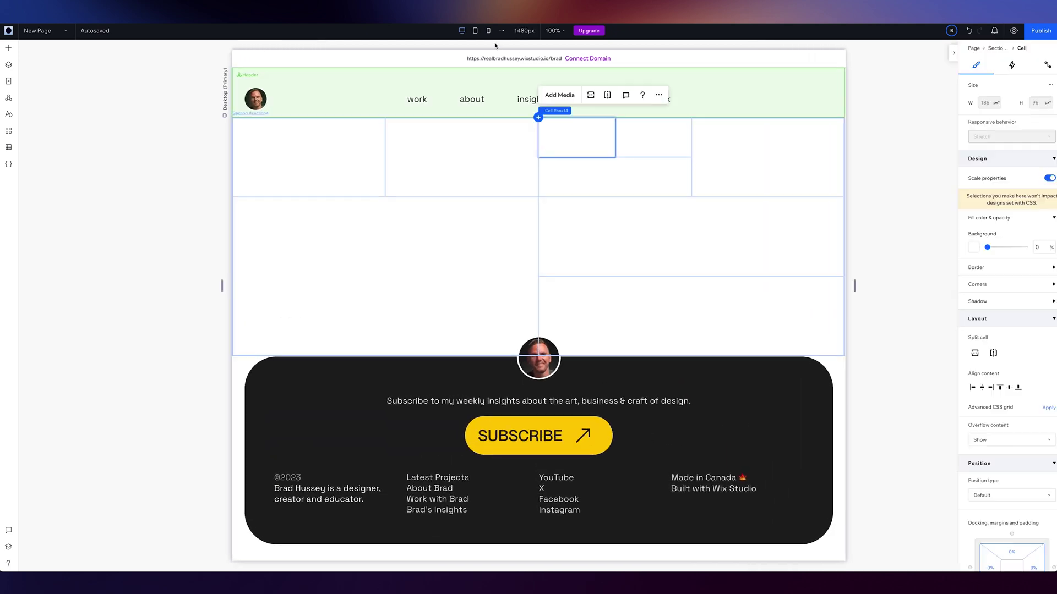
{"action": "left_click", "coordinate": [475, 30]}
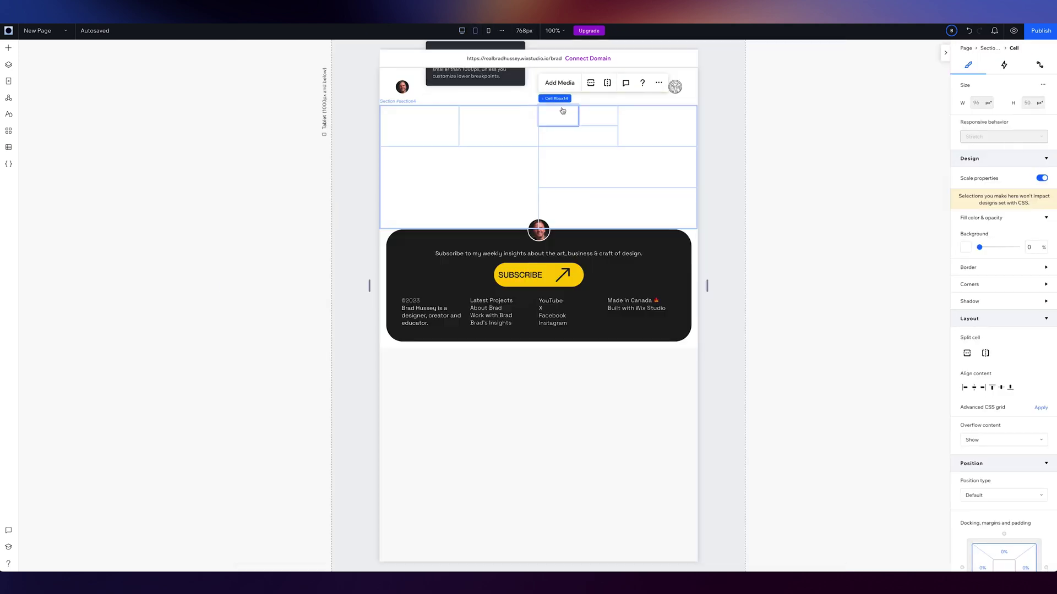
{"action": "left_click", "coordinate": [489, 30]}
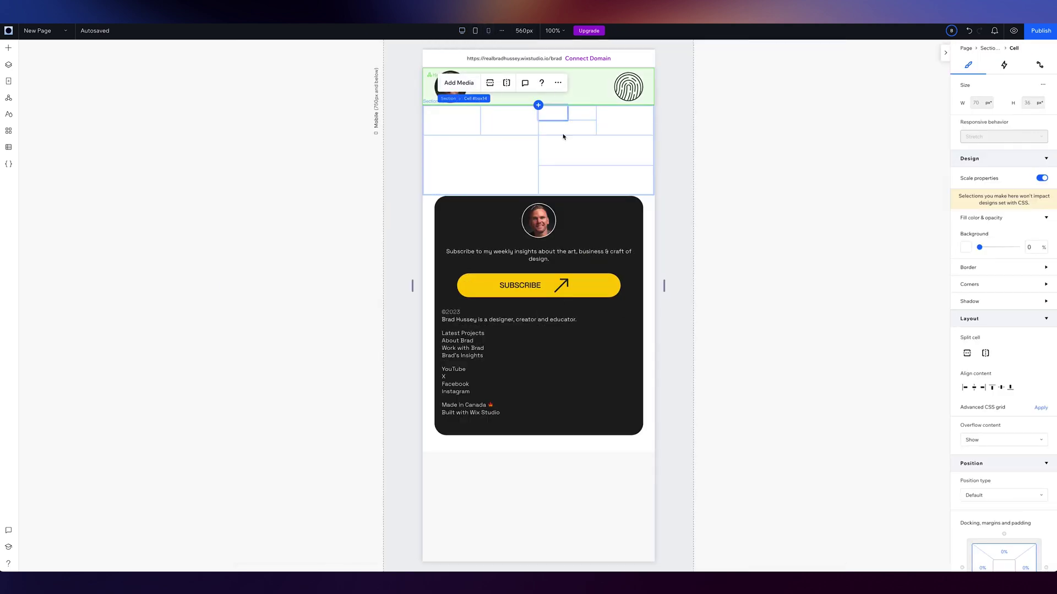
{"action": "left_click", "coordinate": [451, 100]}
{"action": "left_click", "coordinate": [472, 83]}
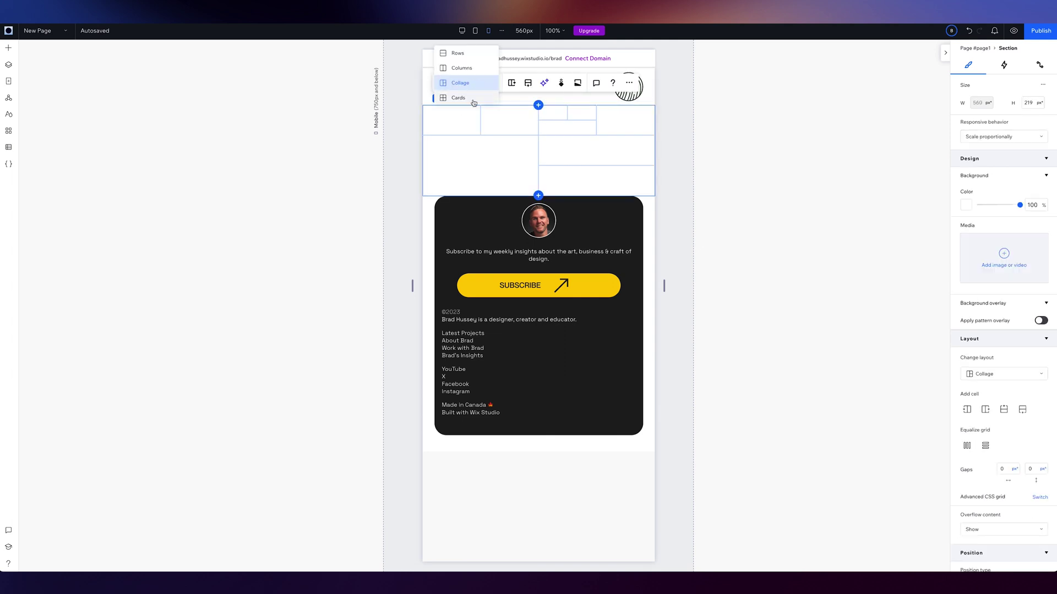
{"action": "left_click", "coordinate": [583, 151]}
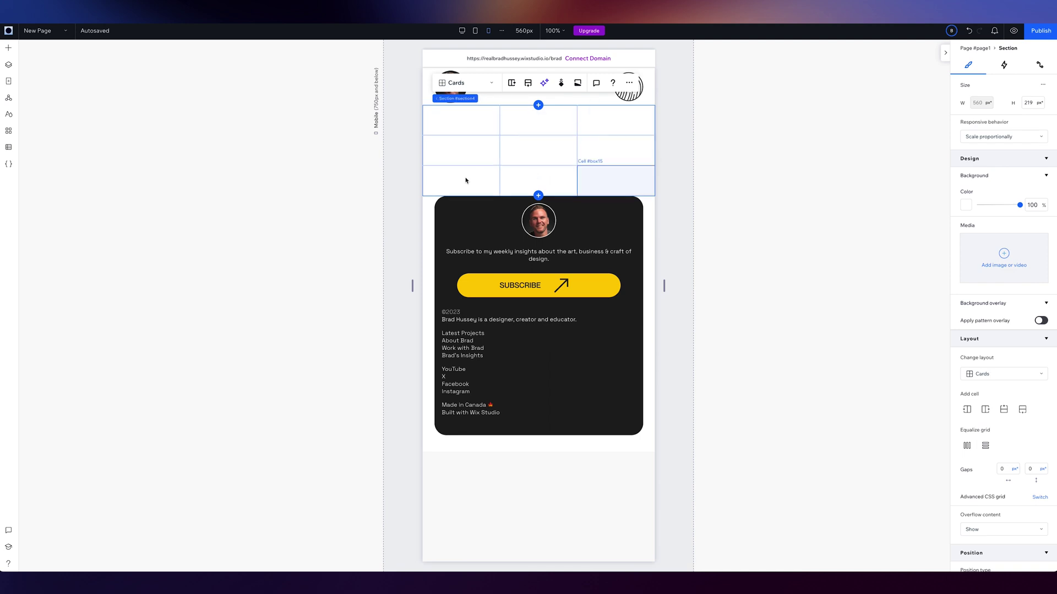
Change the section's layout to Rows on the tablet breakpoint.
{"action": "left_click", "coordinate": [475, 30]}
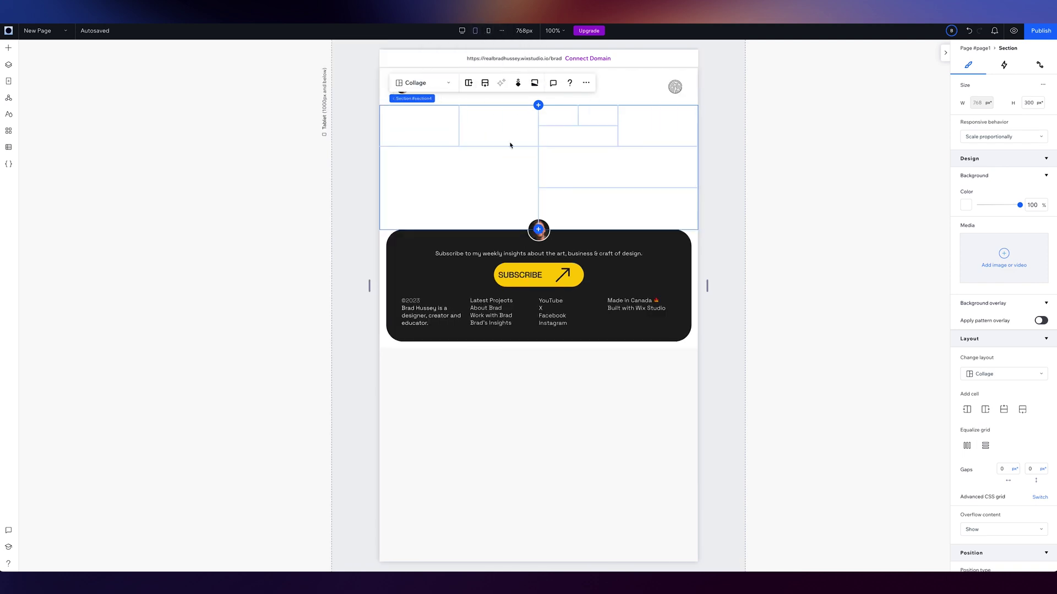
{"action": "left_click", "coordinate": [432, 83]}
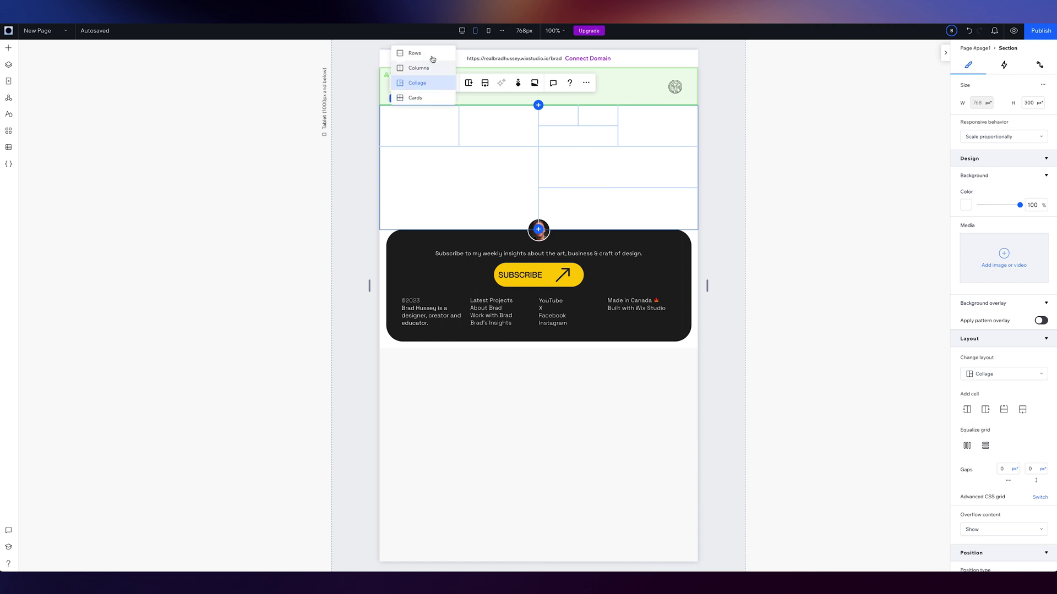
{"action": "left_click", "coordinate": [538, 170]}
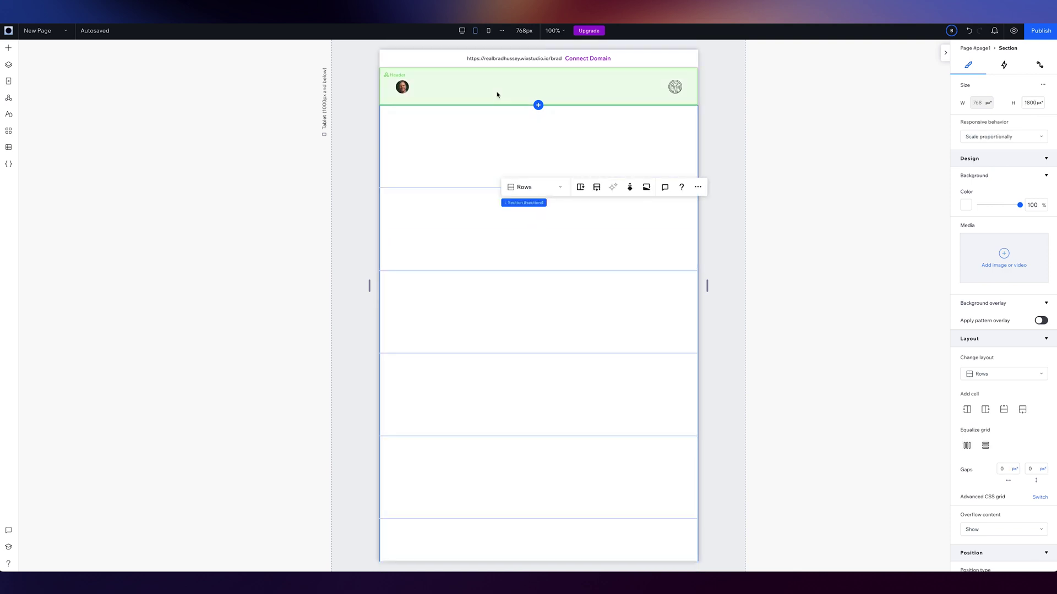
Compare the section's layout across the desktop, tablet and mobile breakpoints.
{"action": "left_click", "coordinate": [461, 31]}
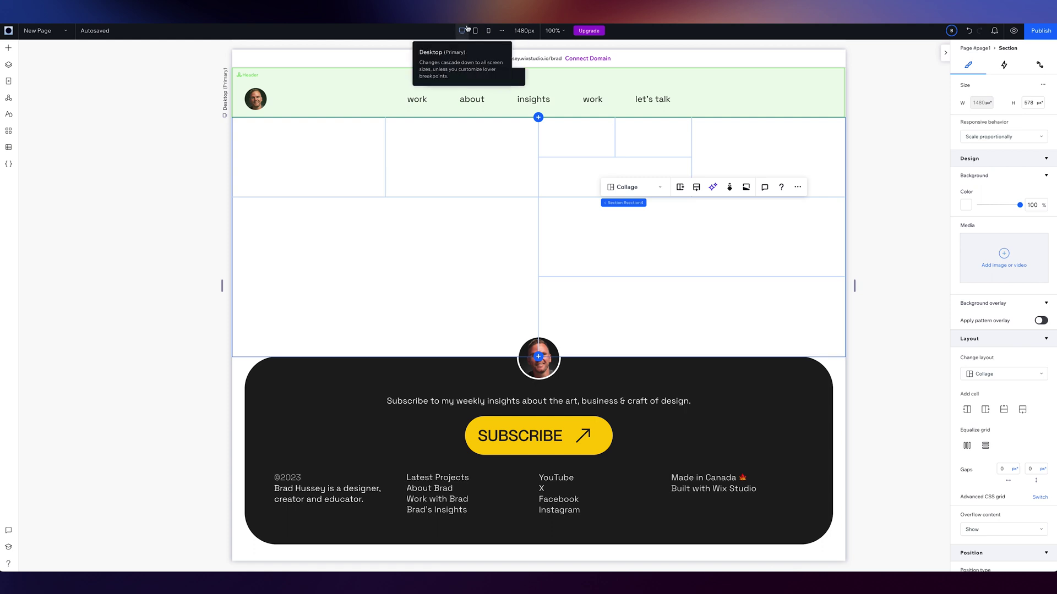
{"action": "left_click", "coordinate": [473, 31]}
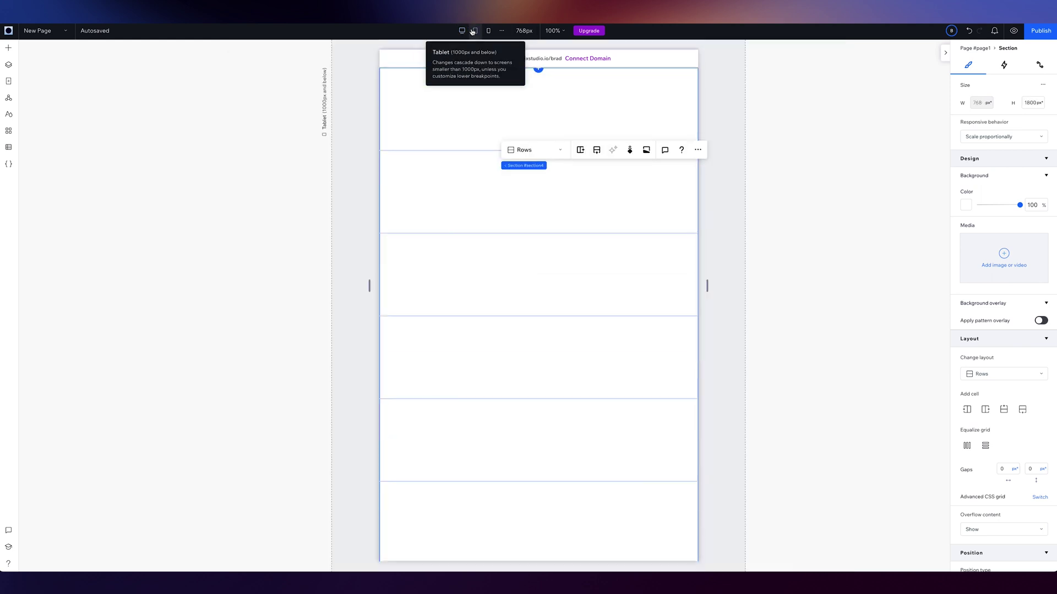
{"action": "left_click", "coordinate": [489, 31]}
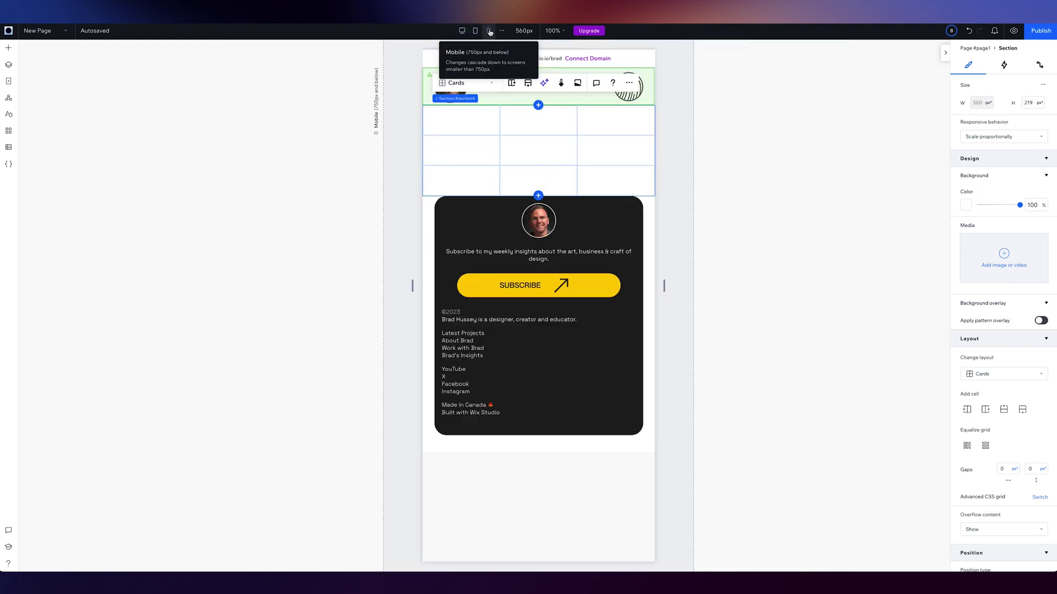
{"action": "left_click", "coordinate": [688, 196]}
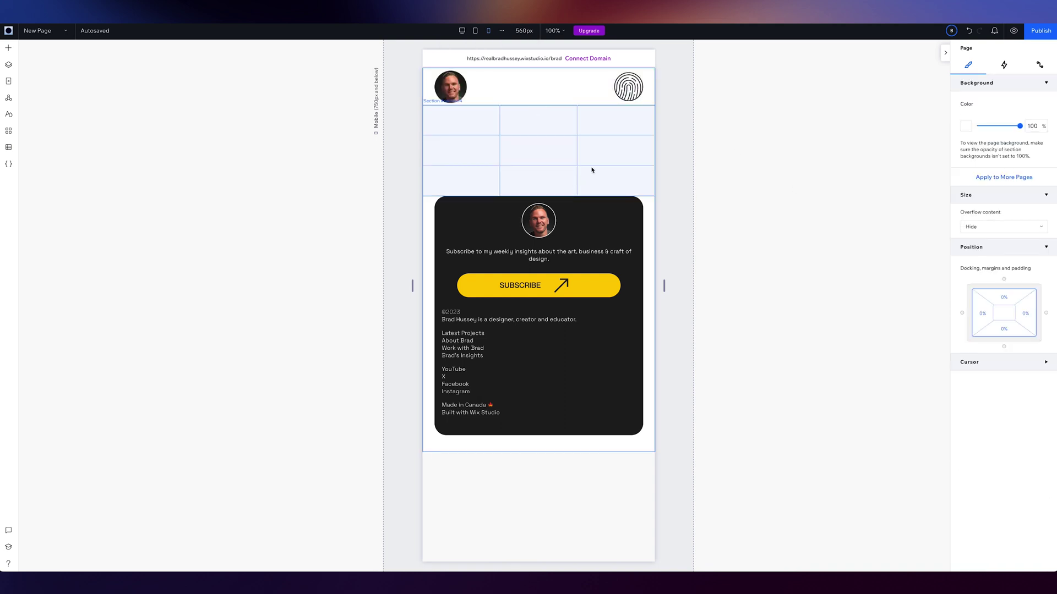
Delete the nine-cell section from all breakpoints.
{"action": "left_click", "coordinate": [593, 176]}
{"action": "key", "text": "Delete"}
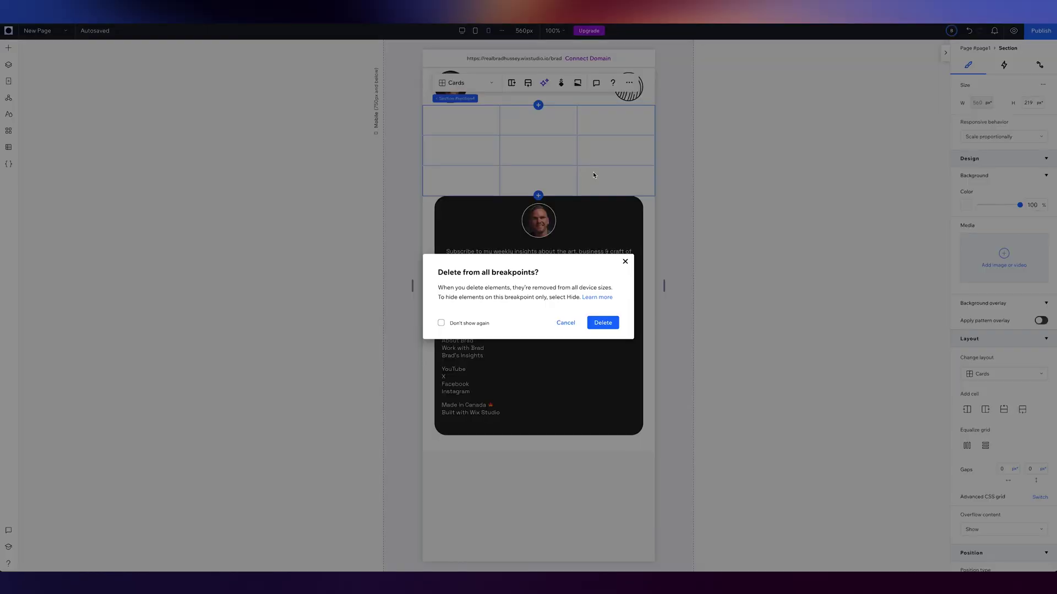
{"action": "left_click", "coordinate": [606, 325]}
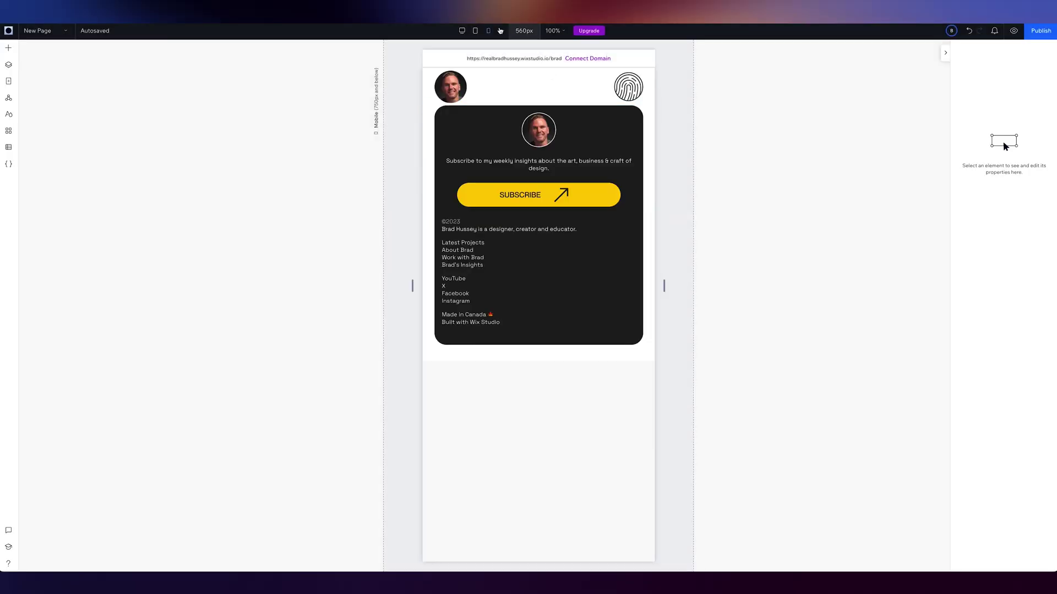
Add a blank section between the header and footer on the desktop breakpoint.
{"action": "left_click", "coordinate": [462, 30]}
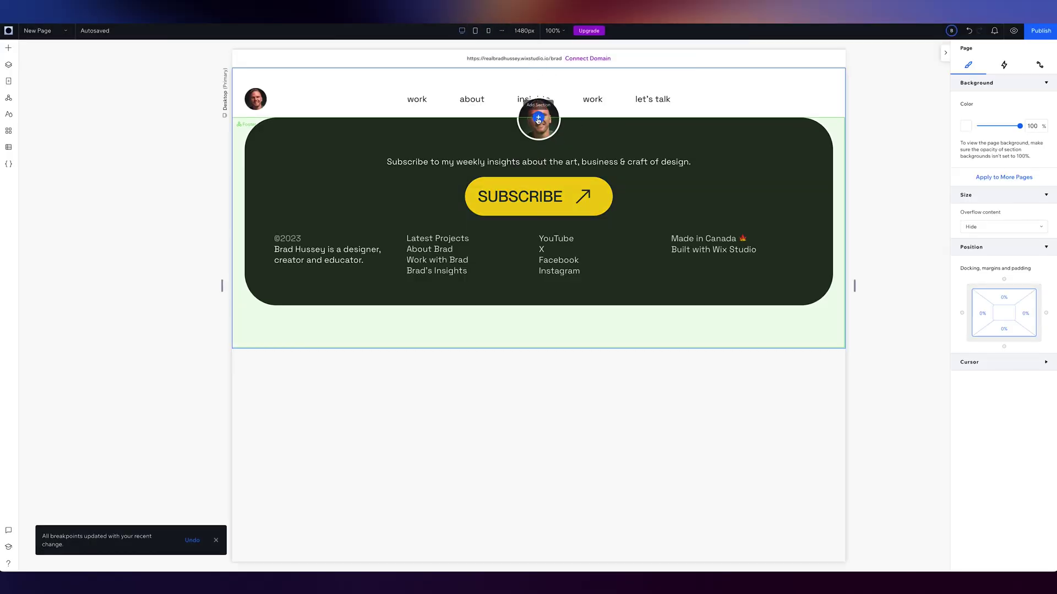
{"action": "left_click", "coordinate": [539, 118]}
{"action": "left_click", "coordinate": [570, 194]}
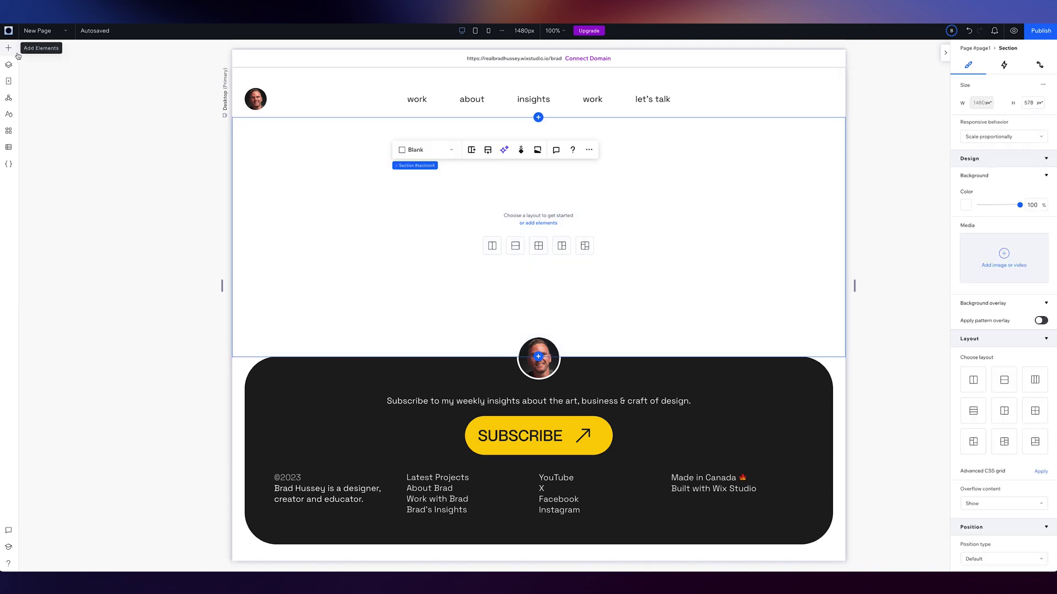
Place a Heading 1 text with a font size of 120 px in the blank section and shift it slightly down.
{"action": "left_click", "coordinate": [8, 48]}
{"action": "left_click_drag", "start_coordinate": [187, 100], "coordinate": [420, 179]}
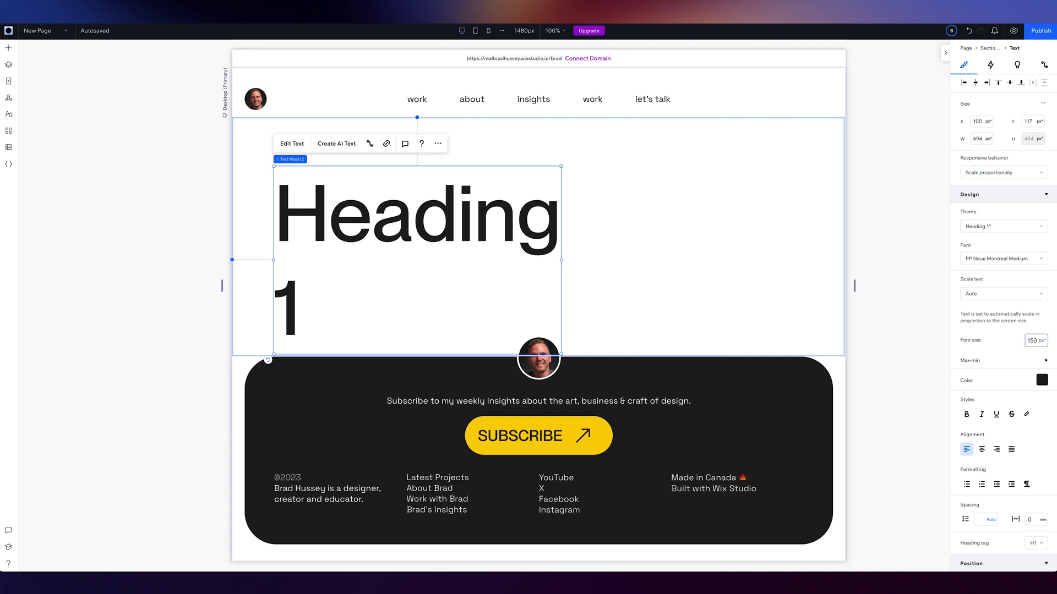
{"action": "key", "text": "Return"}
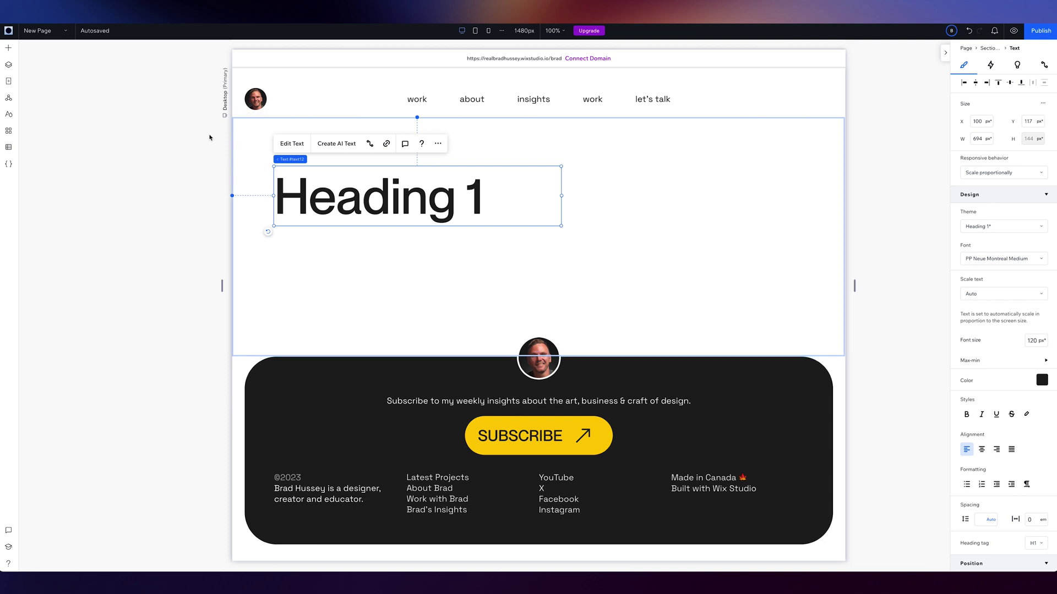
{"action": "left_click_drag", "start_coordinate": [360, 199], "coordinate": [361, 211]}
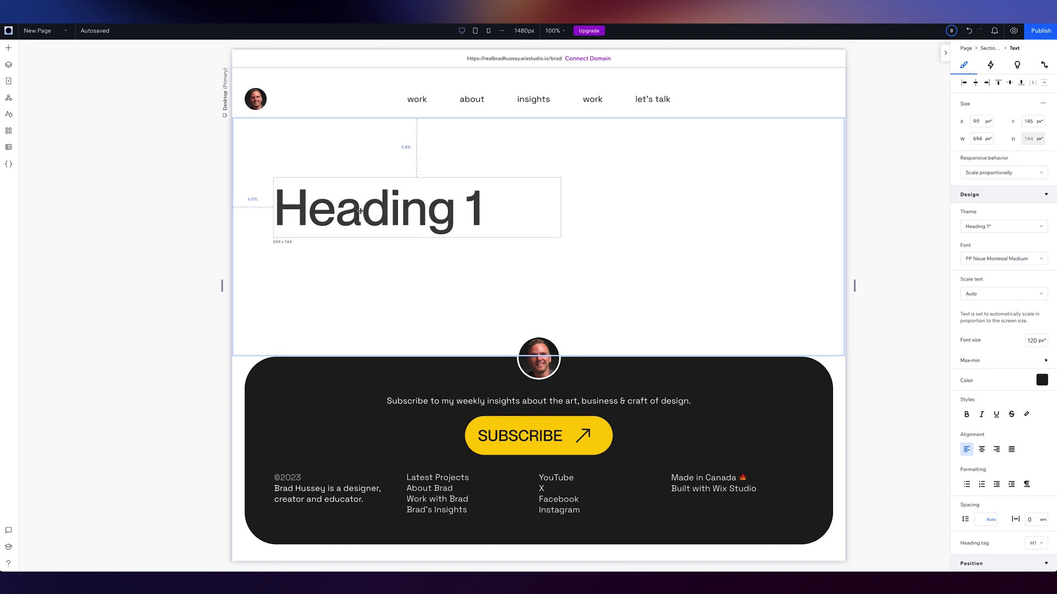
Add a title text above the heading and apply the Heading 6 theme style to it.
{"action": "right_click", "coordinate": [253, 138]}
{"action": "mouse_move", "coordinate": [311, 373]}
{"action": "mouse_move", "coordinate": [308, 343]}
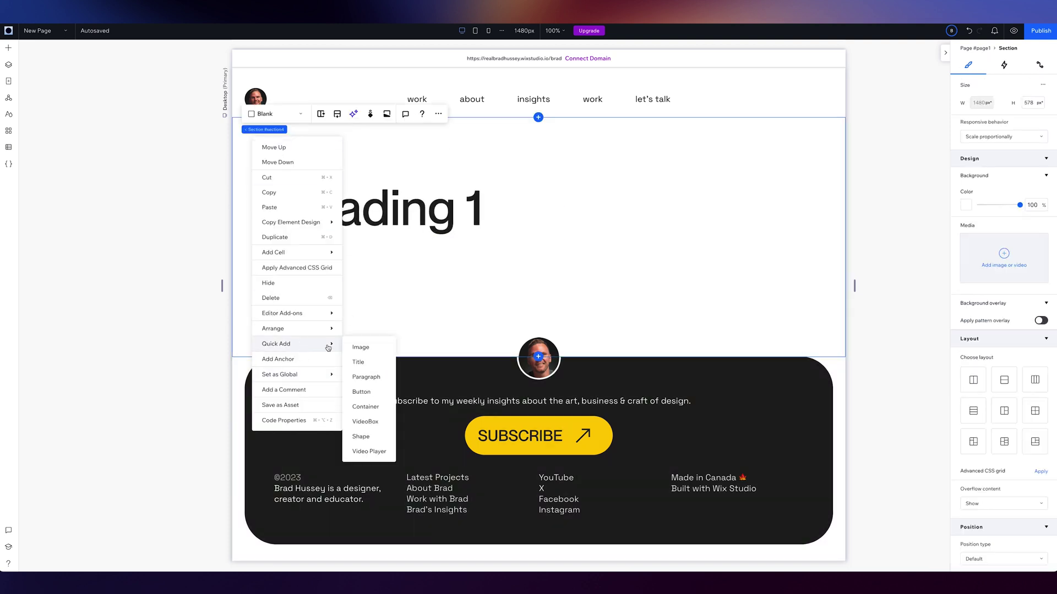
{"action": "left_click", "coordinate": [359, 362]}
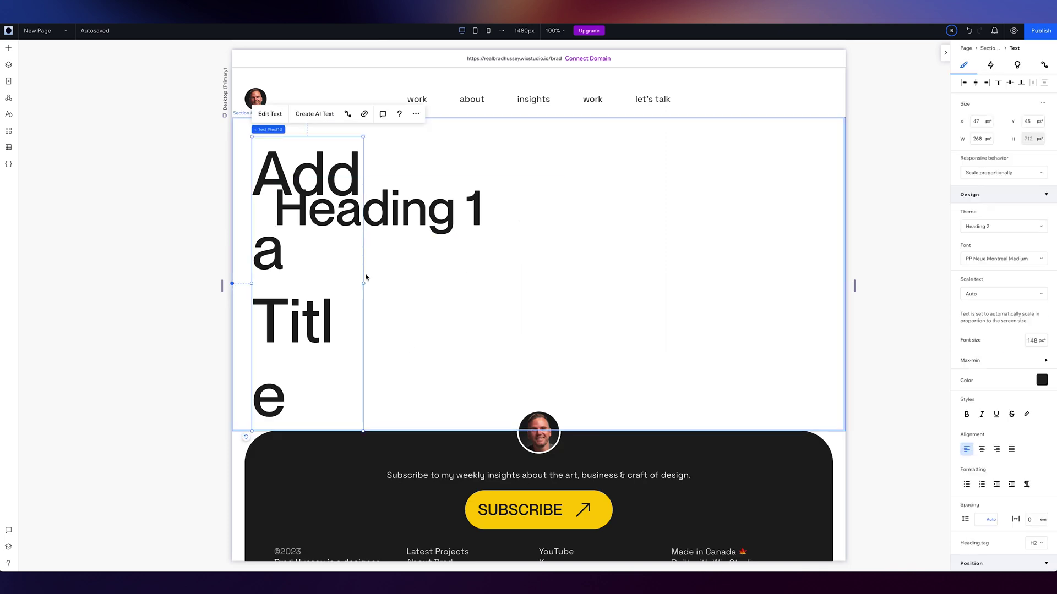
{"action": "left_click", "coordinate": [1018, 232]}
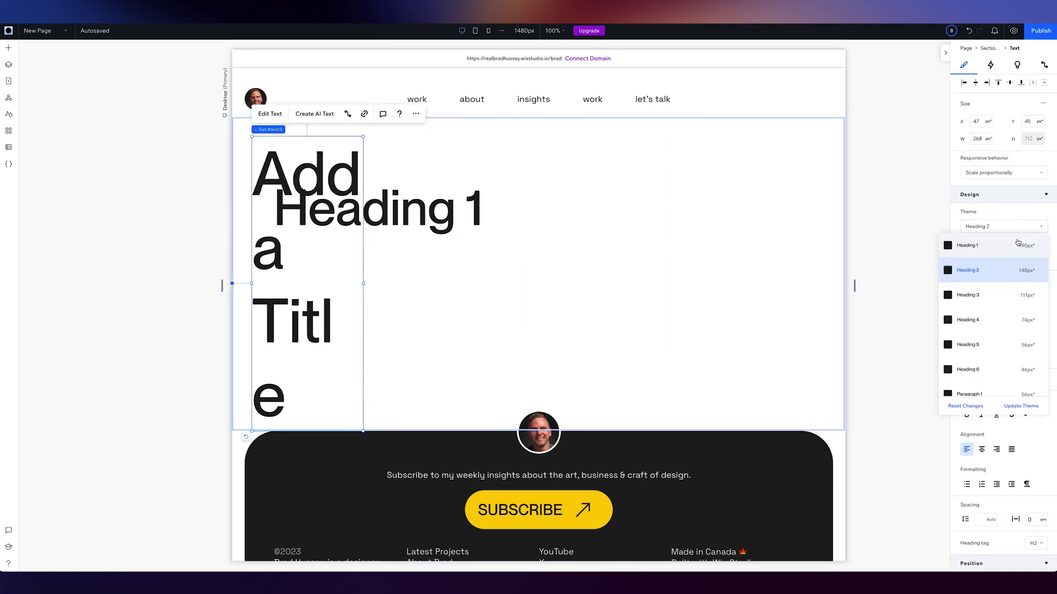
{"action": "left_click", "coordinate": [999, 356]}
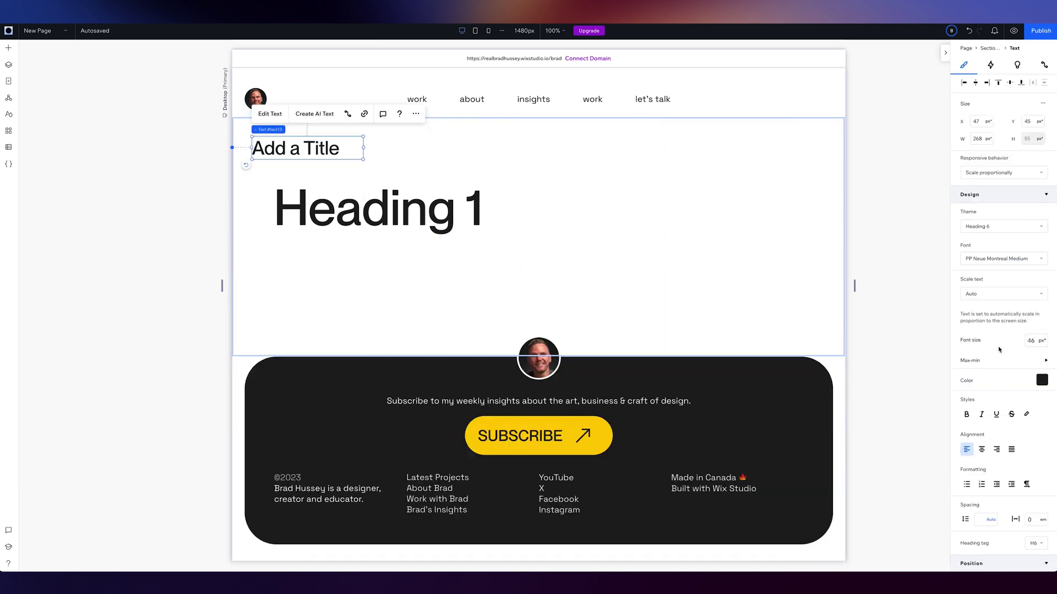
Set the title text's heading tag to P and change its colour to the mid-grey theme colour.
{"action": "scroll", "coordinate": [997, 414], "scroll_direction": "down", "scroll_amount": 3}
{"action": "left_click", "coordinate": [1035, 425]}
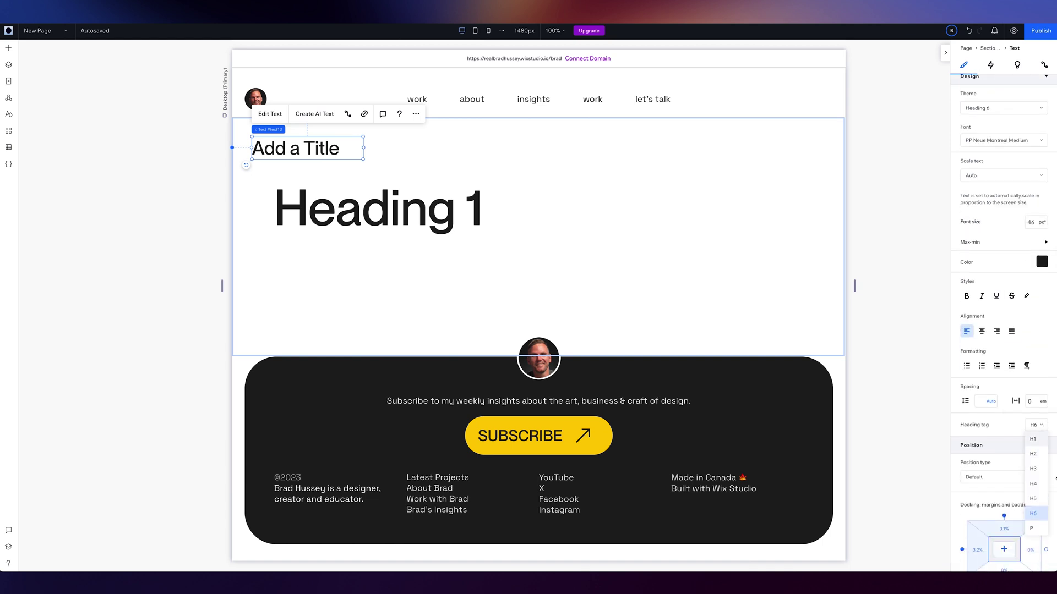
{"action": "left_click", "coordinate": [1033, 530]}
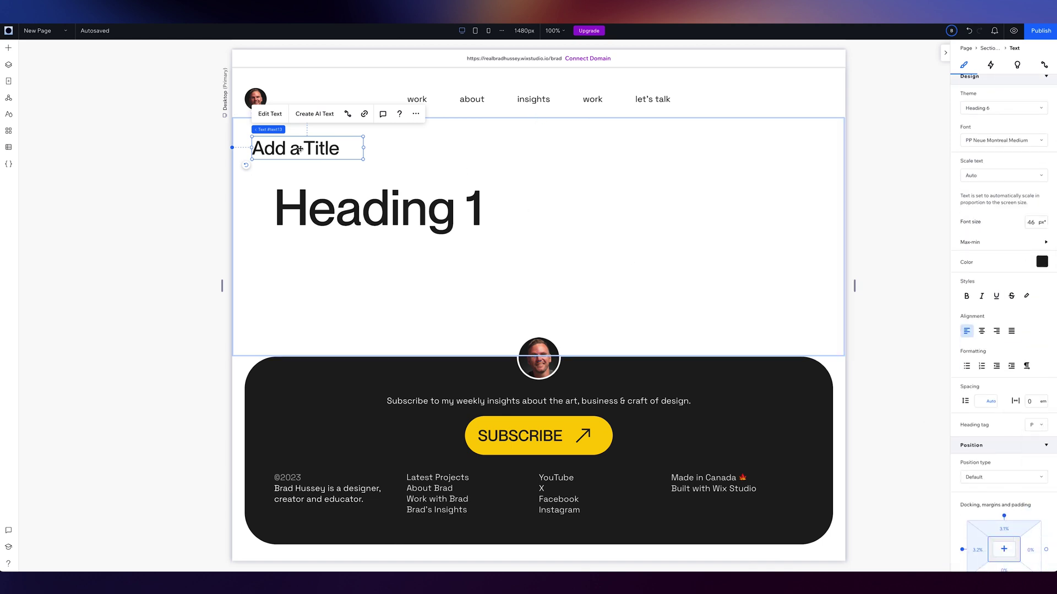
{"action": "left_click", "coordinate": [1042, 262]}
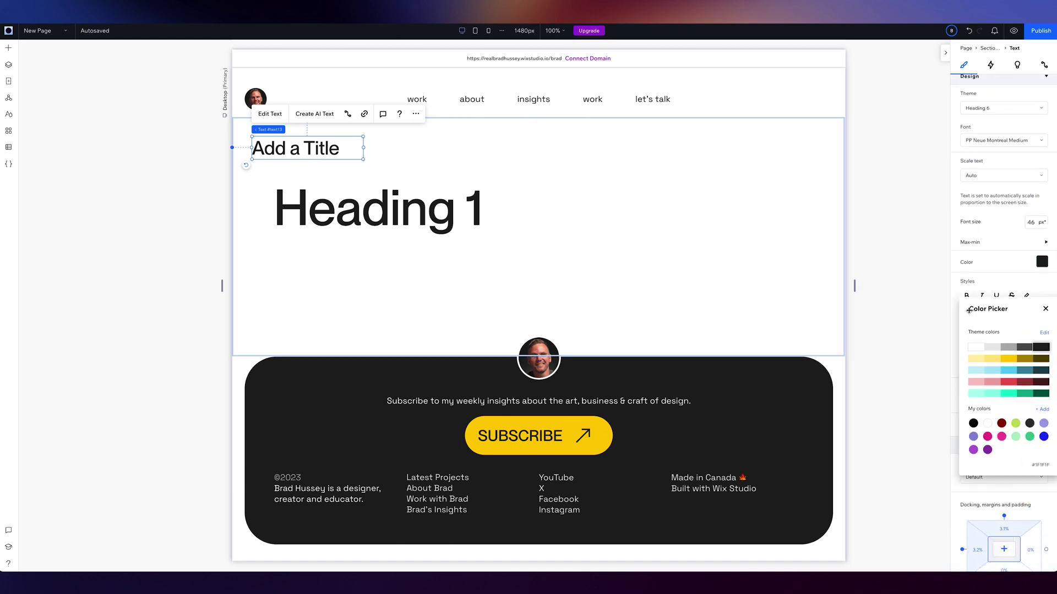
{"action": "left_click", "coordinate": [1009, 347]}
{"action": "left_click", "coordinate": [291, 153]}
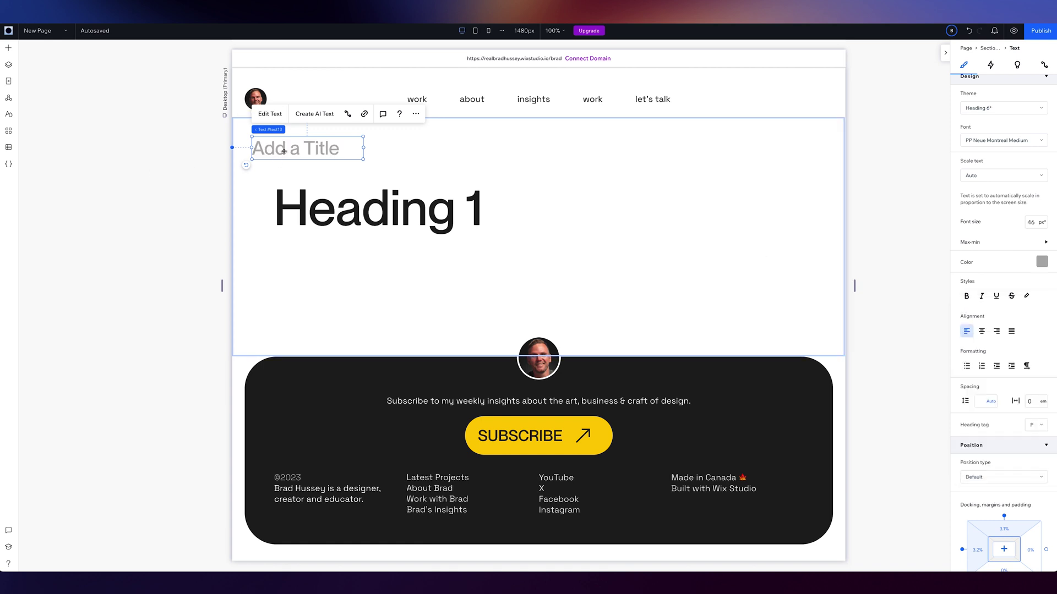
Move the grey title directly above Heading 1 and align their left edges.
{"action": "left_click_drag", "start_coordinate": [283, 151], "coordinate": [305, 178]}
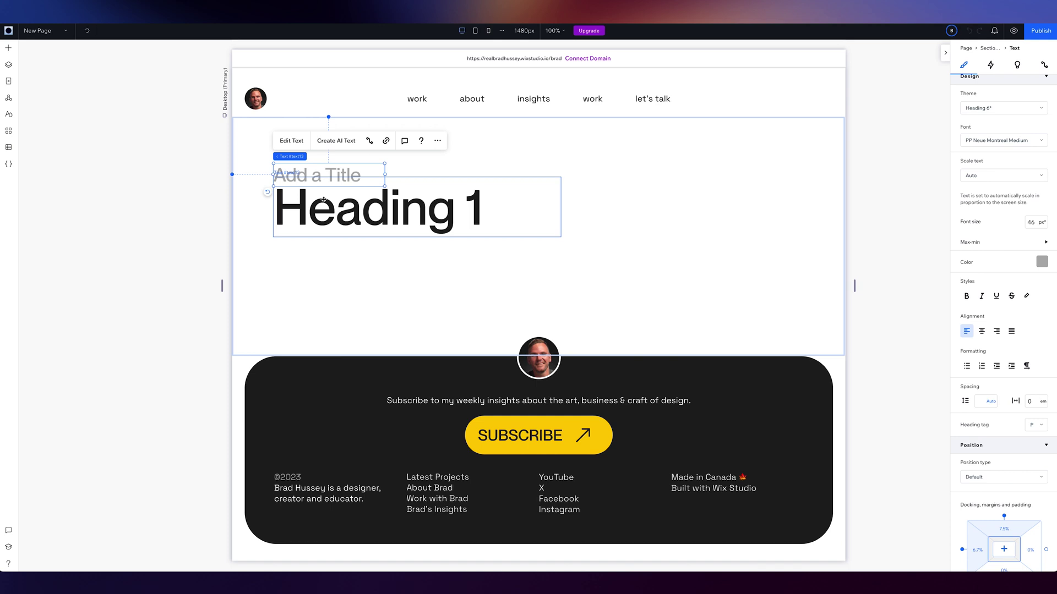
{"action": "left_click_drag", "start_coordinate": [351, 169], "coordinate": [350, 161]}
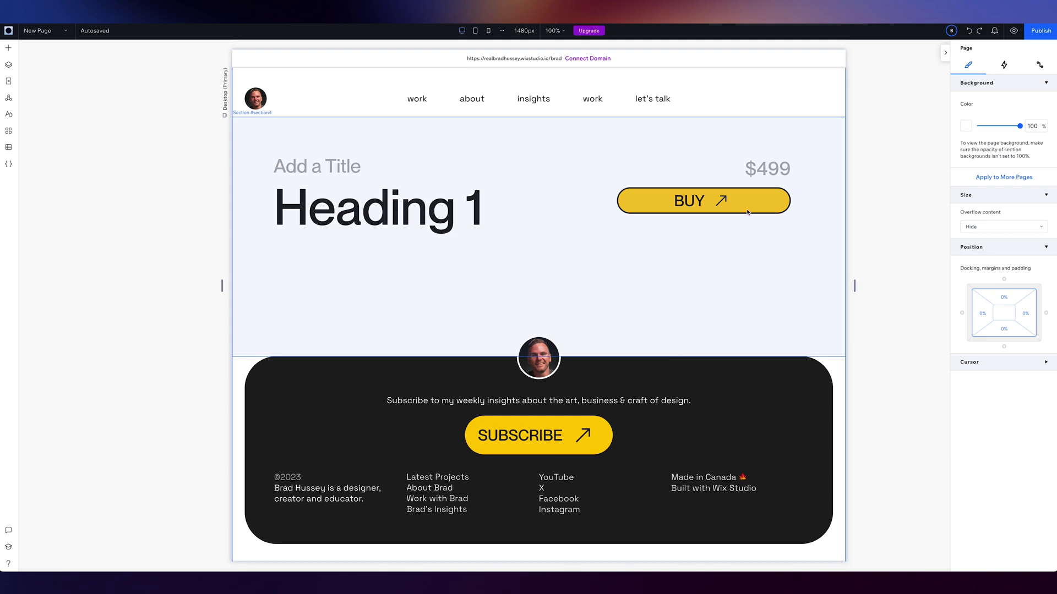
Preview how the section's texts and BUY button respond at a narrower canvas width.
{"action": "left_click_drag", "start_coordinate": [853, 286], "coordinate": [733, 284]}
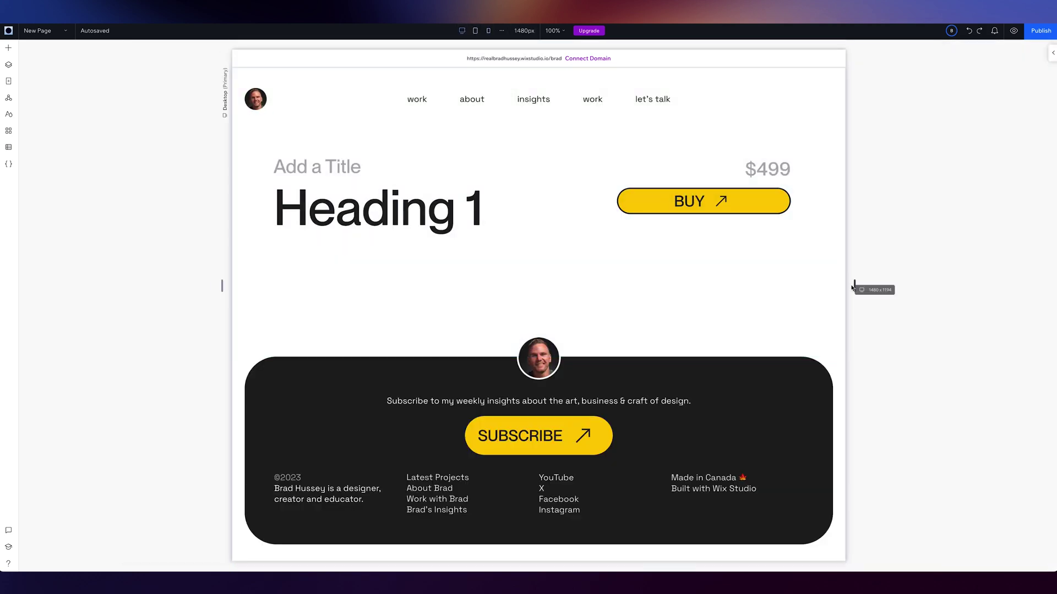
{"action": "left_click", "coordinate": [852, 287]}
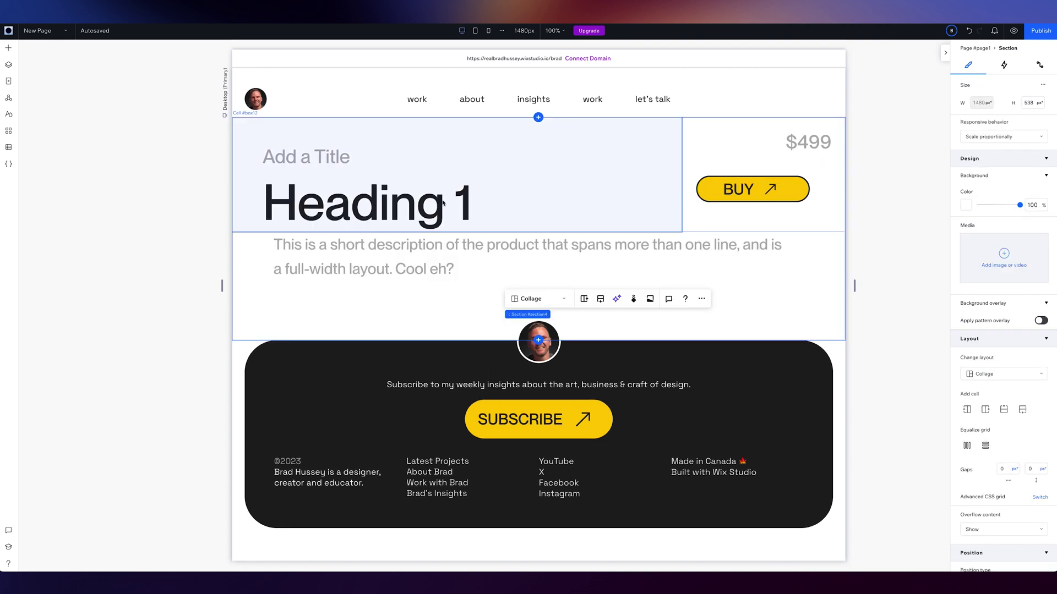
Shift the divider between the two upper cells left, then widen the Heading 1 text box to about 608 px.
{"action": "left_click", "coordinate": [677, 179]}
{"action": "left_click_drag", "start_coordinate": [682, 176], "coordinate": [651, 176]}
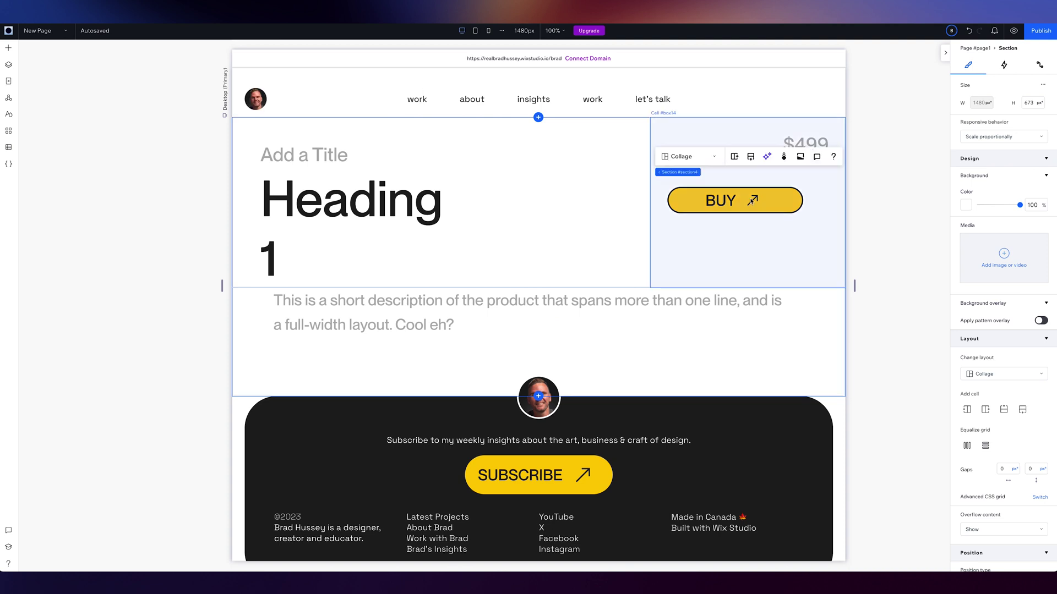
{"action": "left_click", "coordinate": [396, 207]}
{"action": "left_click", "coordinate": [395, 206]}
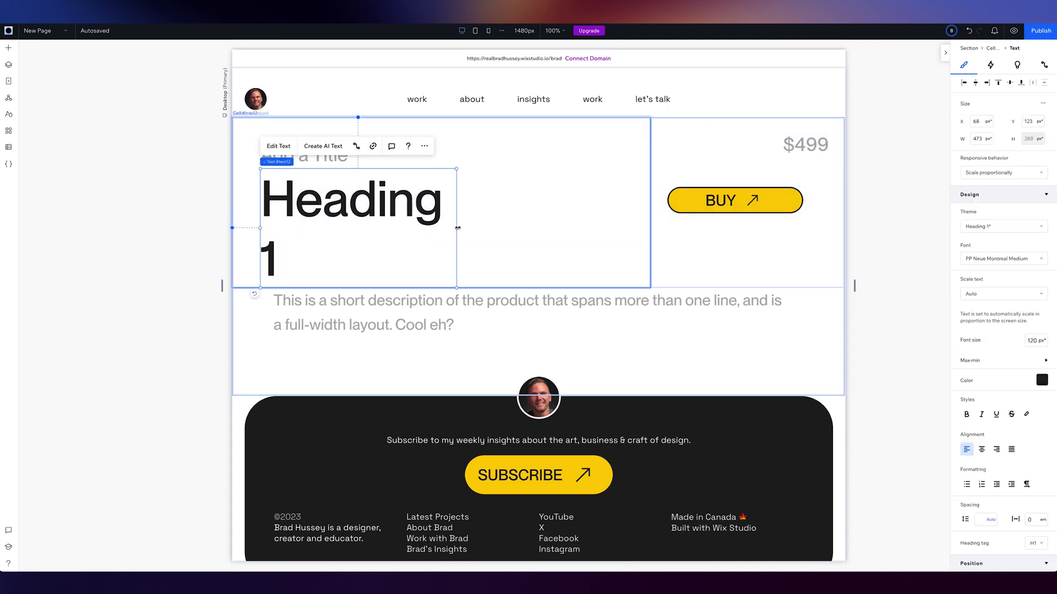
{"action": "left_click_drag", "start_coordinate": [457, 228], "coordinate": [517, 229]}
{"action": "left_click", "coordinate": [154, 200]}
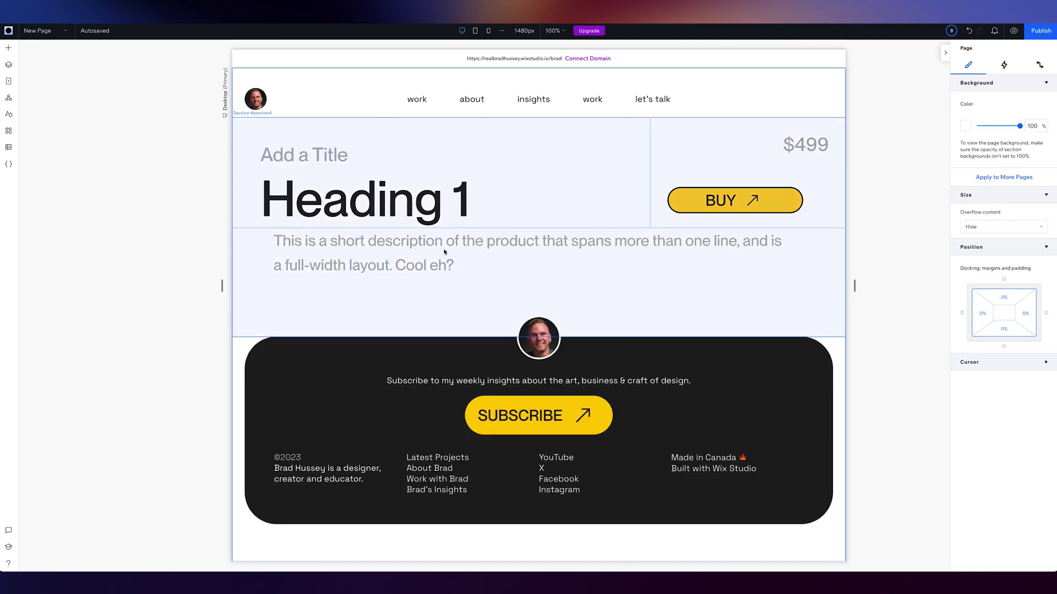
Shorten the section by moving its lower edge up to just beneath the description text.
{"action": "left_click", "coordinate": [420, 305]}
{"action": "left_click_drag", "start_coordinate": [429, 337], "coordinate": [436, 260]}
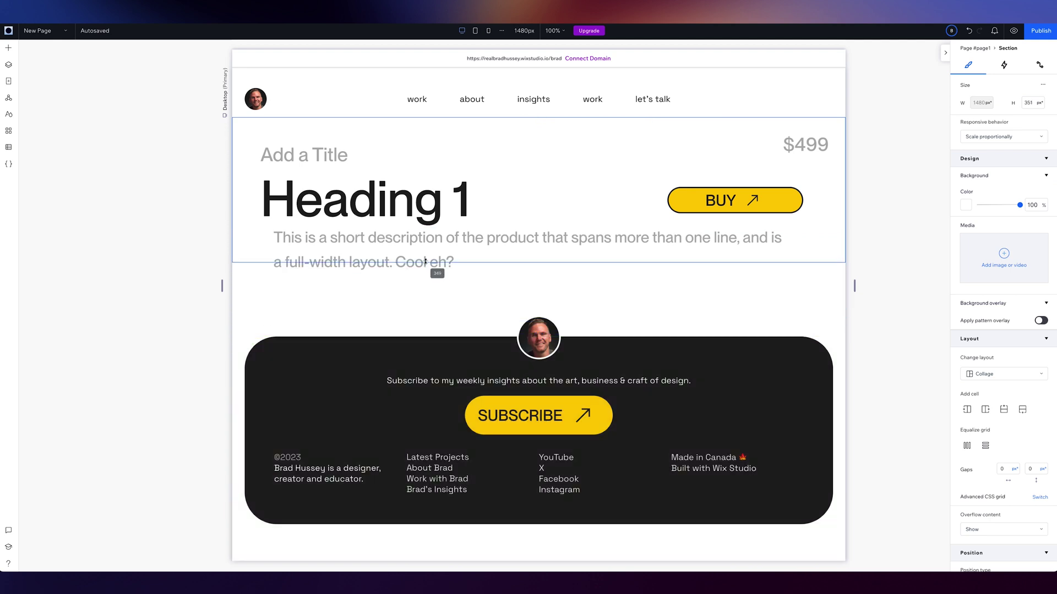
Align the description text to its cell's left edge, enable advanced sizing and set its width to 100%.
{"action": "left_click", "coordinate": [355, 265]}
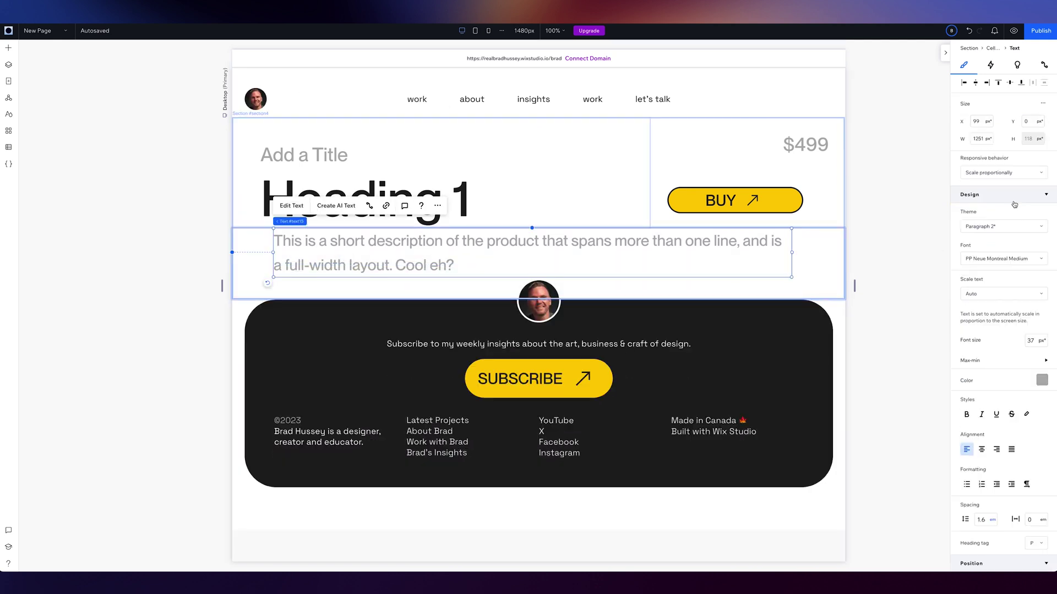
{"action": "left_click", "coordinate": [964, 84]}
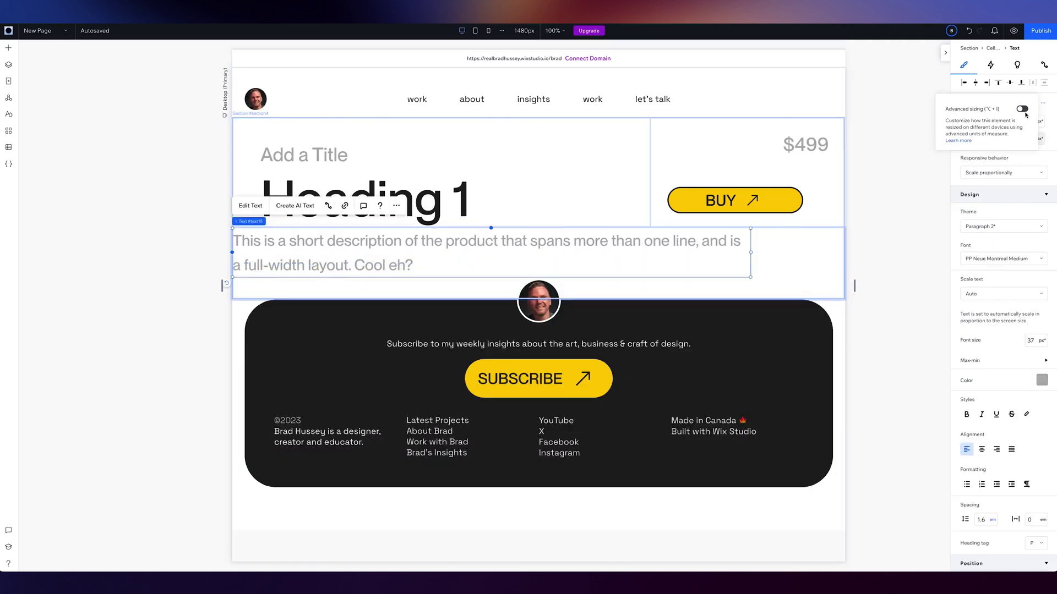
{"action": "left_click", "coordinate": [991, 122]}
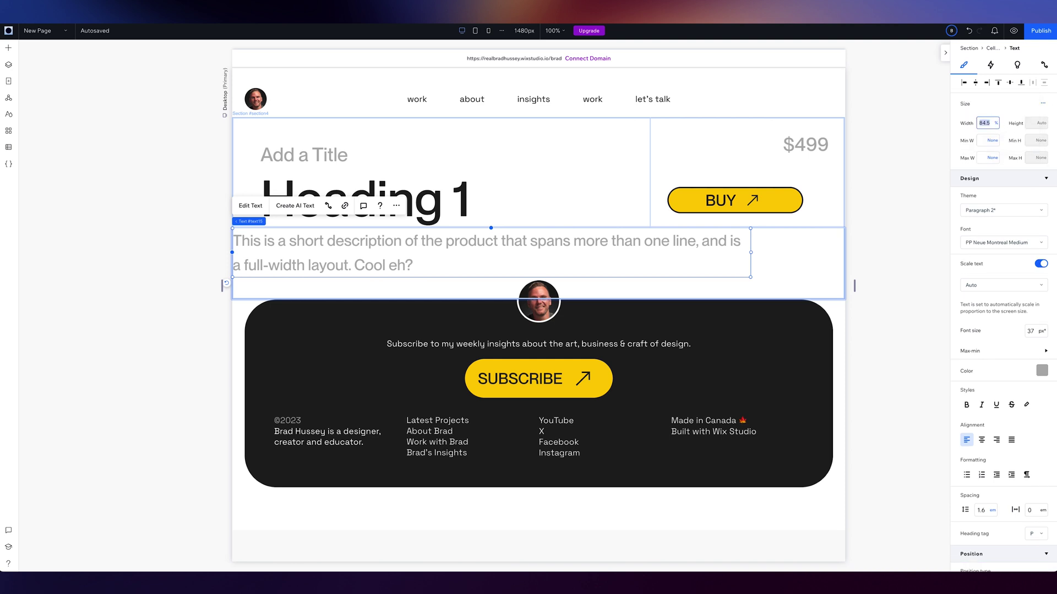
{"action": "key", "text": "Return"}
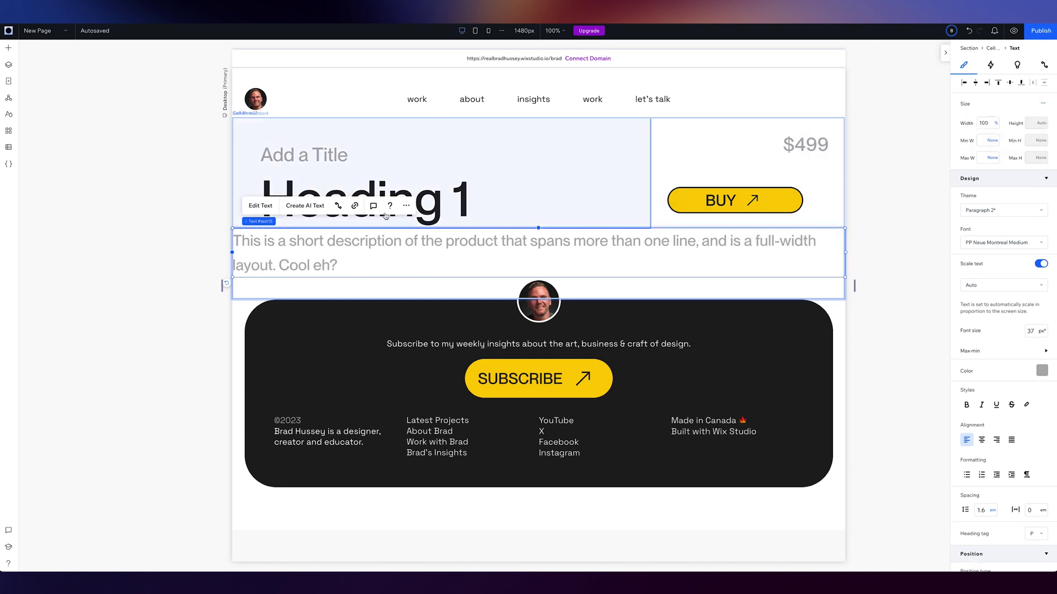
Stack the title and Heading 1 vertically and align the stack to the left and top of its cell.
{"action": "left_click", "coordinate": [275, 155]}
{"action": "left_click", "coordinate": [353, 200], "text": "shift"}
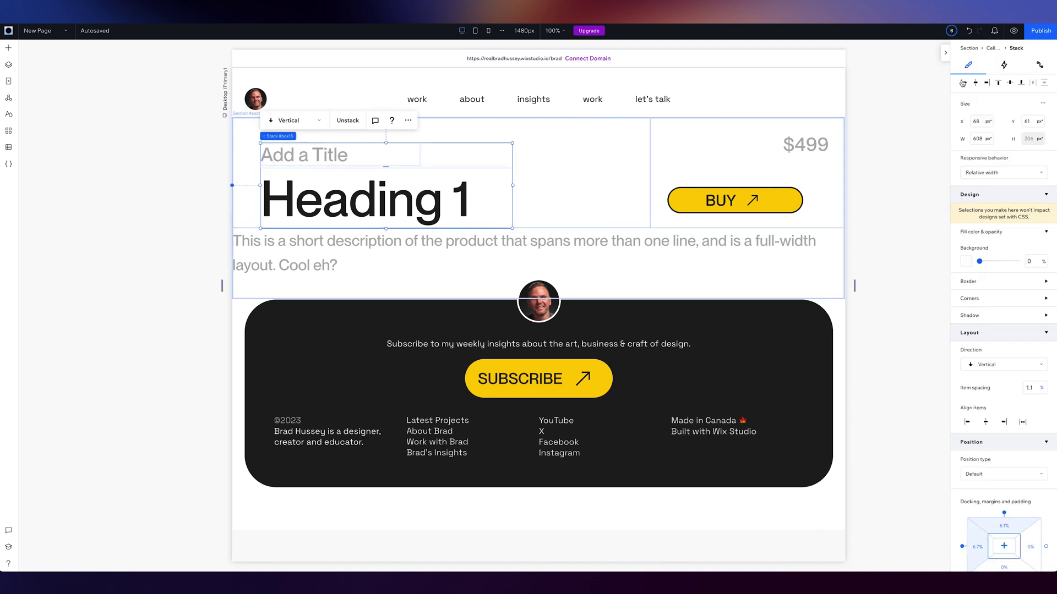
{"action": "left_click", "coordinate": [963, 83]}
{"action": "left_click", "coordinate": [998, 82]}
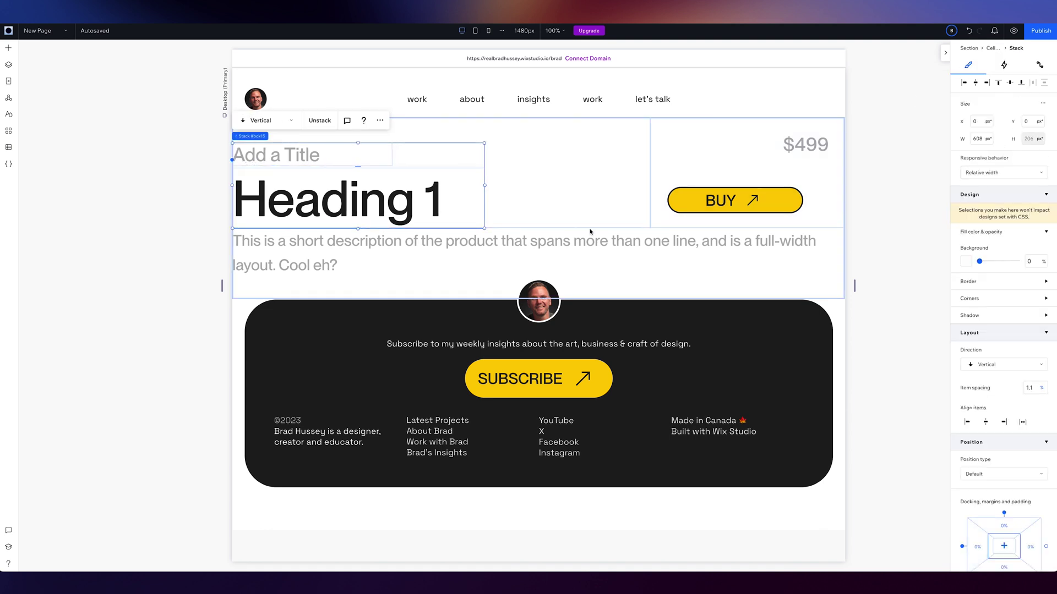
Move the BUY button directly beneath the $499 price, with their right edges aligned.
{"action": "left_click", "coordinate": [758, 199]}
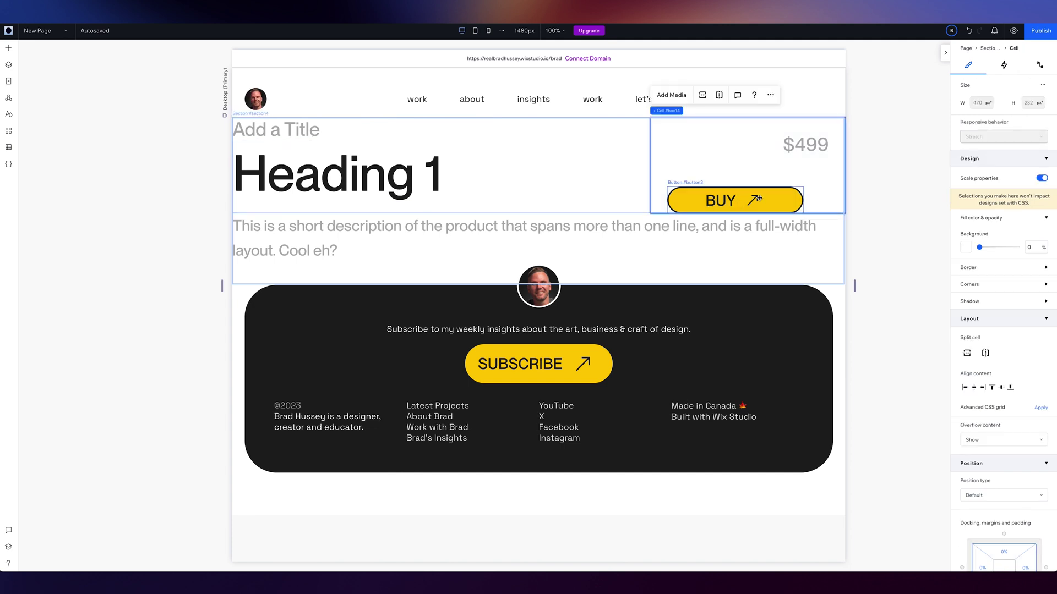
{"action": "left_click_drag", "start_coordinate": [788, 190], "coordinate": [814, 162]}
{"action": "left_click", "coordinate": [818, 138]}
{"action": "left_click", "coordinate": [849, 132]}
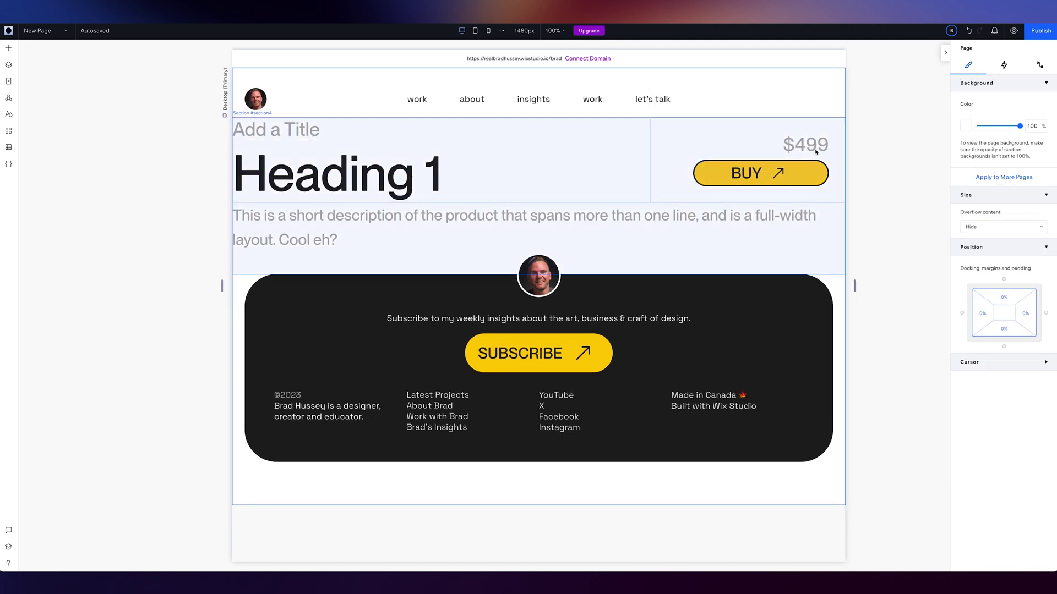
Stack the $499 price and BUY button vertically and align the stack to the cell's right and bottom edges.
{"action": "left_click", "coordinate": [811, 161]}
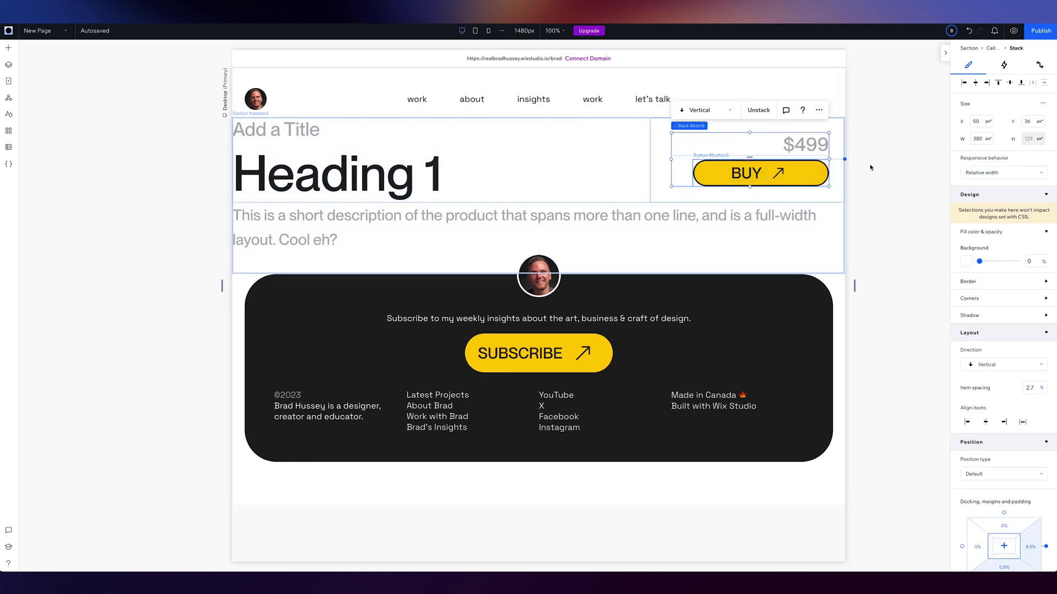
{"action": "left_click", "coordinate": [999, 84]}
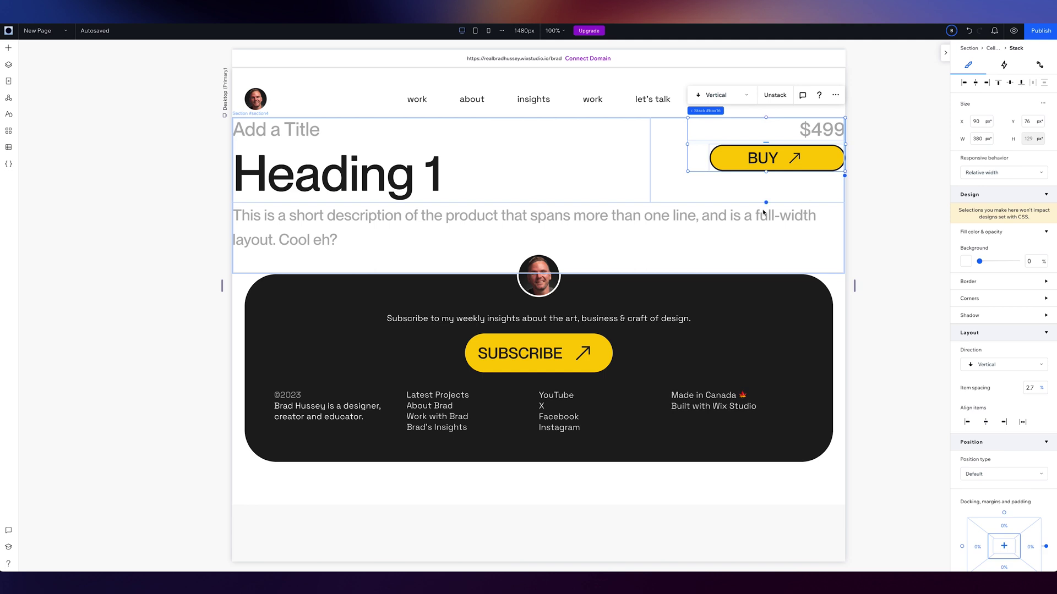
{"action": "left_click", "coordinate": [1022, 84]}
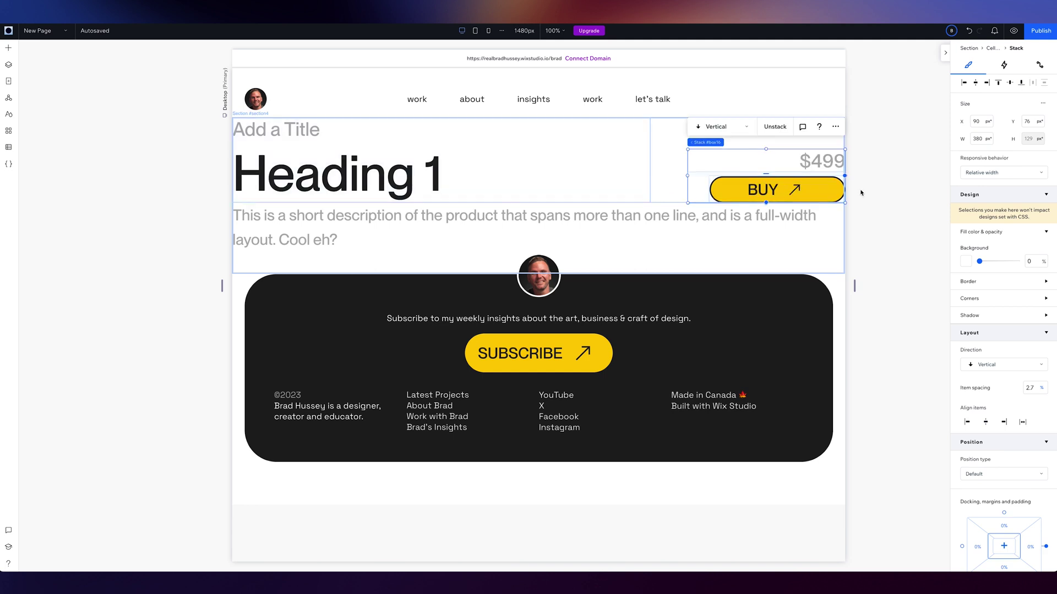
{"action": "left_click", "coordinate": [560, 228]}
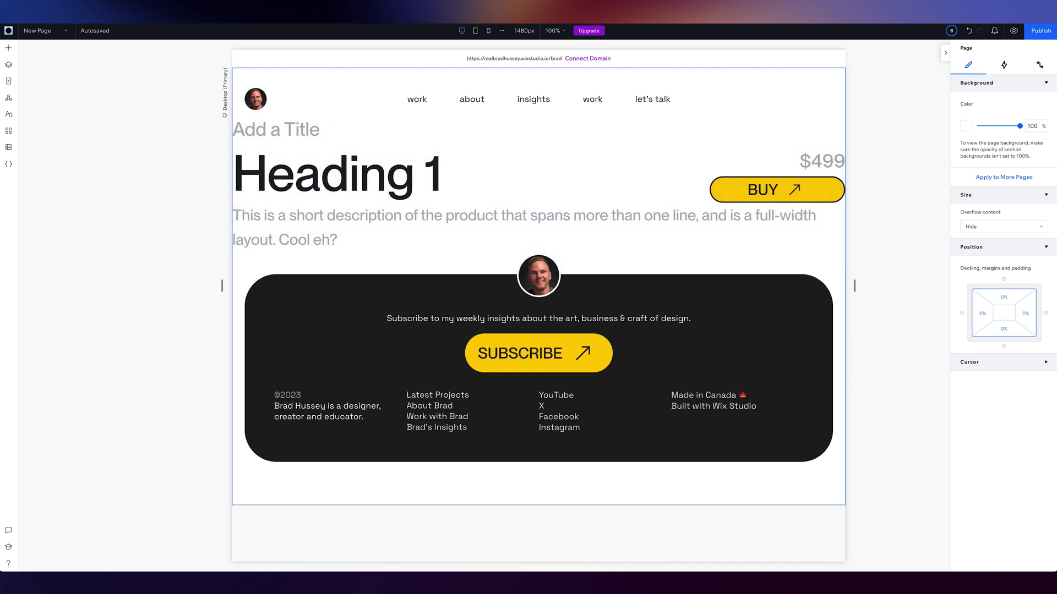
Look through the available editor add-ons for the Design Guides add-on, then close the list.
{"action": "left_click", "coordinate": [8, 31]}
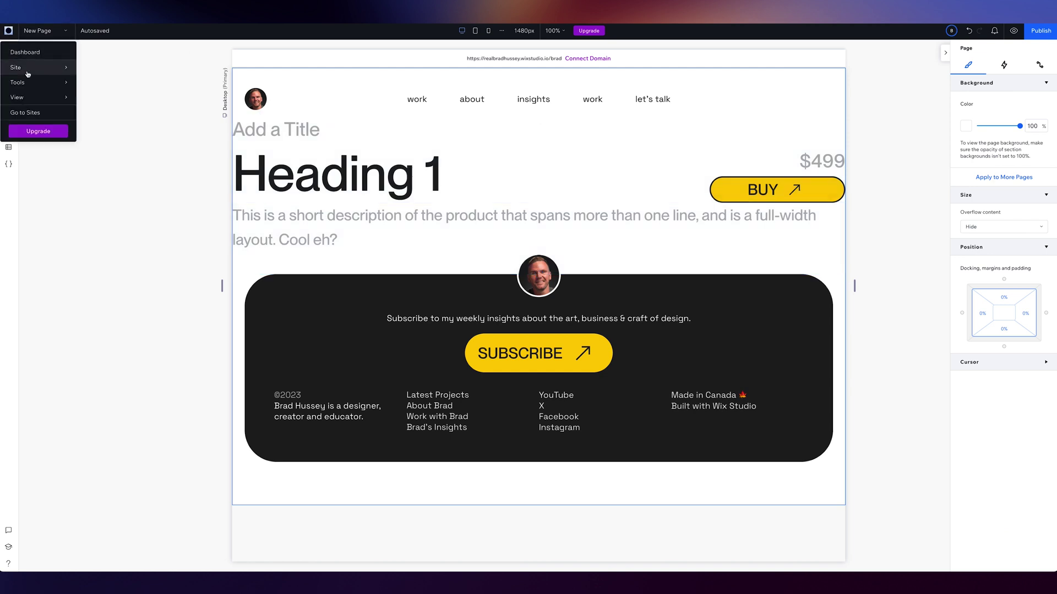
{"action": "mouse_move", "coordinate": [38, 82]}
{"action": "mouse_move", "coordinate": [120, 147]}
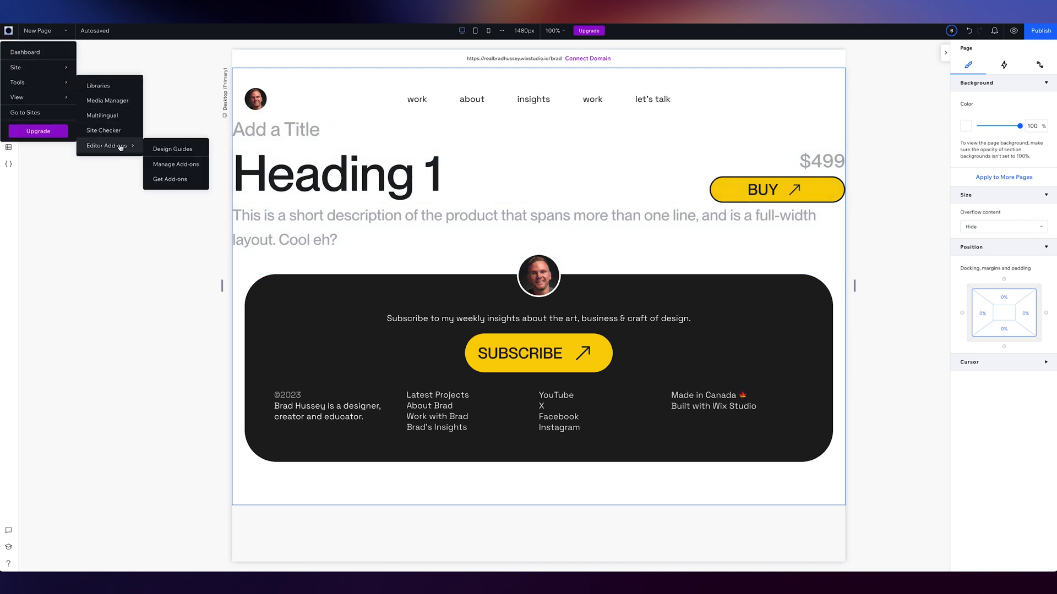
{"action": "left_click", "coordinate": [174, 180]}
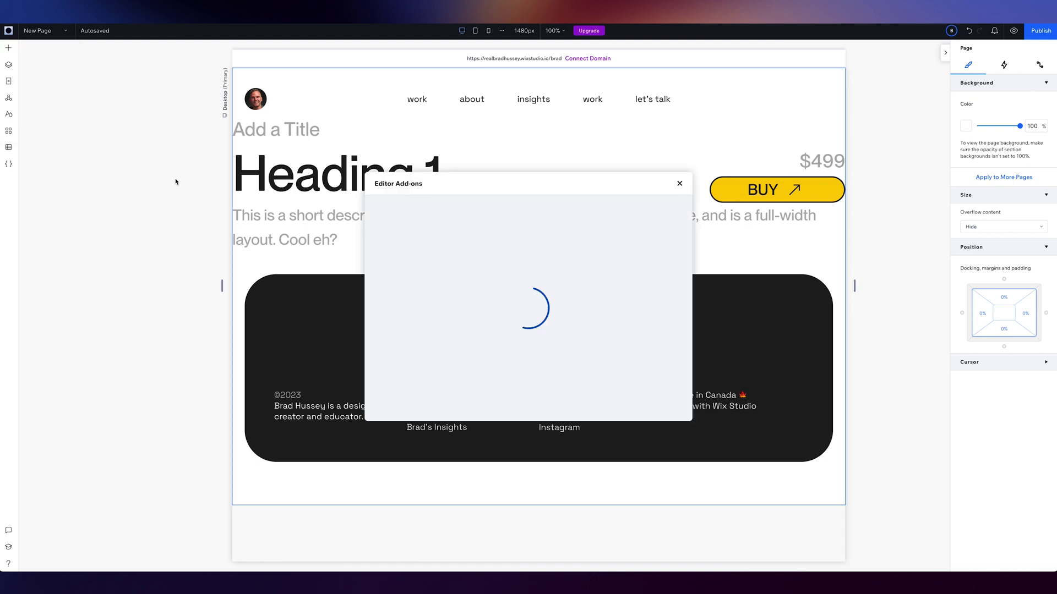
{"action": "scroll", "coordinate": [429, 347], "scroll_direction": "down", "scroll_amount": 1}
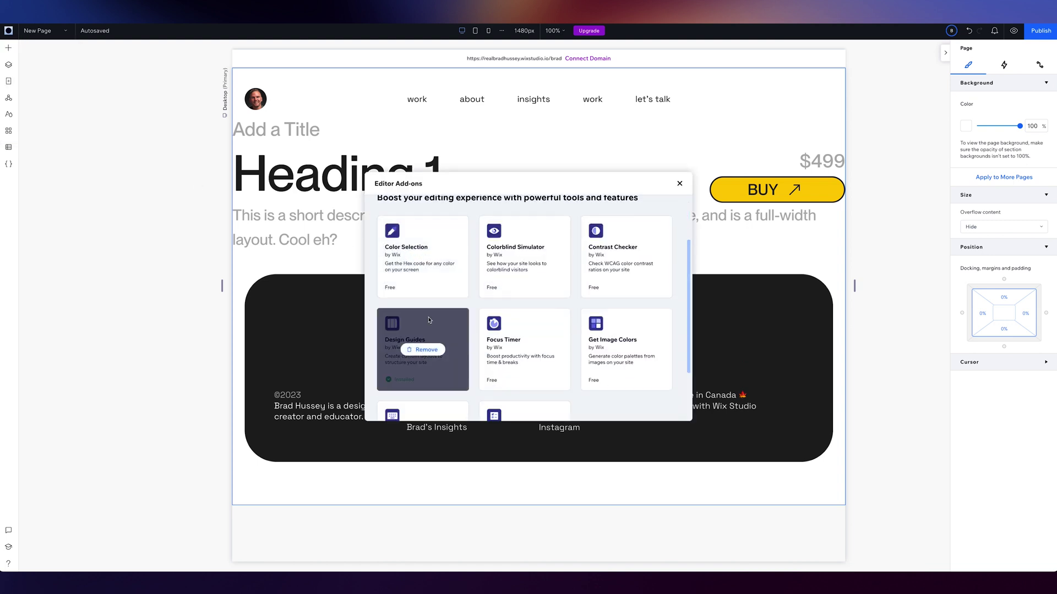
{"action": "left_click", "coordinate": [680, 184]}
Open the Design Guides add-on and show its eight-column stretch guide on the page.
{"action": "left_click", "coordinate": [8, 30]}
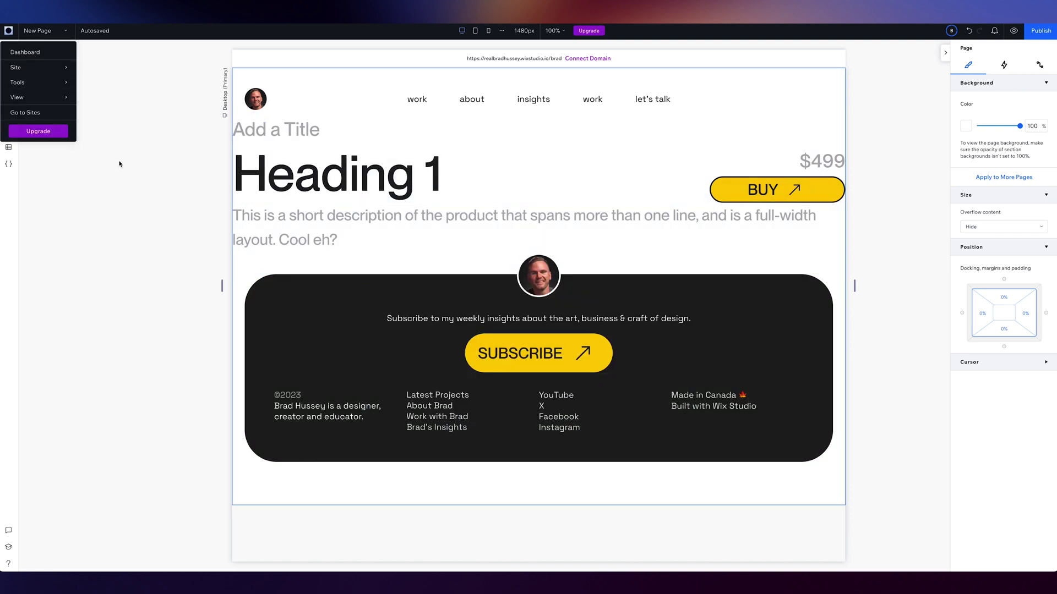
{"action": "mouse_move", "coordinate": [55, 82]}
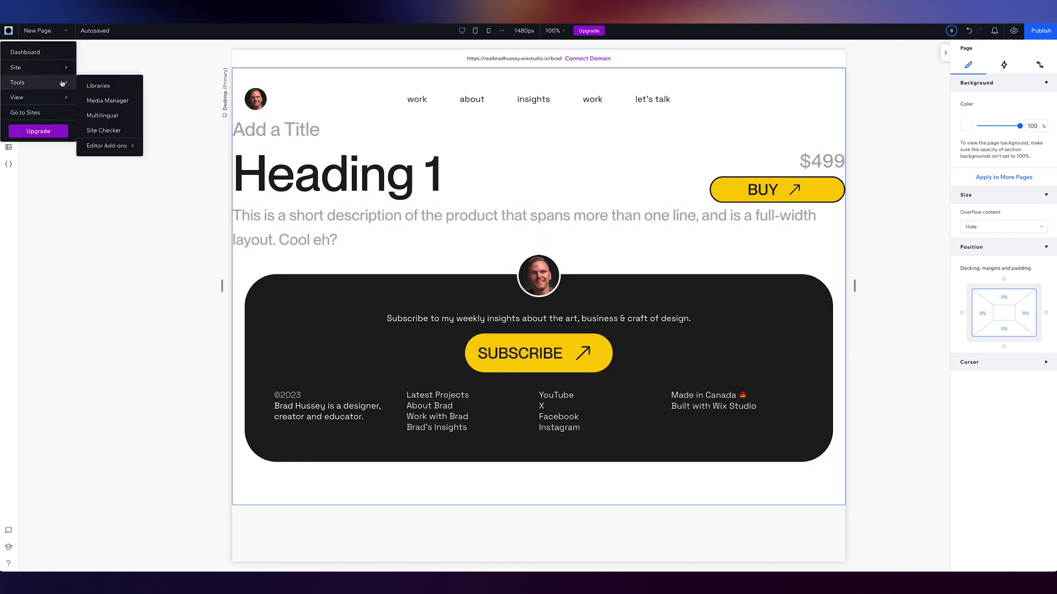
{"action": "mouse_move", "coordinate": [113, 145]}
{"action": "left_click", "coordinate": [164, 150]}
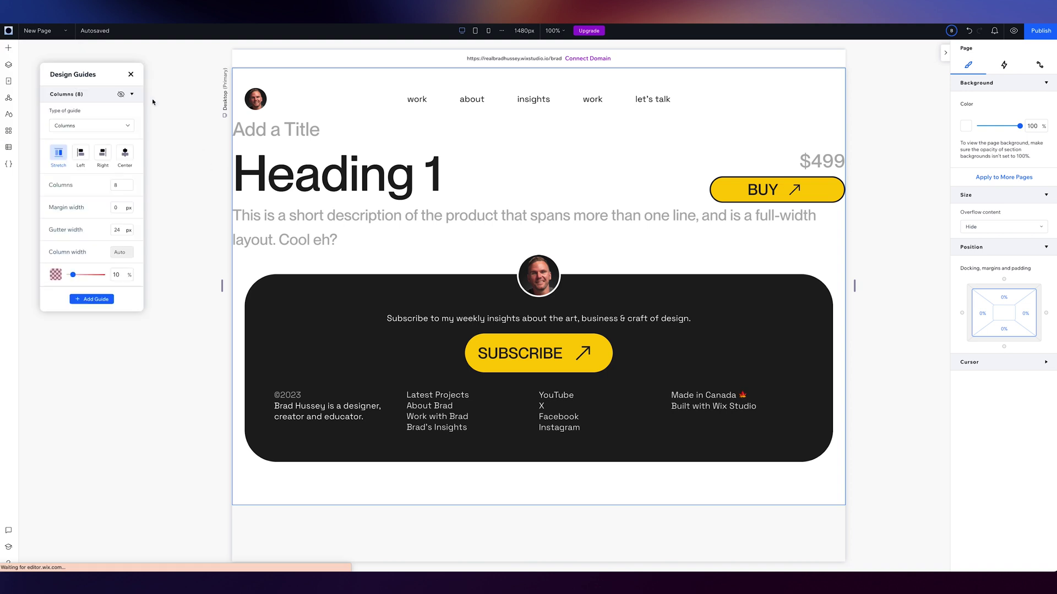
{"action": "left_click", "coordinate": [121, 94]}
Set the section's horizontal and vertical gaps to 30 px and shift the upper cells' divider left onto the column guide's gutter.
{"action": "left_click", "coordinate": [542, 168]}
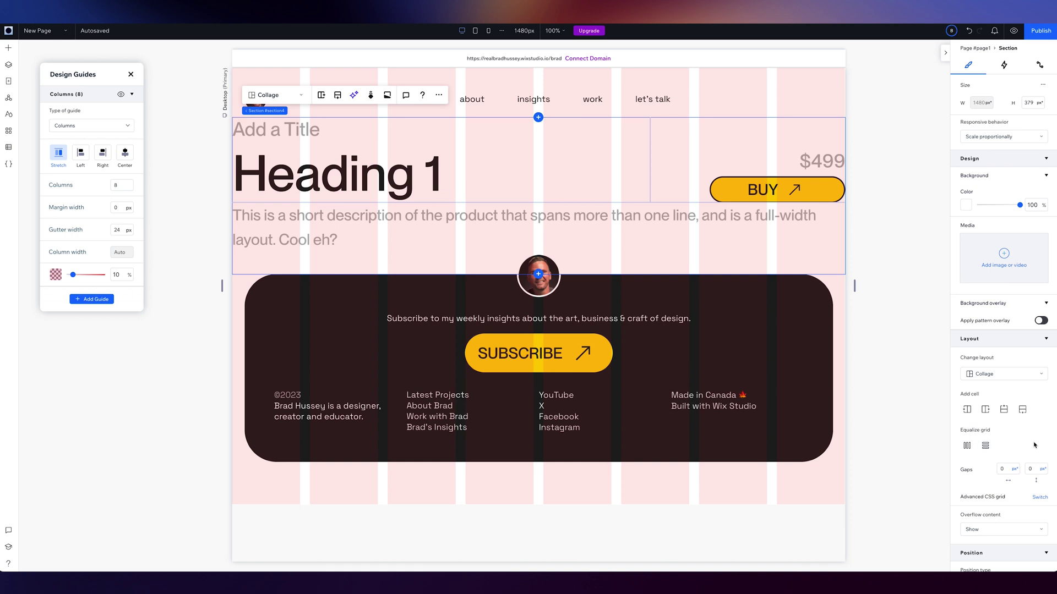
{"action": "left_click", "coordinate": [1007, 469]}
{"action": "key", "text": "Tab"}
{"action": "type", "text": "30"}
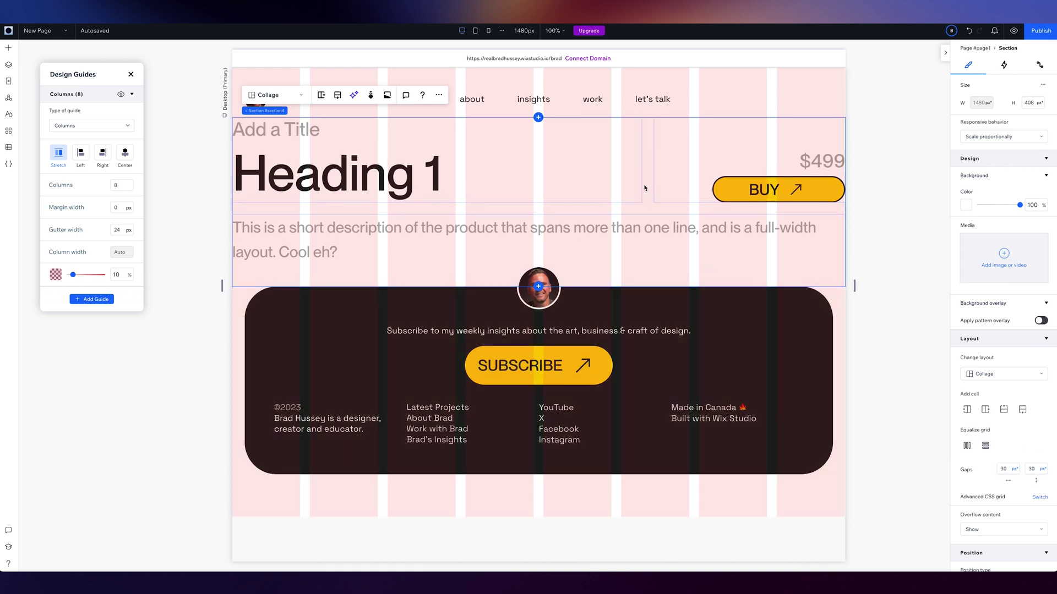
{"action": "left_click_drag", "start_coordinate": [645, 161], "coordinate": [617, 166]}
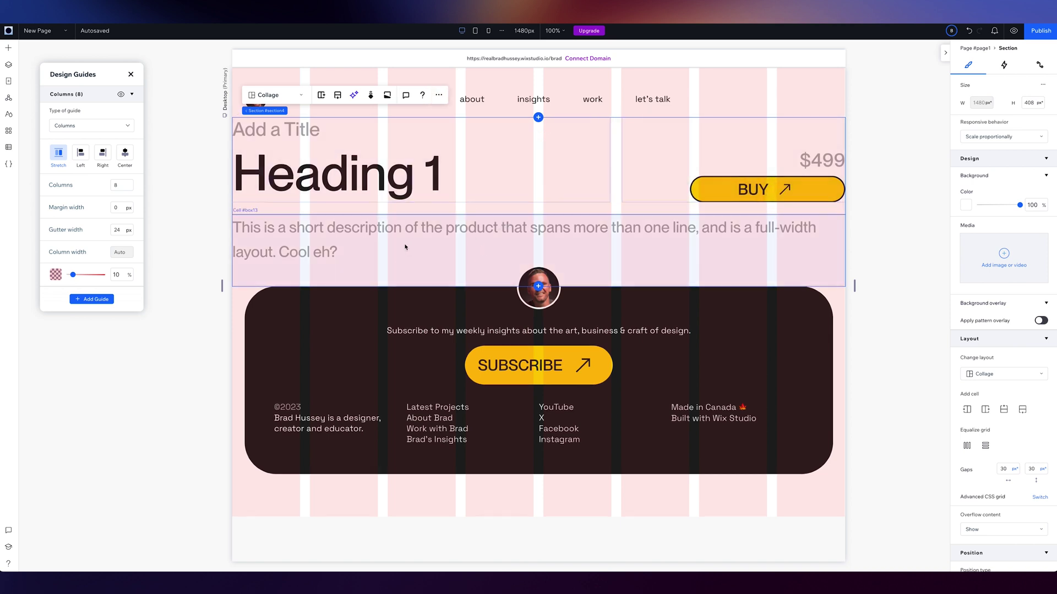
Widen the price-and-button stack to span its whole cell, and extend the BUY button to the stack's full width.
{"action": "left_click", "coordinate": [702, 195]}
{"action": "left_click", "coordinate": [701, 193]}
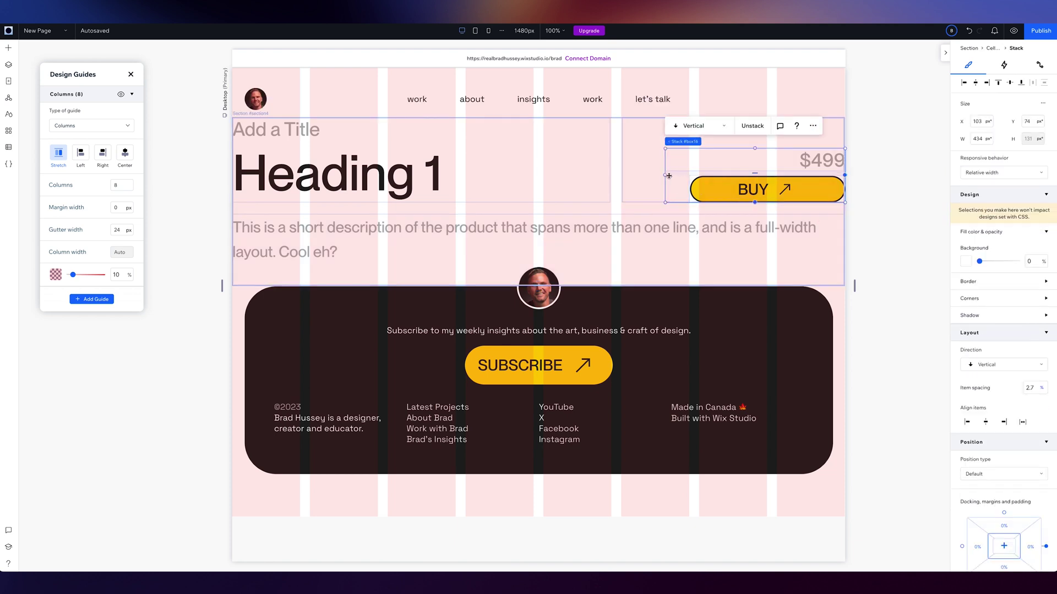
{"action": "left_click_drag", "start_coordinate": [666, 175], "coordinate": [622, 175]}
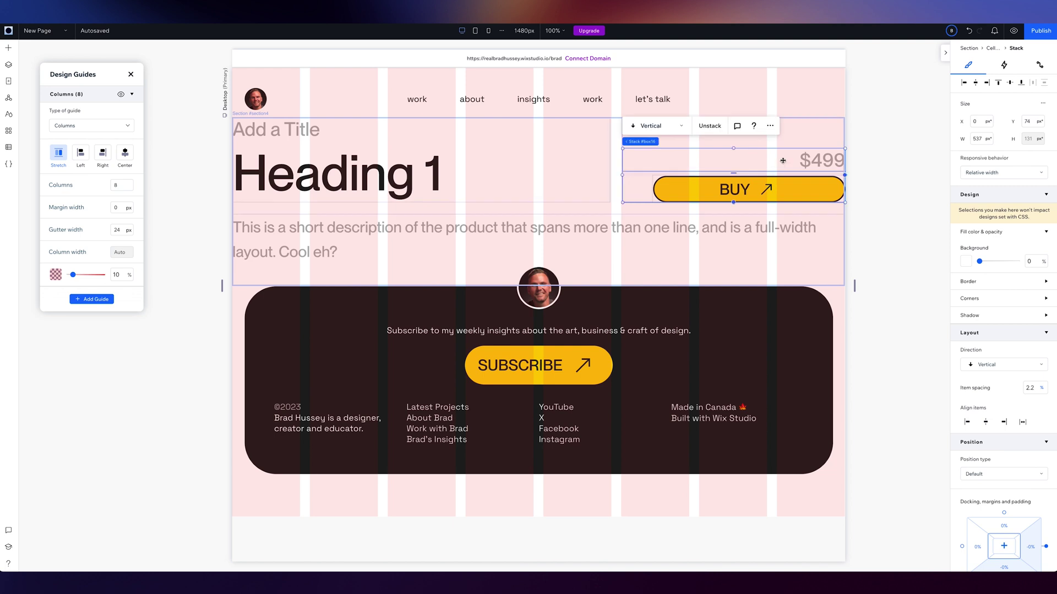
{"action": "left_click", "coordinate": [761, 187]}
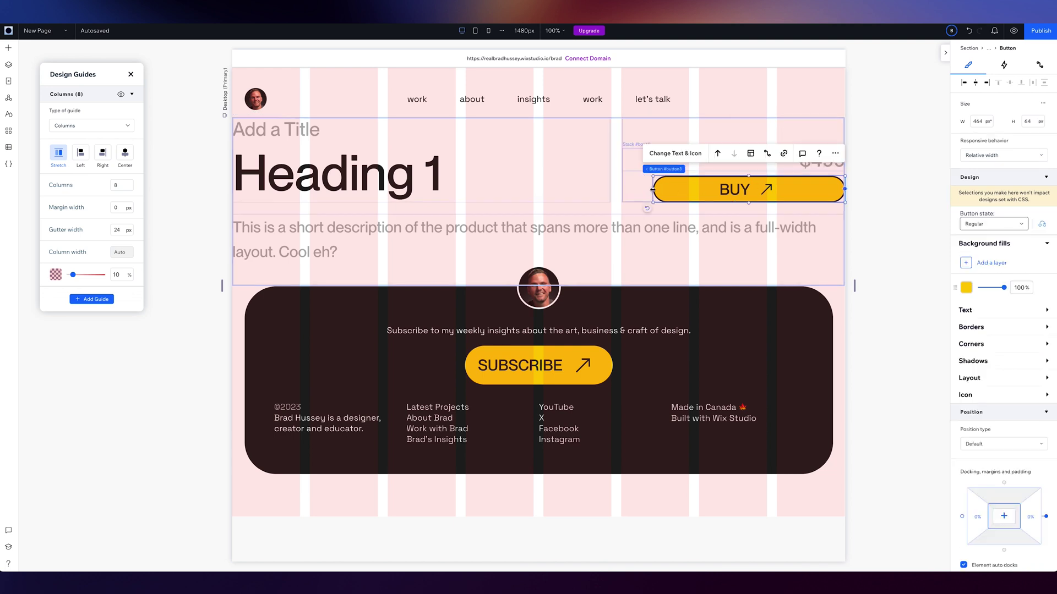
{"action": "left_click_drag", "start_coordinate": [653, 190], "coordinate": [623, 191]}
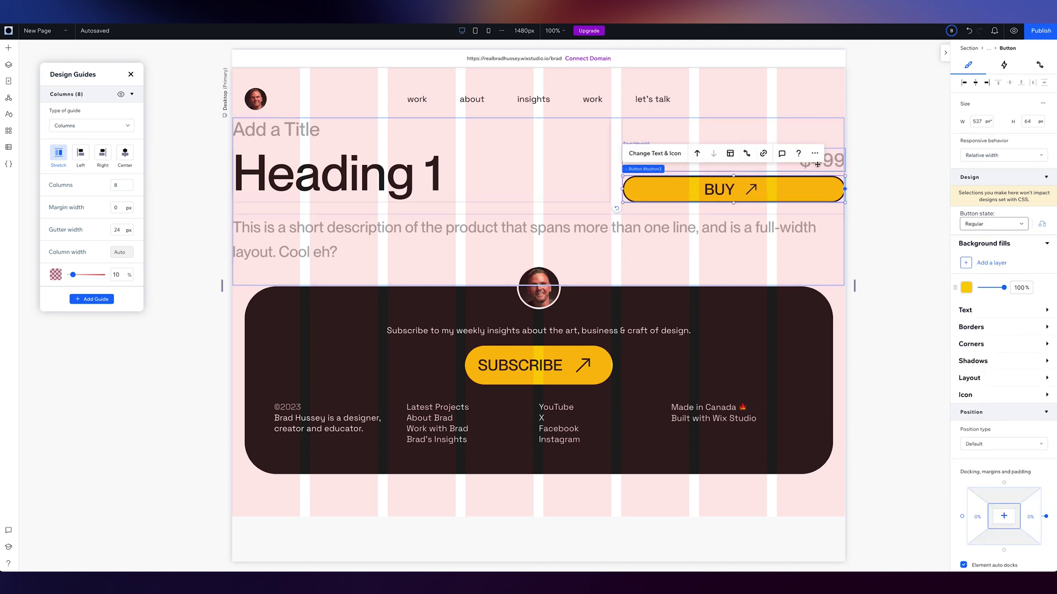
Set the product header section's padding to 5% on all sides.
{"action": "left_click", "coordinate": [619, 129]}
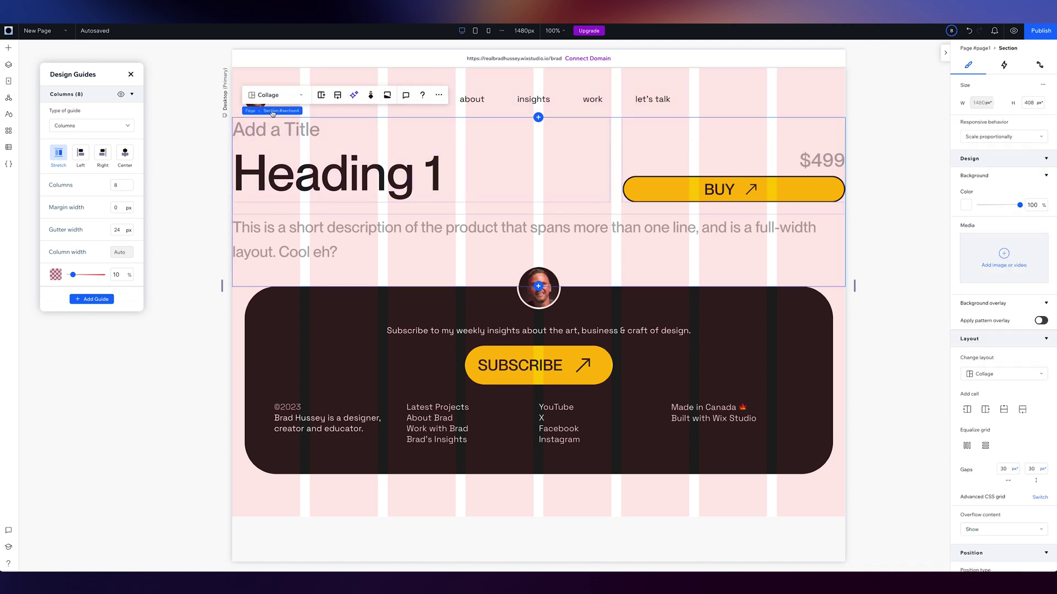
{"action": "scroll", "coordinate": [1025, 344], "scroll_direction": "down", "scroll_amount": 3}
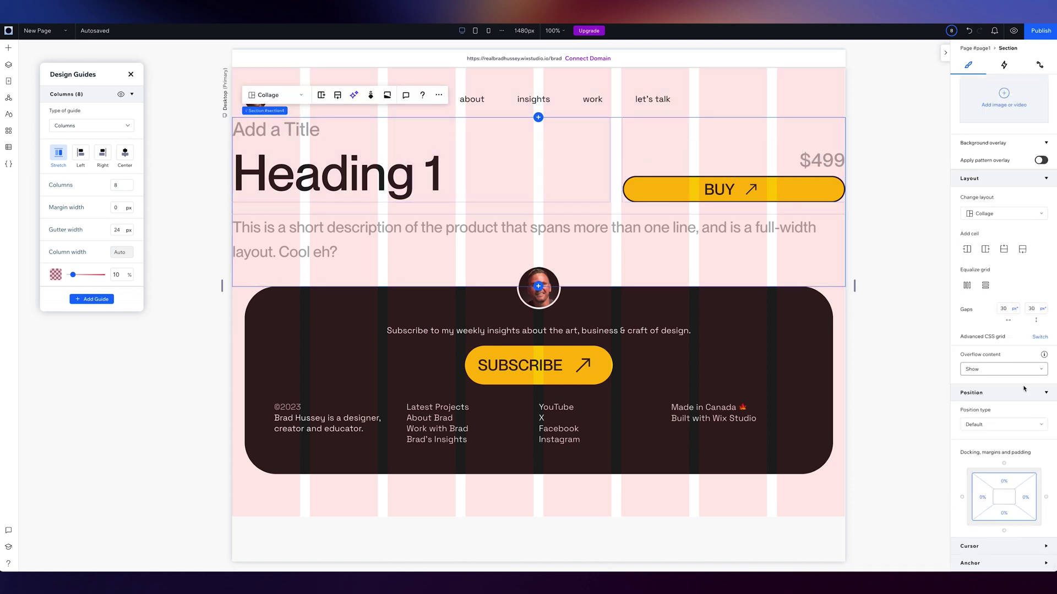
{"action": "left_click", "coordinate": [1005, 484]}
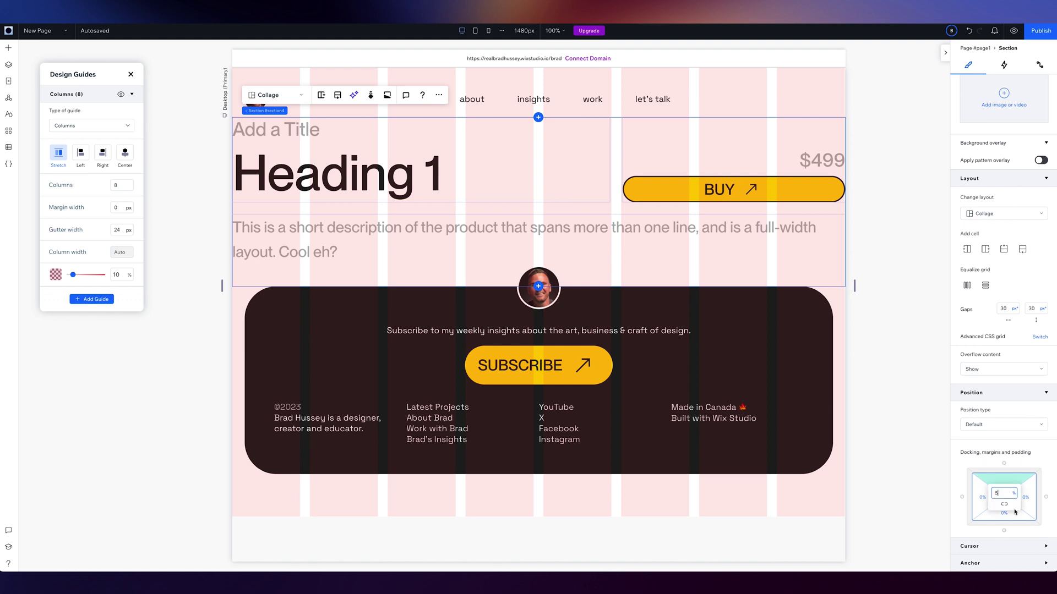
{"action": "left_click", "coordinate": [1014, 488]}
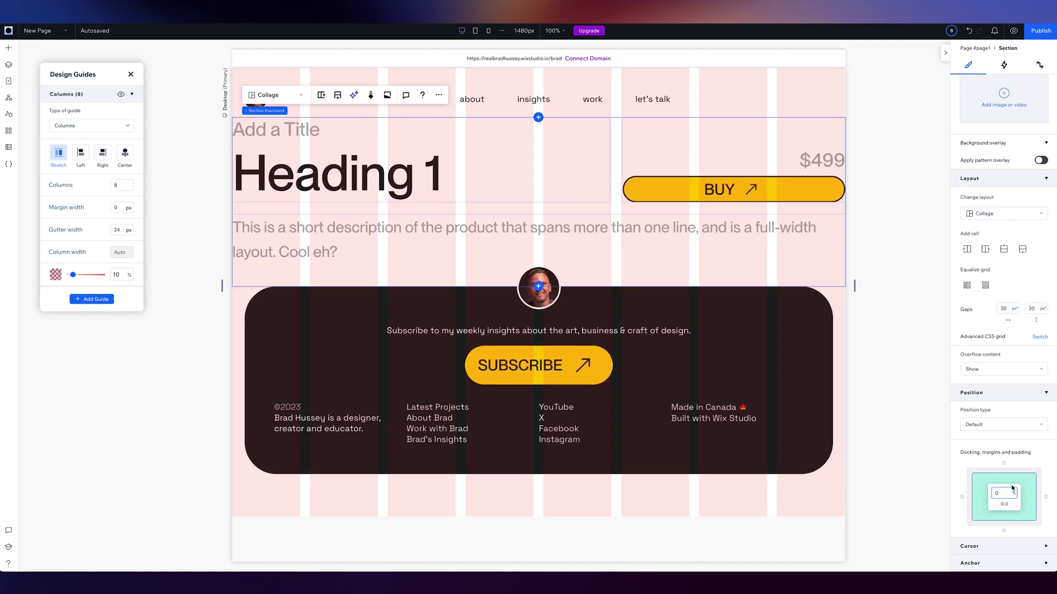
{"action": "key", "text": "Return"}
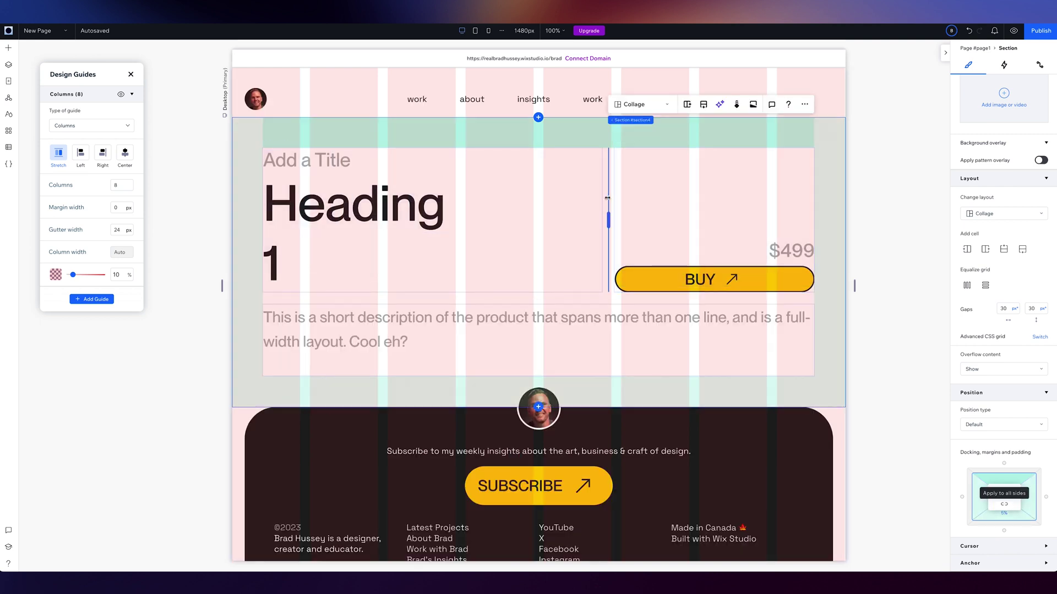
Realign the upper cells' divider with the guide gutter and widen the title-and-heading stack to fill its cell.
{"action": "left_click_drag", "start_coordinate": [610, 219], "coordinate": [617, 216]}
{"action": "left_click", "coordinate": [392, 208]}
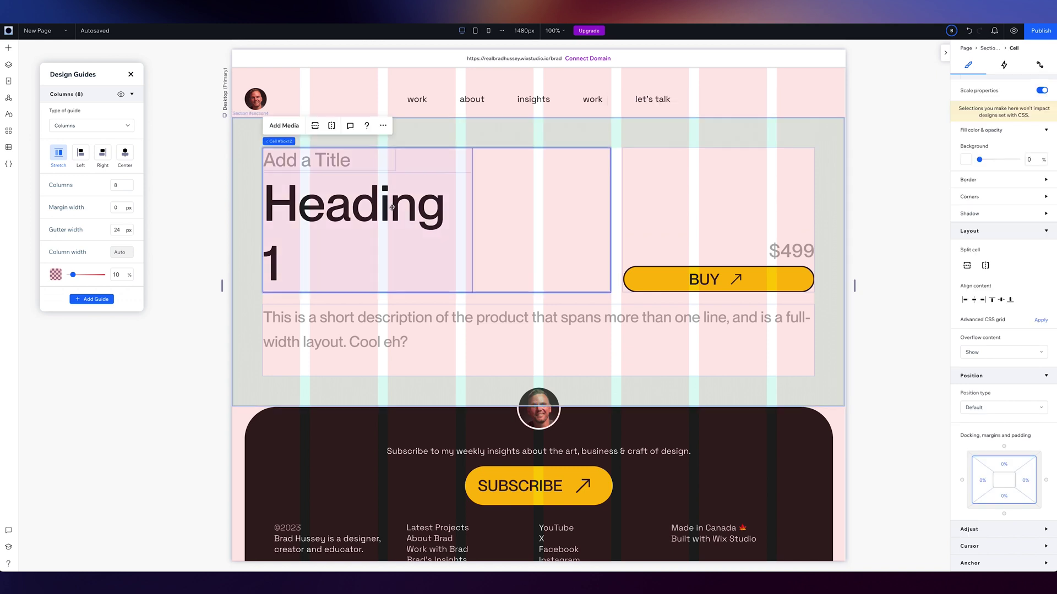
{"action": "left_click", "coordinate": [459, 214]}
{"action": "left_click_drag", "start_coordinate": [476, 223], "coordinate": [611, 219]}
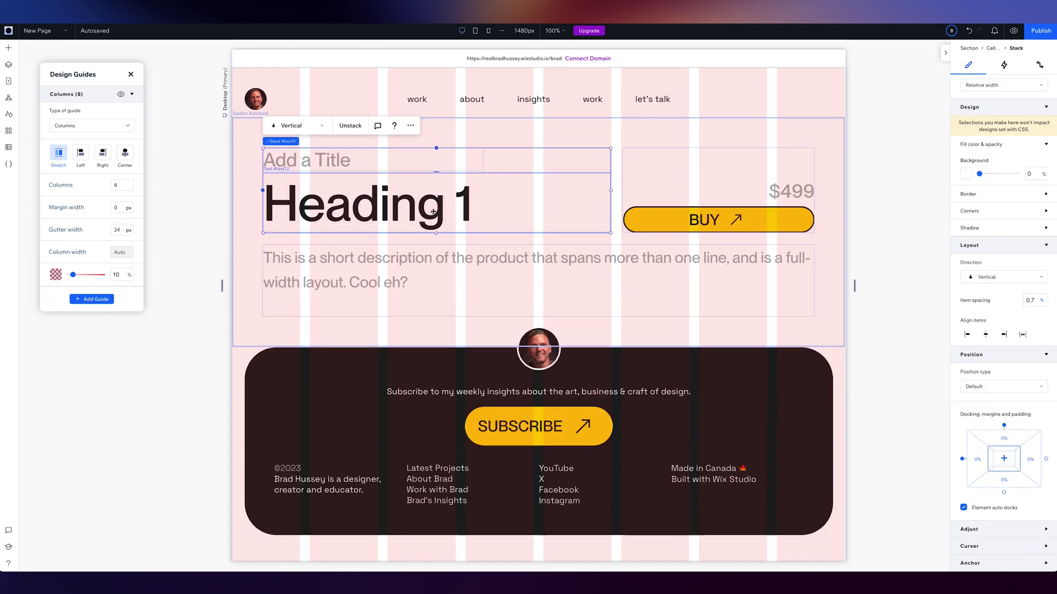
Review the product page design in Figma and, back in Wix Studio, add a two-column section above the footer.
{"action": "left_click", "coordinate": [892, 260]}
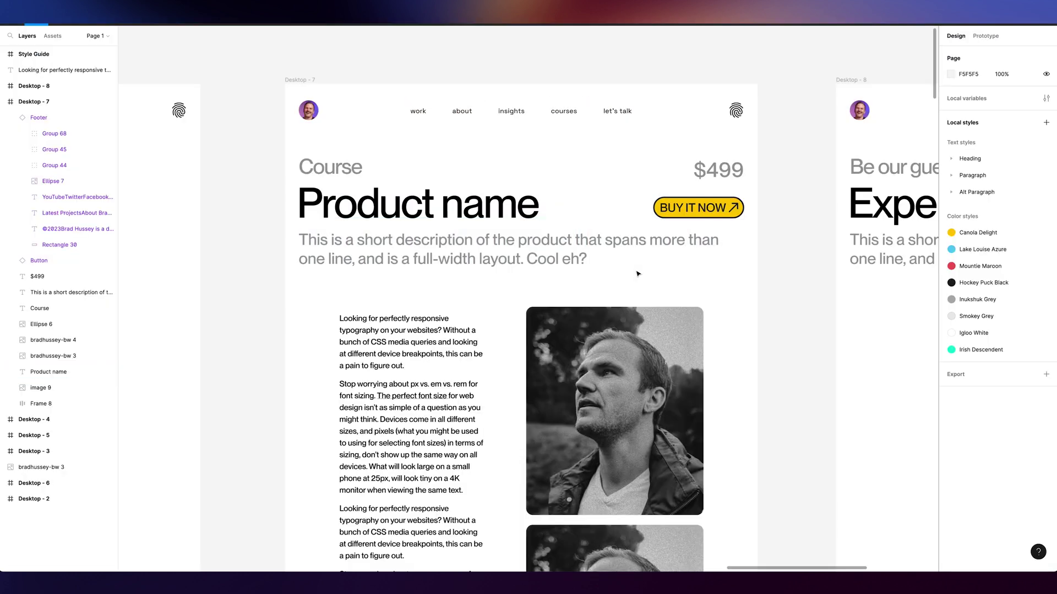
{"action": "scroll", "coordinate": [480, 229], "scroll_direction": "down", "scroll_amount": 3}
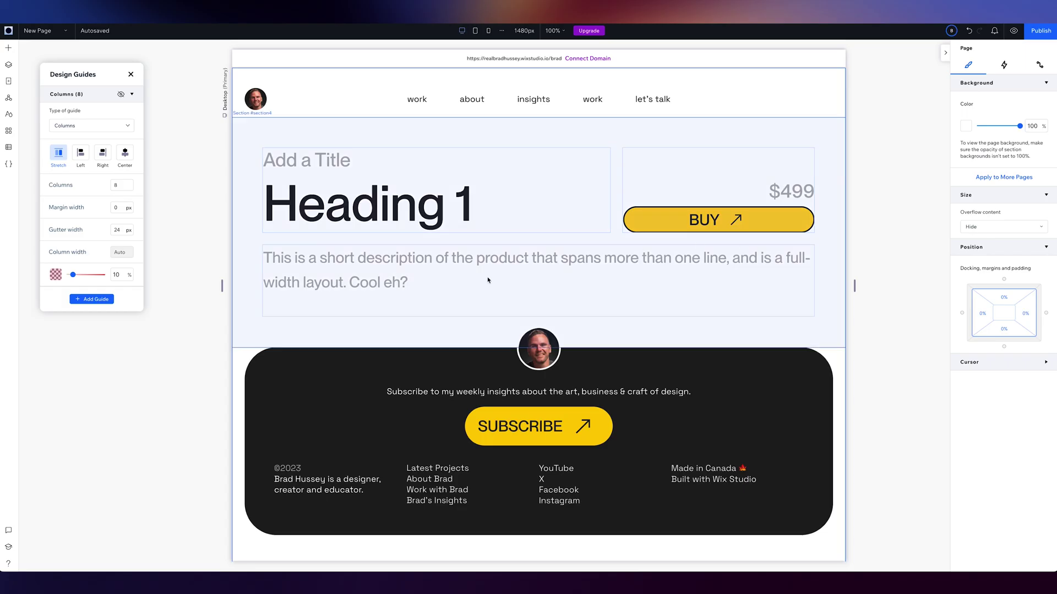
{"action": "scroll", "coordinate": [539, 332], "scroll_direction": "down", "scroll_amount": 1}
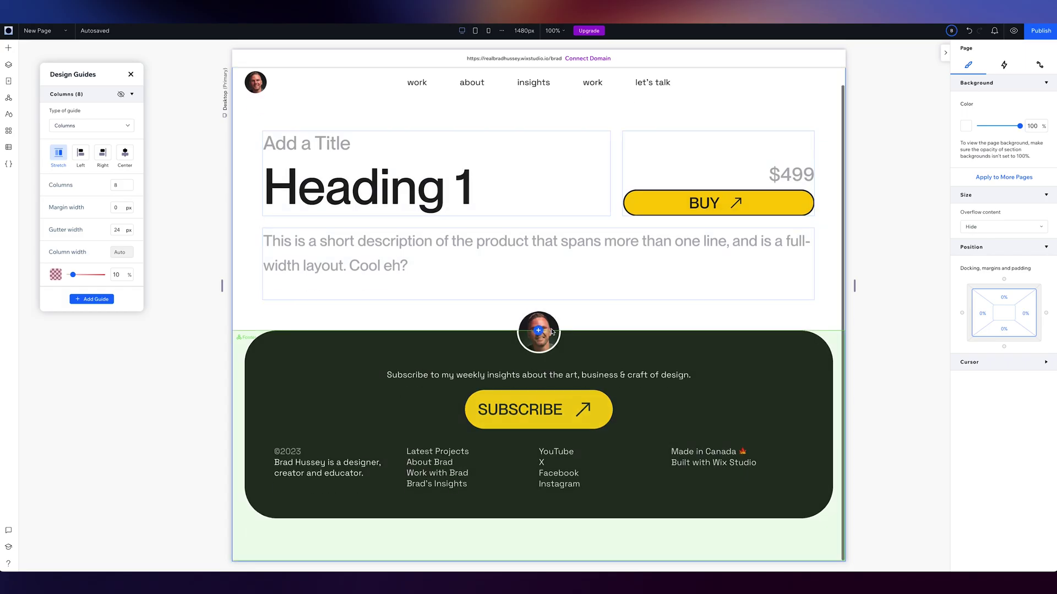
{"action": "left_click", "coordinate": [539, 331]}
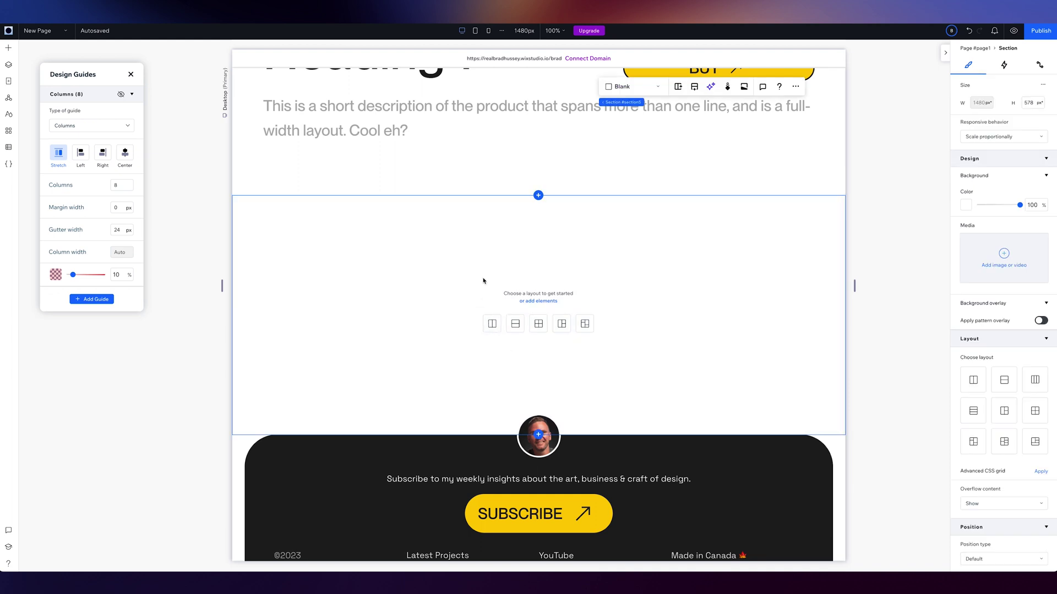
{"action": "left_click", "coordinate": [493, 324]}
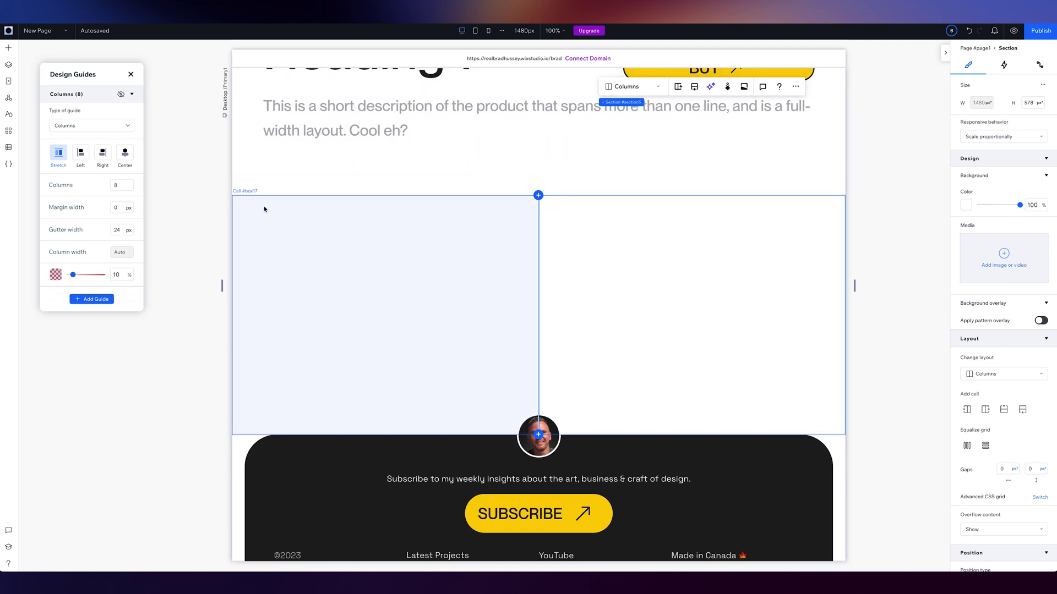
Add two more cells to the new section so it is divided into four columns.
{"action": "left_click", "coordinate": [264, 206]}
{"action": "left_click", "coordinate": [265, 199]}
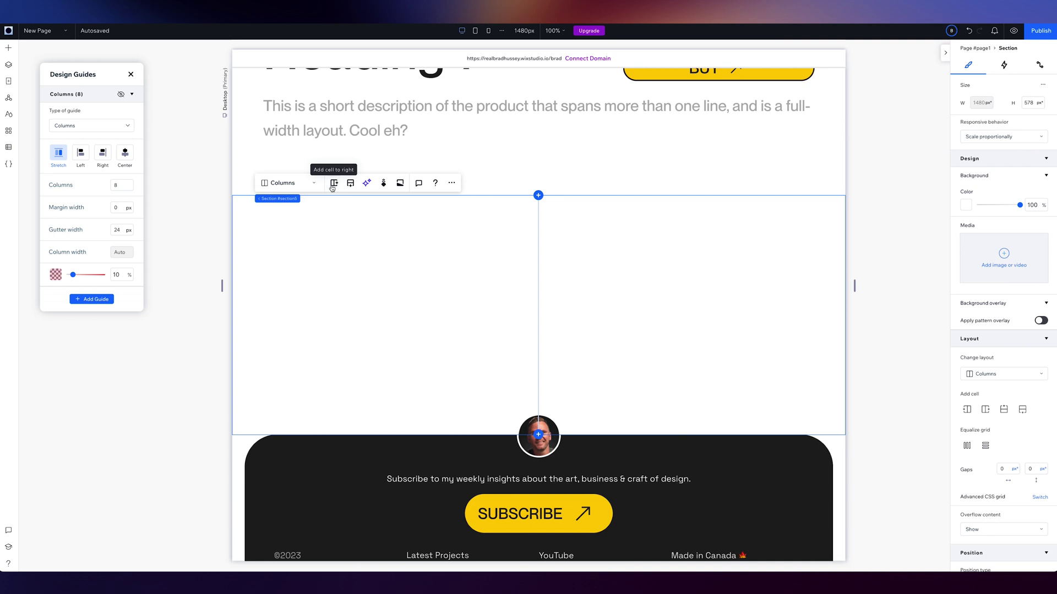
{"action": "left_click", "coordinate": [332, 185]}
{"action": "left_click", "coordinate": [333, 185]}
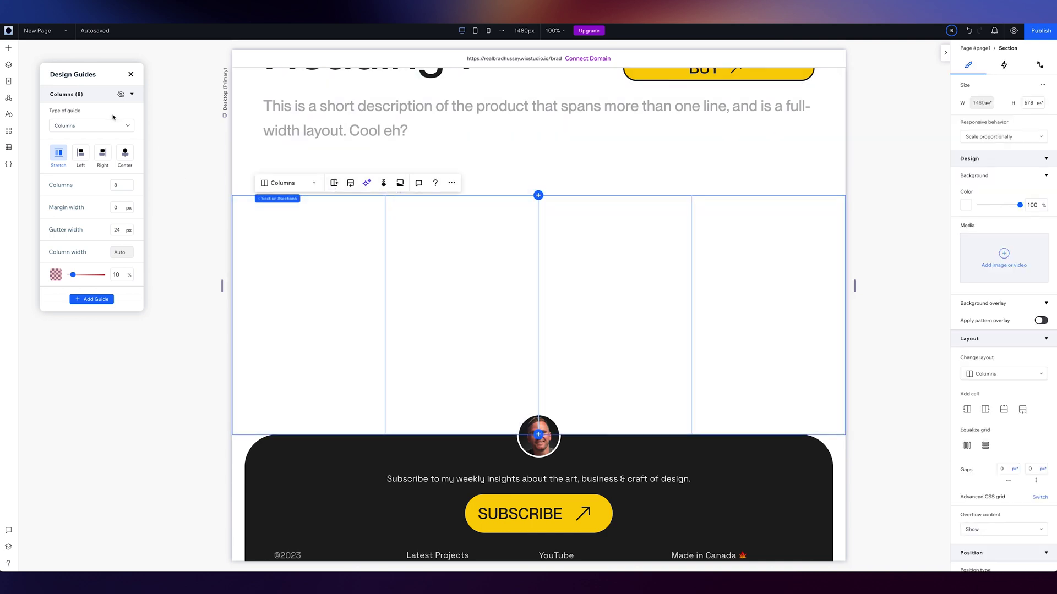
Show the column guides and move the new section's outer dividers onto the first and last guide gutters.
{"action": "left_click", "coordinate": [121, 94]}
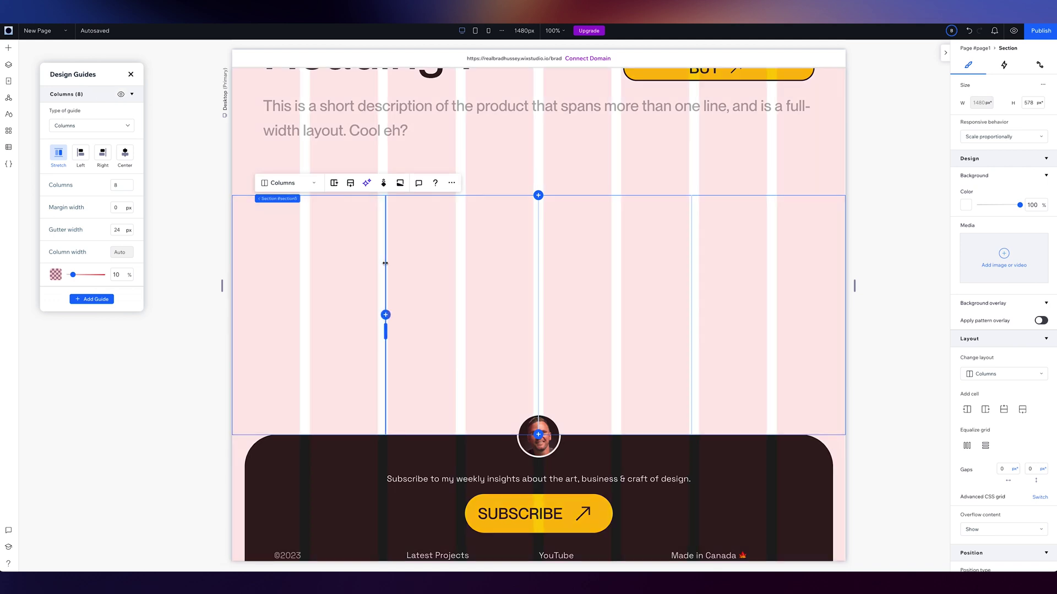
{"action": "left_click_drag", "start_coordinate": [378, 263], "coordinate": [303, 264]}
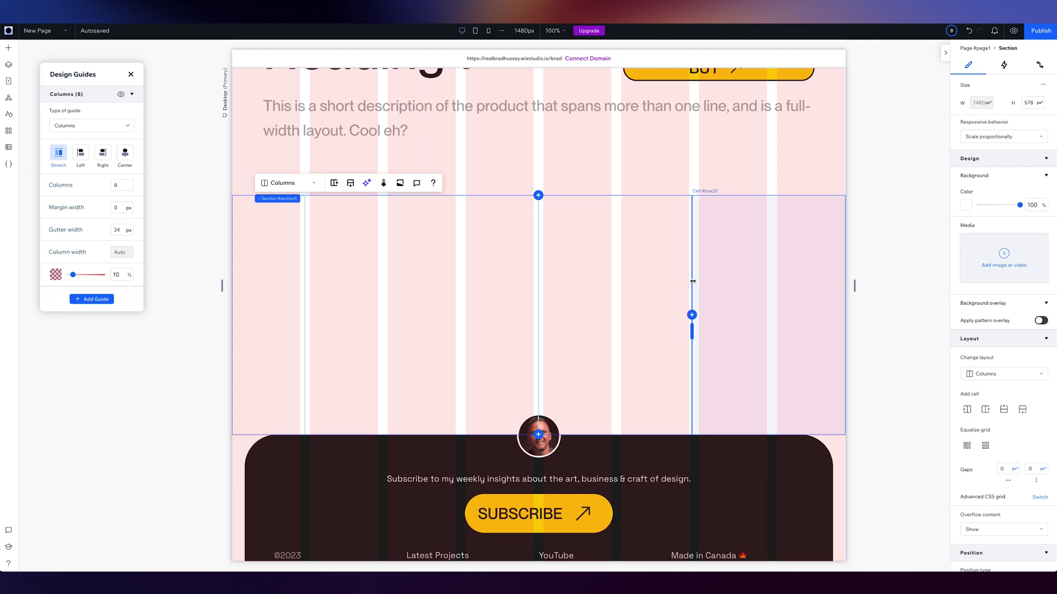
{"action": "left_click_drag", "start_coordinate": [692, 282], "coordinate": [773, 280]}
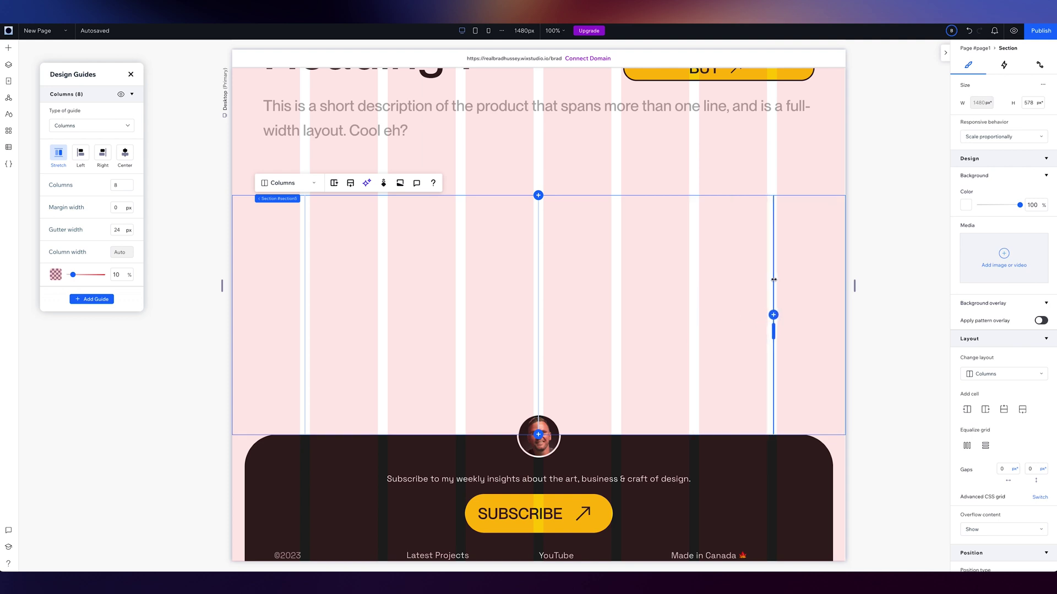
Set the new section's horizontal gap to 30 px and fine-tune both outer dividers to centre on the guide gutters.
{"action": "scroll", "coordinate": [1016, 427], "scroll_direction": "down", "scroll_amount": 1}
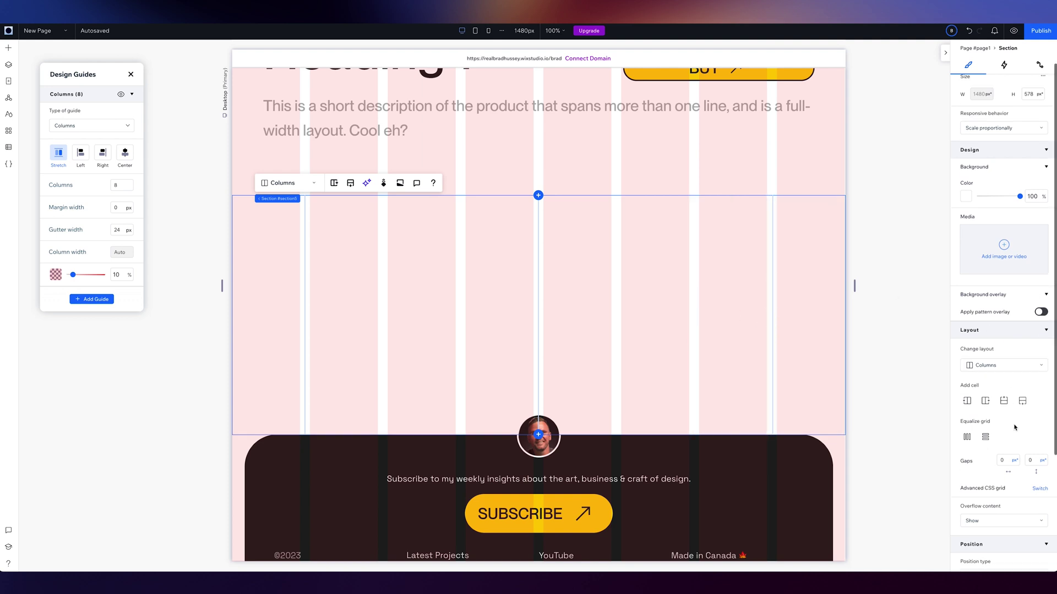
{"action": "left_click", "coordinate": [1008, 458]}
{"action": "key", "text": "Tab"}
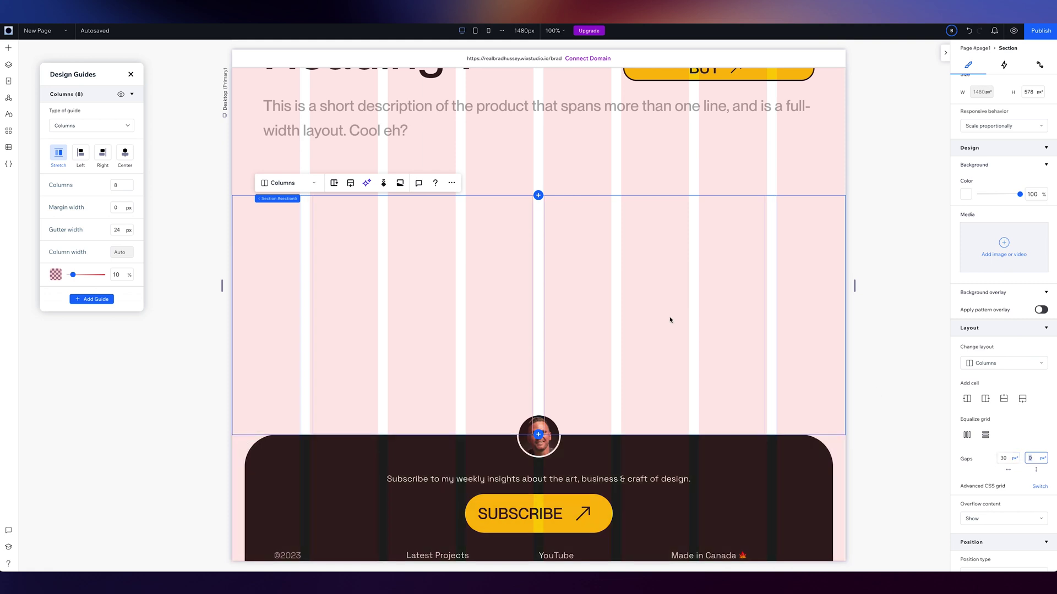
{"action": "left_click", "coordinate": [306, 331]}
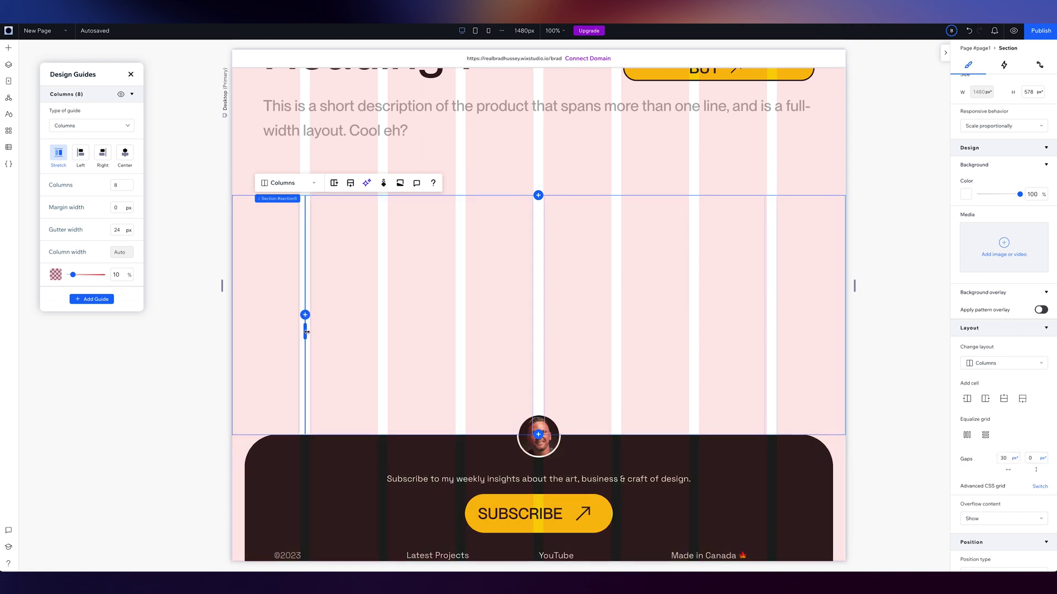
{"action": "left_click_drag", "start_coordinate": [307, 332], "coordinate": [306, 333]}
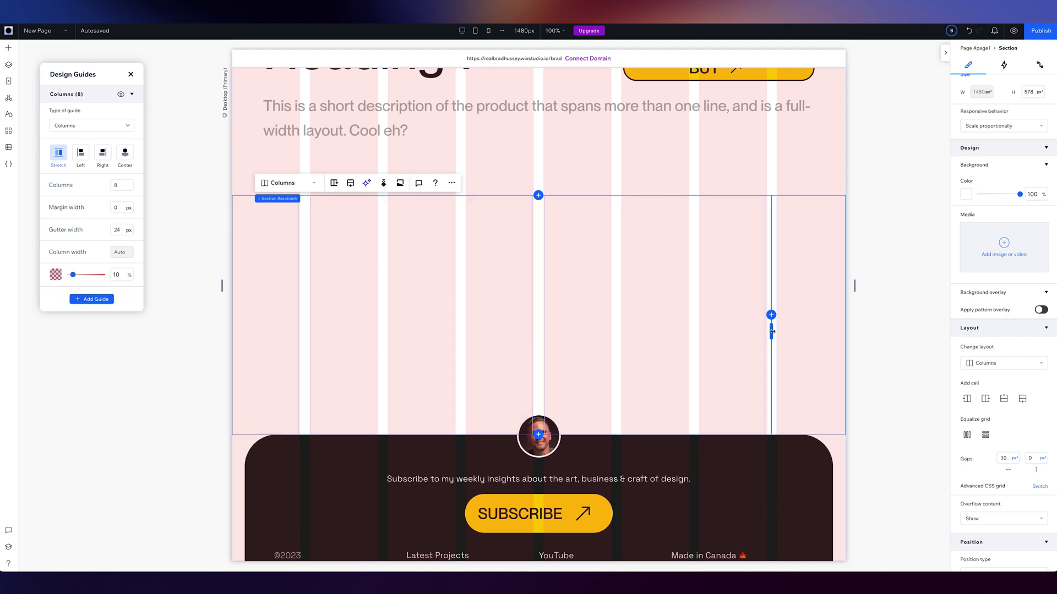
{"action": "left_click_drag", "start_coordinate": [772, 332], "coordinate": [771, 332]}
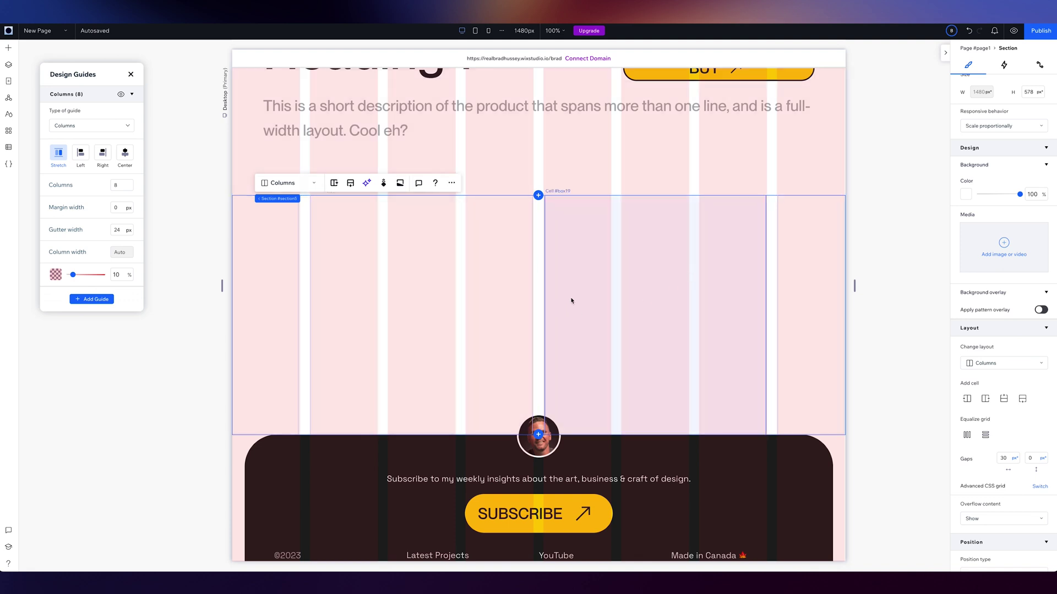
Split the new section's third cell horizontally into two stacked cells.
{"action": "scroll", "coordinate": [677, 319], "scroll_direction": "up", "scroll_amount": 3}
{"action": "scroll", "coordinate": [716, 373], "scroll_direction": "down", "scroll_amount": 1}
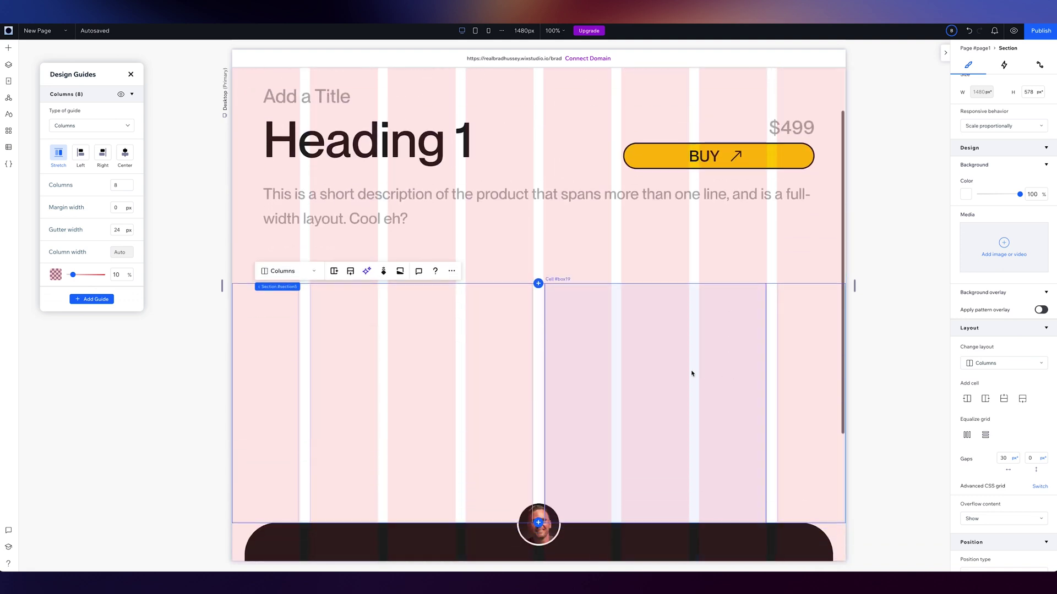
{"action": "left_click", "coordinate": [688, 360]}
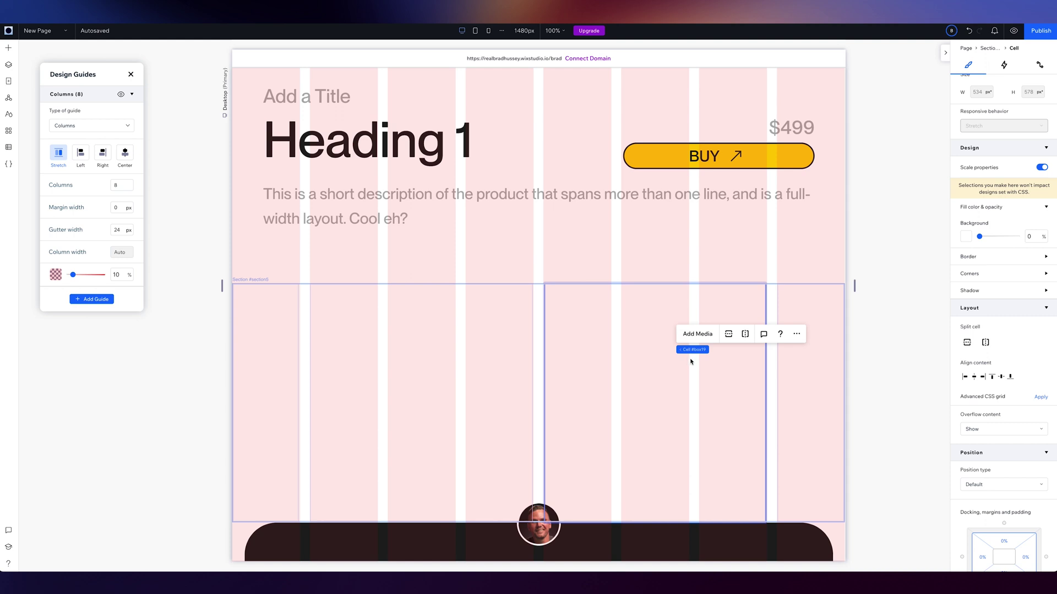
{"action": "scroll", "coordinate": [663, 400], "scroll_direction": "up", "scroll_amount": 2}
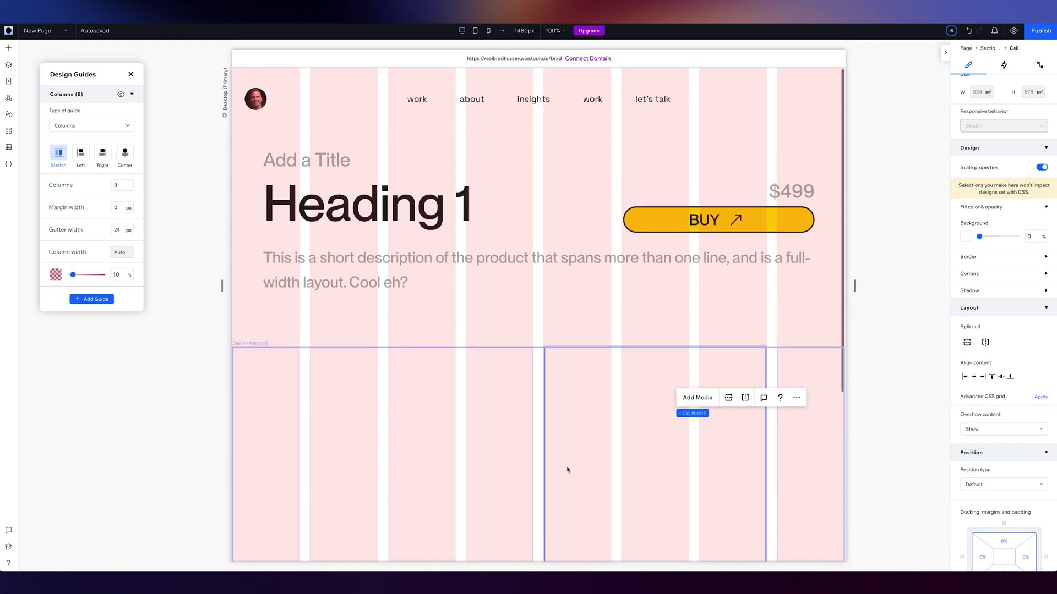
{"action": "scroll", "coordinate": [660, 471], "scroll_direction": "down", "scroll_amount": 2}
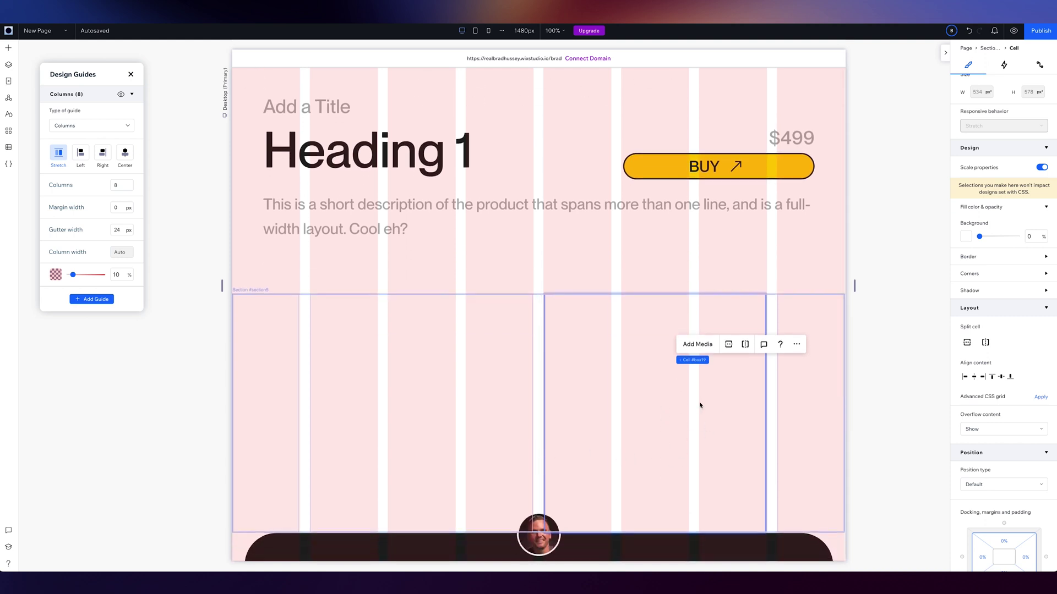
{"action": "scroll", "coordinate": [700, 406], "scroll_direction": "down", "scroll_amount": 1}
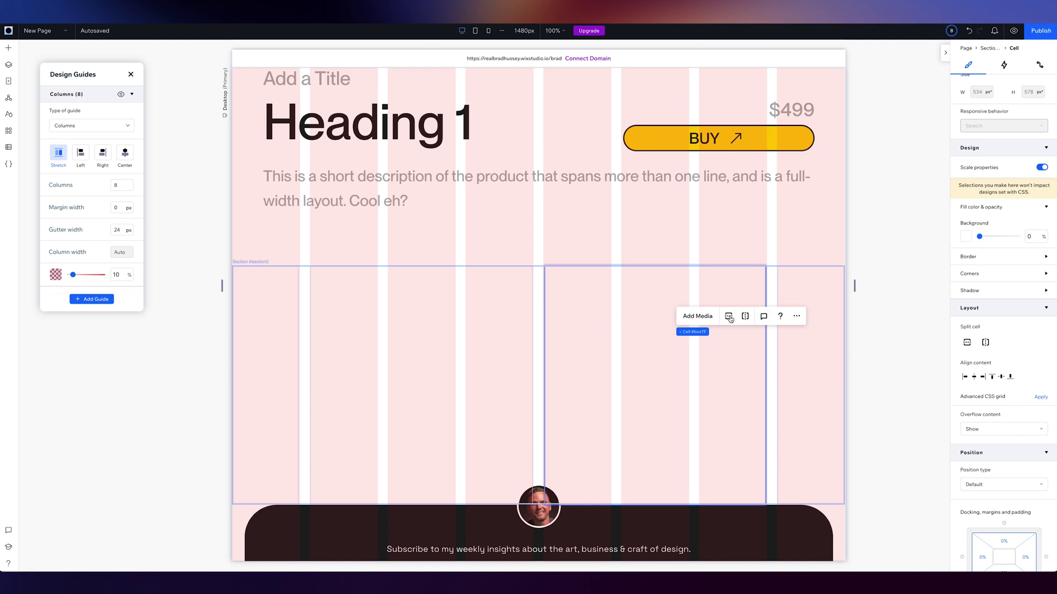
{"action": "left_click", "coordinate": [424, 385]}
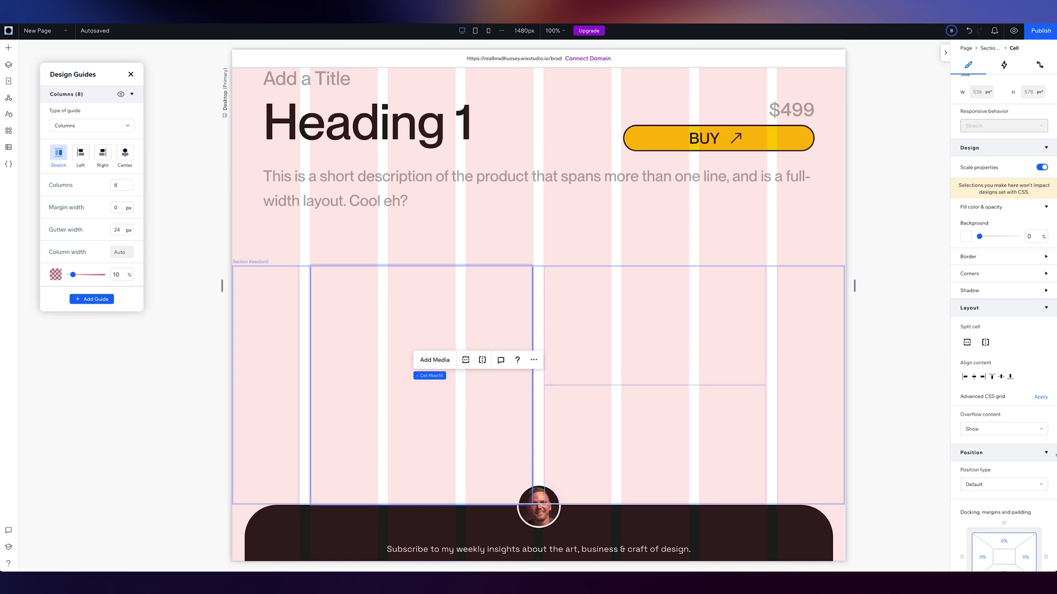
Convert the new section's Collage layout to an advanced CSS grid.
{"action": "scroll", "coordinate": [648, 416], "scroll_direction": "down", "scroll_amount": 1}
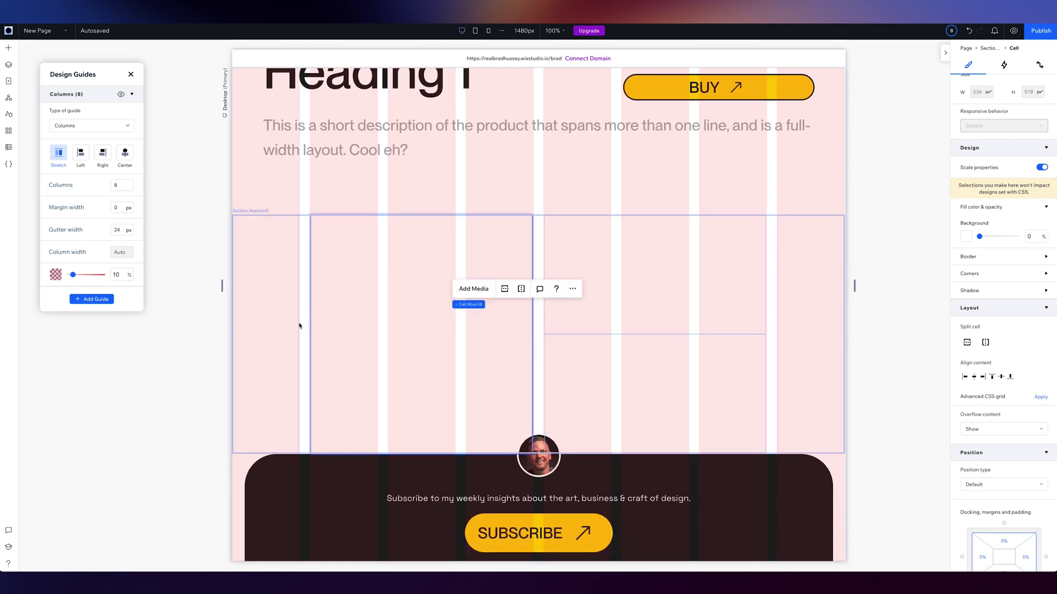
{"action": "scroll", "coordinate": [535, 361], "scroll_direction": "up", "scroll_amount": 1}
{"action": "left_click", "coordinate": [535, 361]}
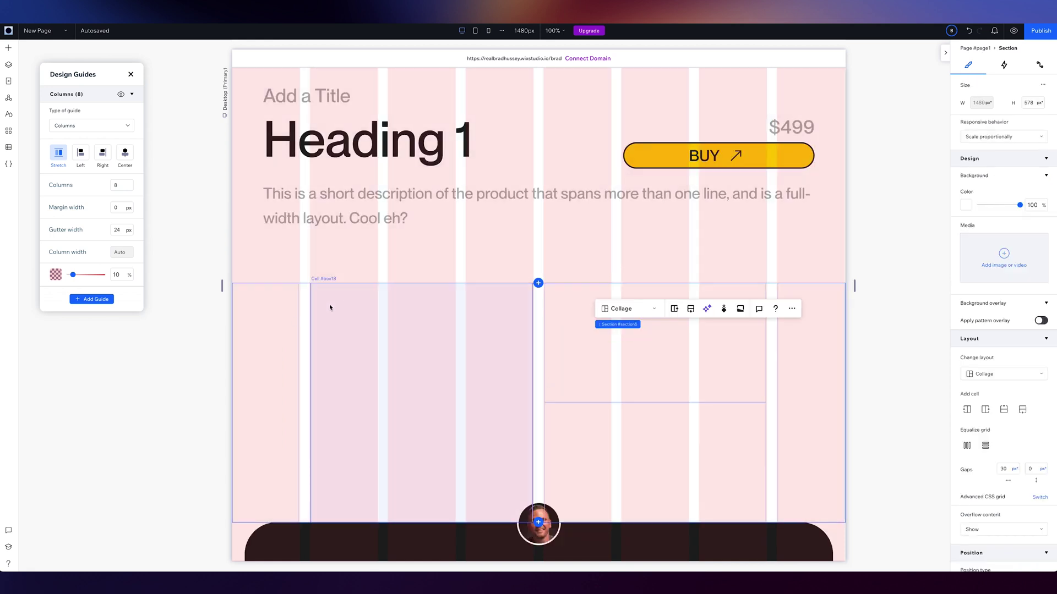
{"action": "scroll", "coordinate": [1020, 234], "scroll_direction": "down", "scroll_amount": 3}
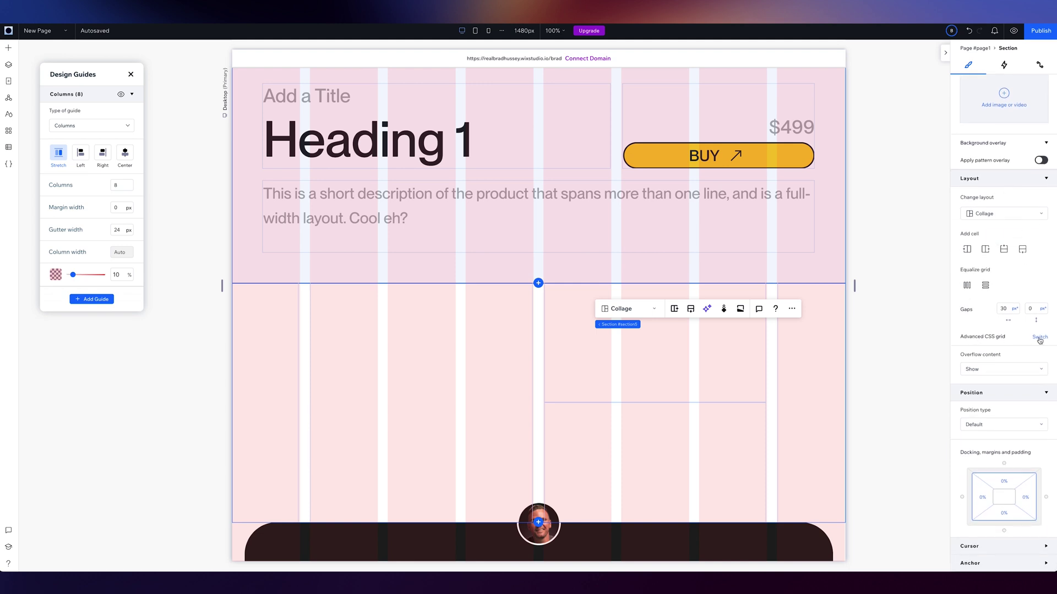
{"action": "left_click", "coordinate": [1040, 337]}
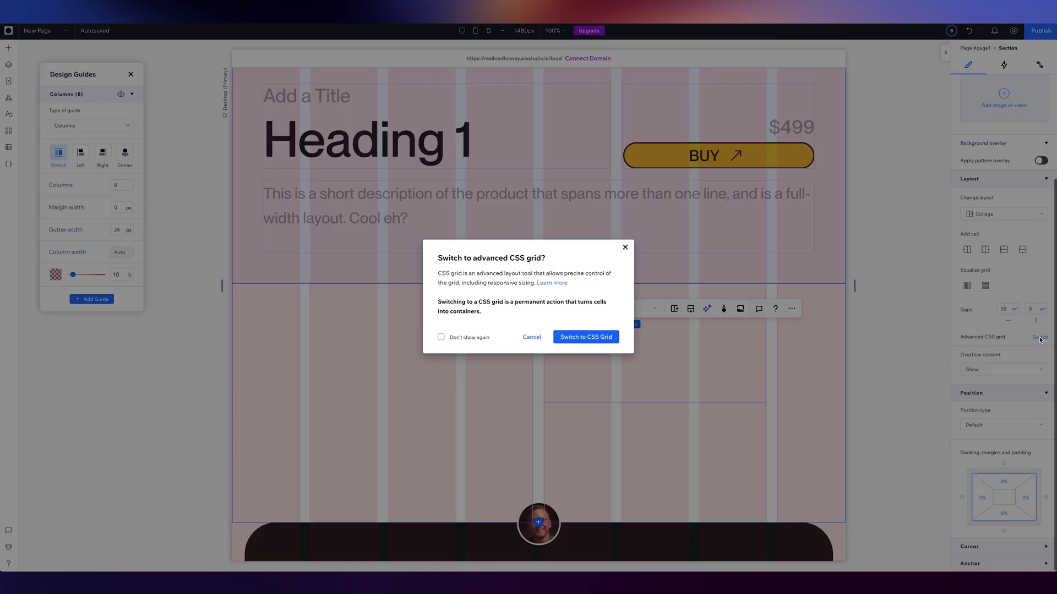
{"action": "left_click", "coordinate": [595, 340]}
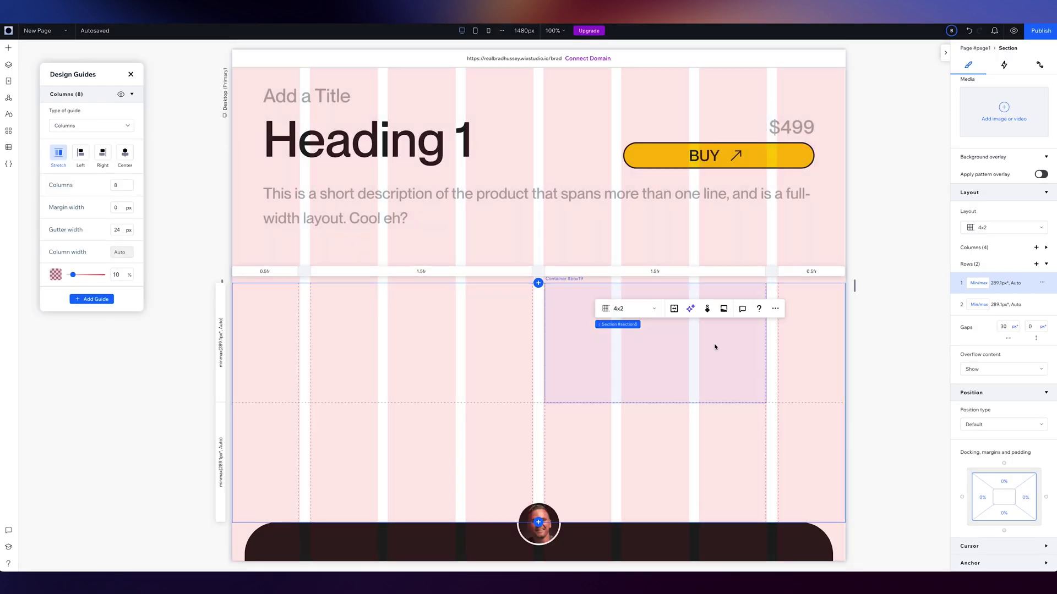
Check the size unit options for the section's first grid column, and undo the section's conversion to an advanced CSS grid.
{"action": "left_click", "coordinate": [279, 273]}
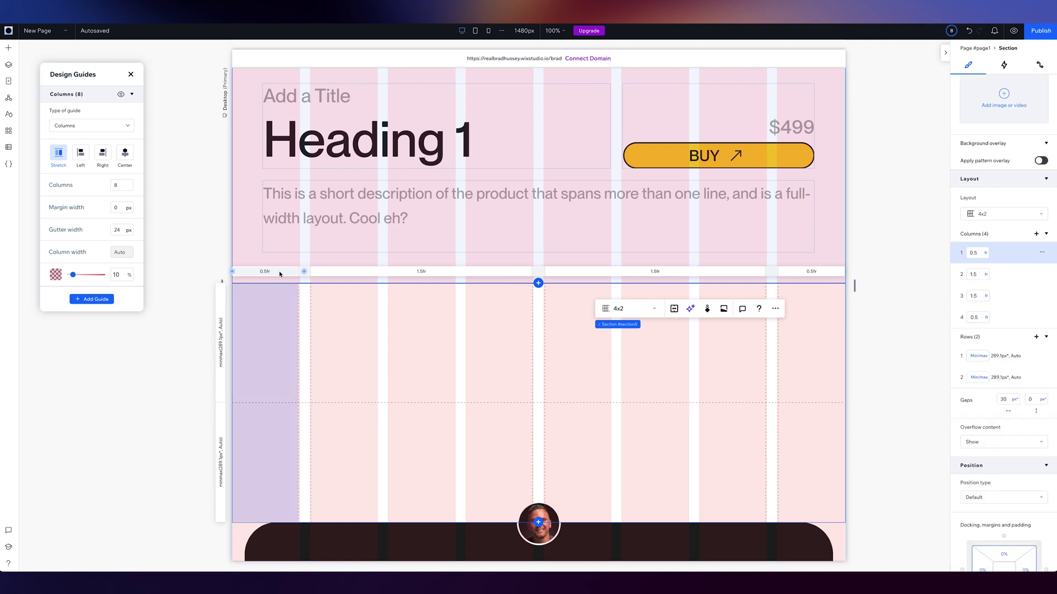
{"action": "left_click", "coordinate": [984, 253]}
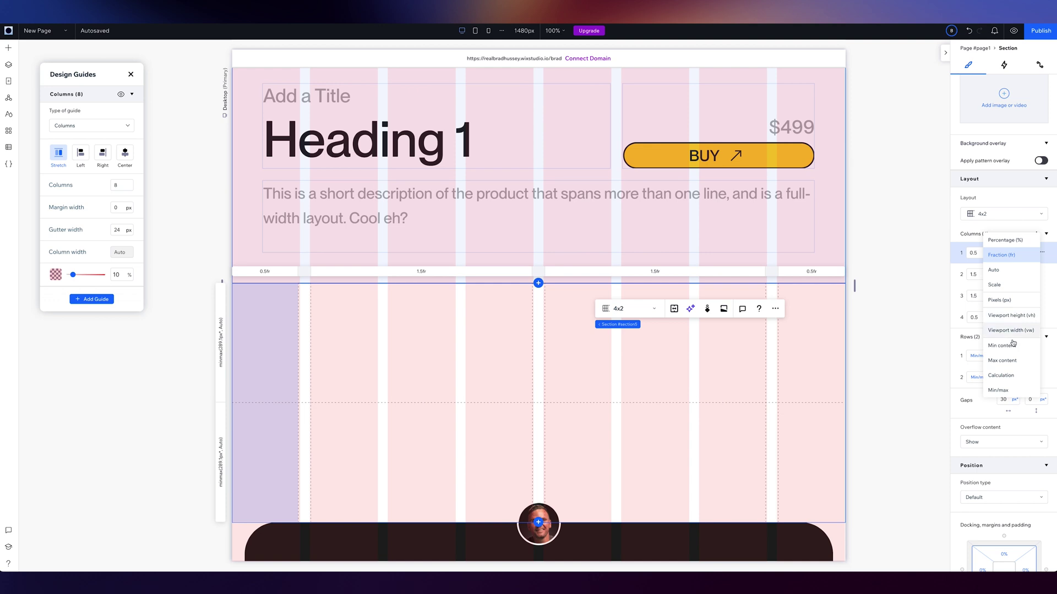
{"action": "left_click", "coordinate": [894, 338]}
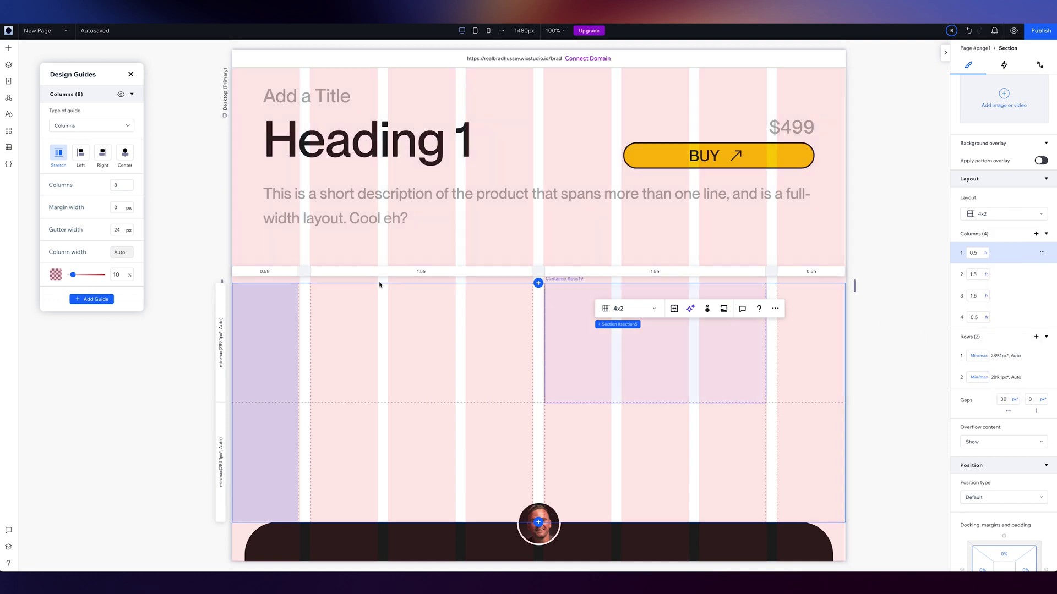
{"action": "left_click", "coordinate": [179, 384]}
{"action": "left_click", "coordinate": [259, 342]}
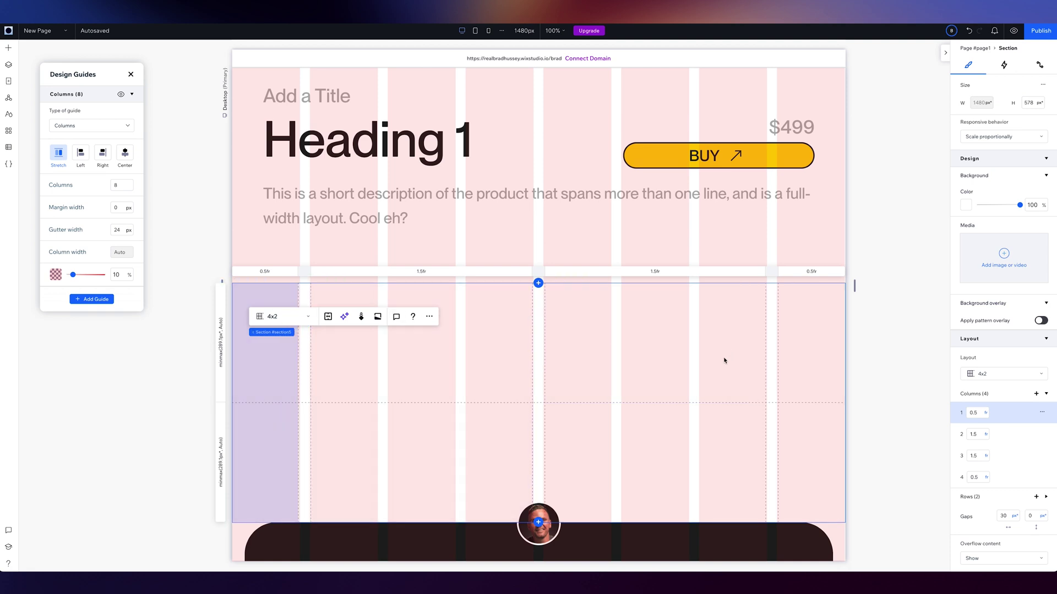
{"action": "scroll", "coordinate": [676, 363], "scroll_direction": "down", "scroll_amount": 1}
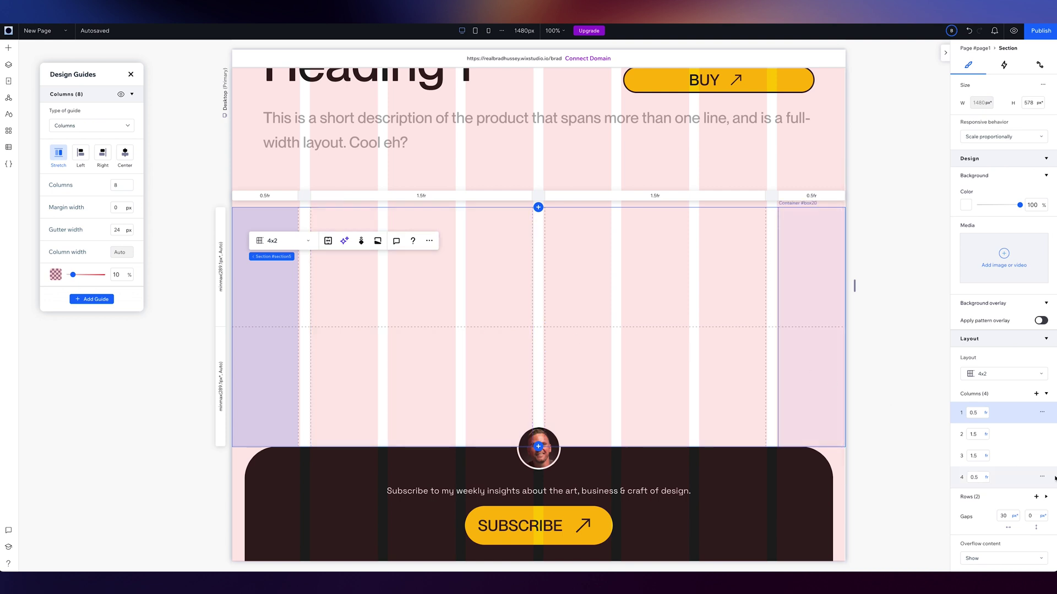
{"action": "key", "text": "ctrl+z"}
Set the content section's responsive behavior to Fit to screen.
{"action": "left_click", "coordinate": [289, 220]}
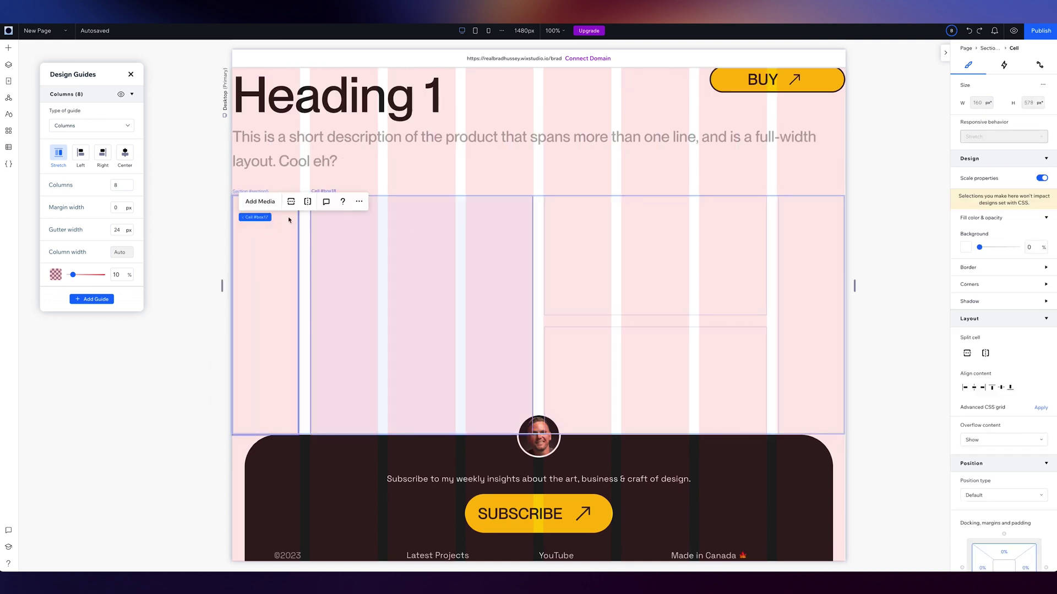
{"action": "left_click", "coordinate": [250, 217]}
{"action": "left_click", "coordinate": [1003, 137]}
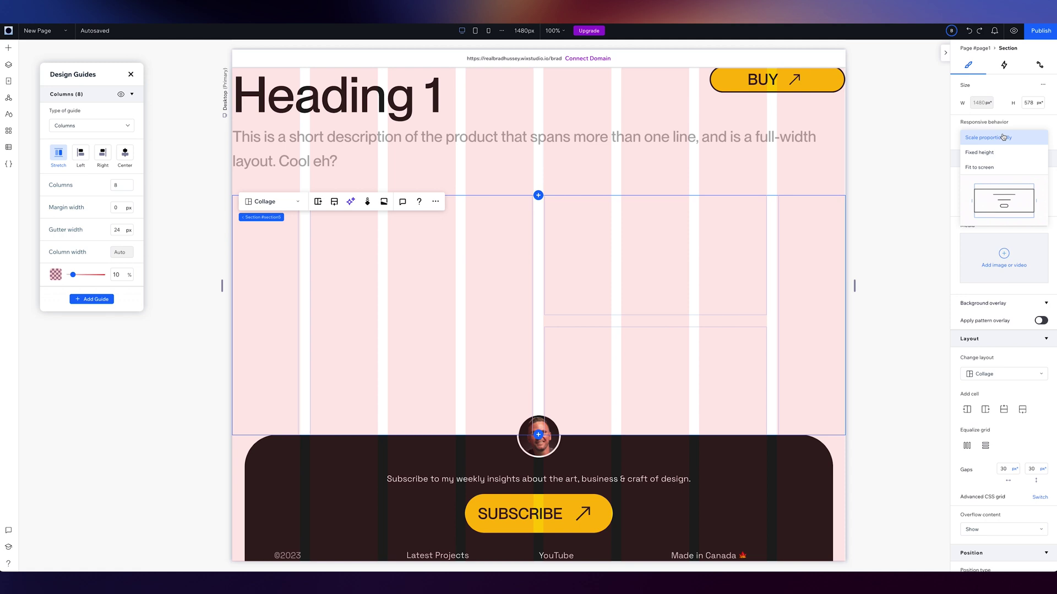
{"action": "left_click", "coordinate": [991, 167]}
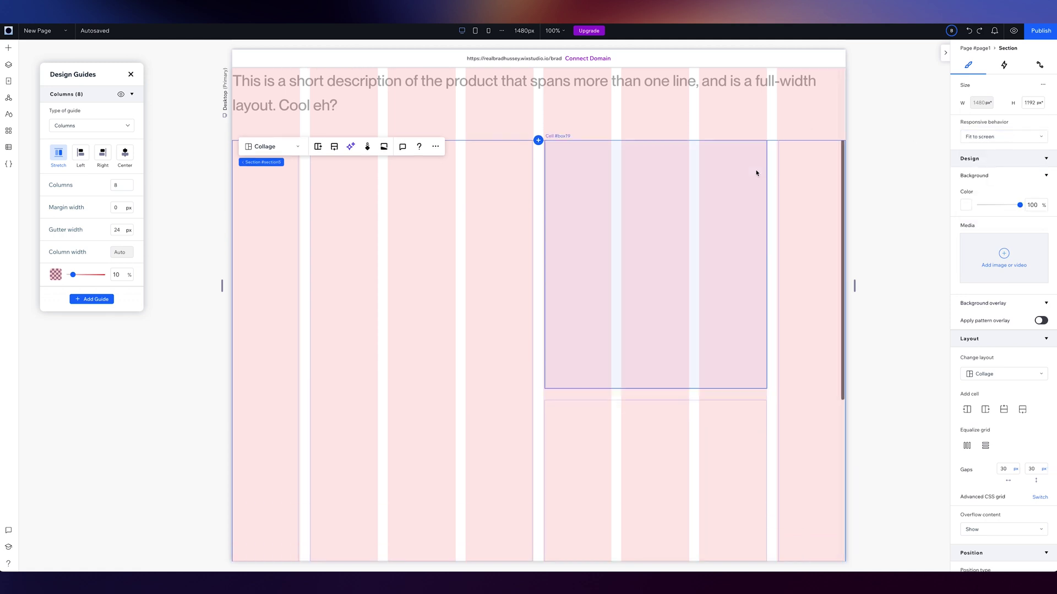
{"action": "scroll", "coordinate": [738, 299], "scroll_direction": "down", "scroll_amount": 2}
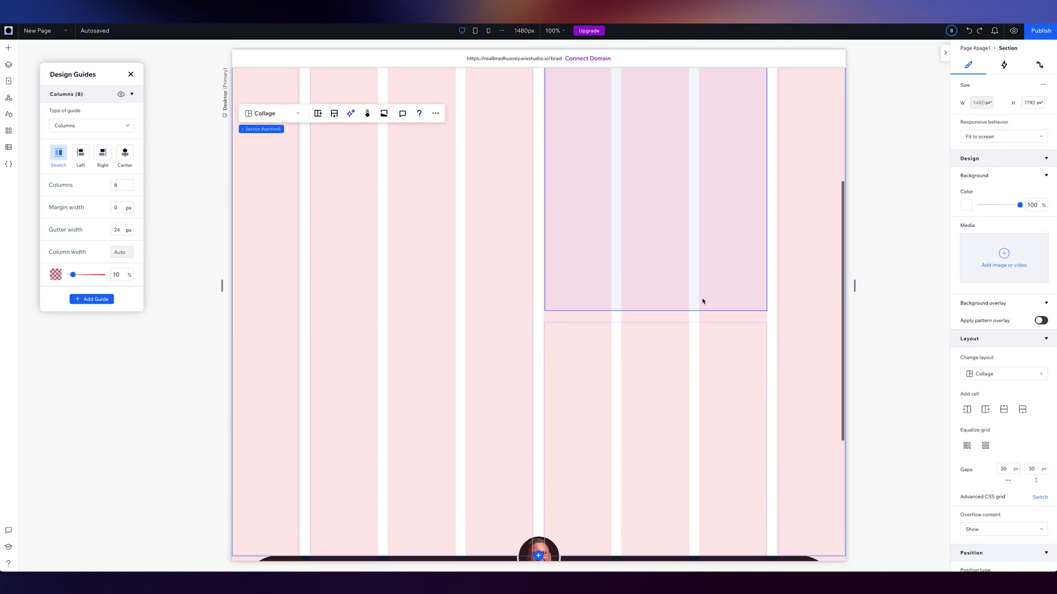
{"action": "mouse_move", "coordinate": [854, 288]}
{"action": "left_mouse_down"}
{"action": "mouse_move", "coordinate": [778, 288]}
{"action": "mouse_move", "coordinate": [855, 288]}
{"action": "left_mouse_up"}
{"action": "scroll", "coordinate": [439, 278], "scroll_direction": "up", "scroll_amount": 2}
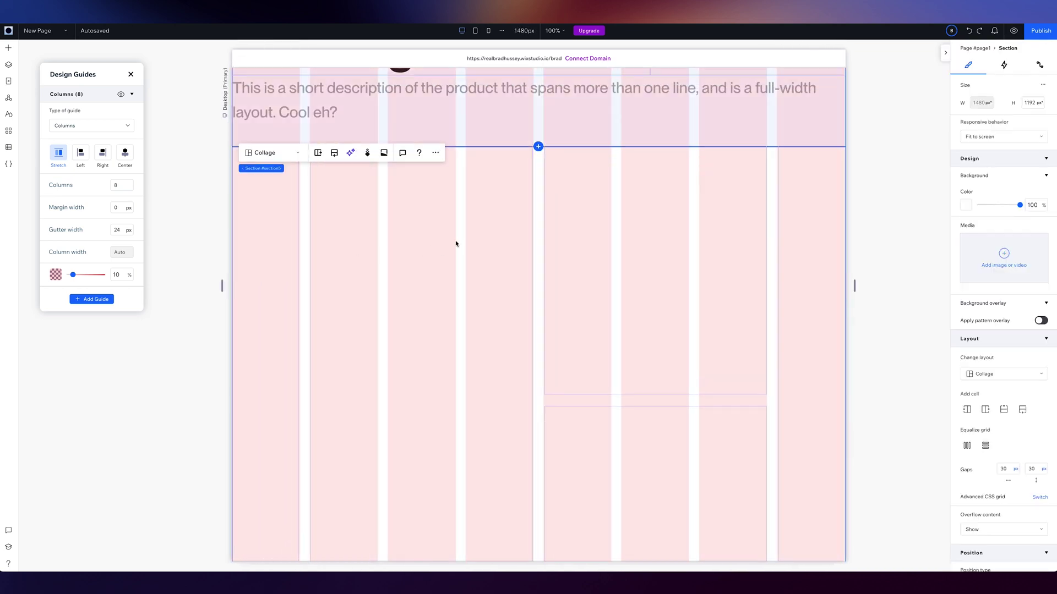
Fill the upper of the two stacked cells with the black-and-white portrait photo from the site files.
{"action": "left_click", "coordinate": [629, 253]}
{"action": "left_click", "coordinate": [645, 230]}
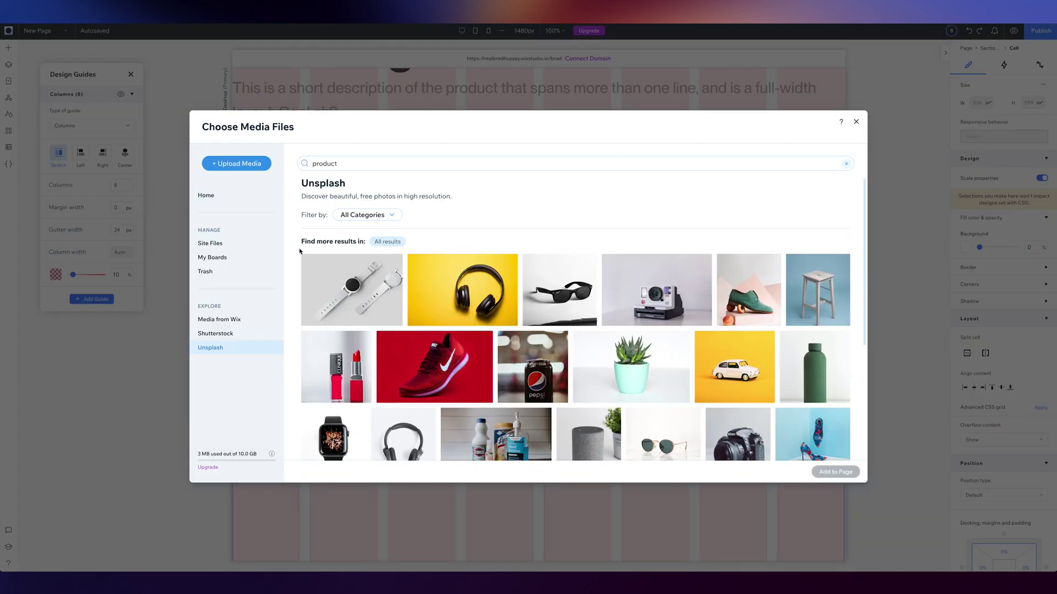
{"action": "left_click", "coordinate": [243, 249]}
{"action": "left_click", "coordinate": [339, 250]}
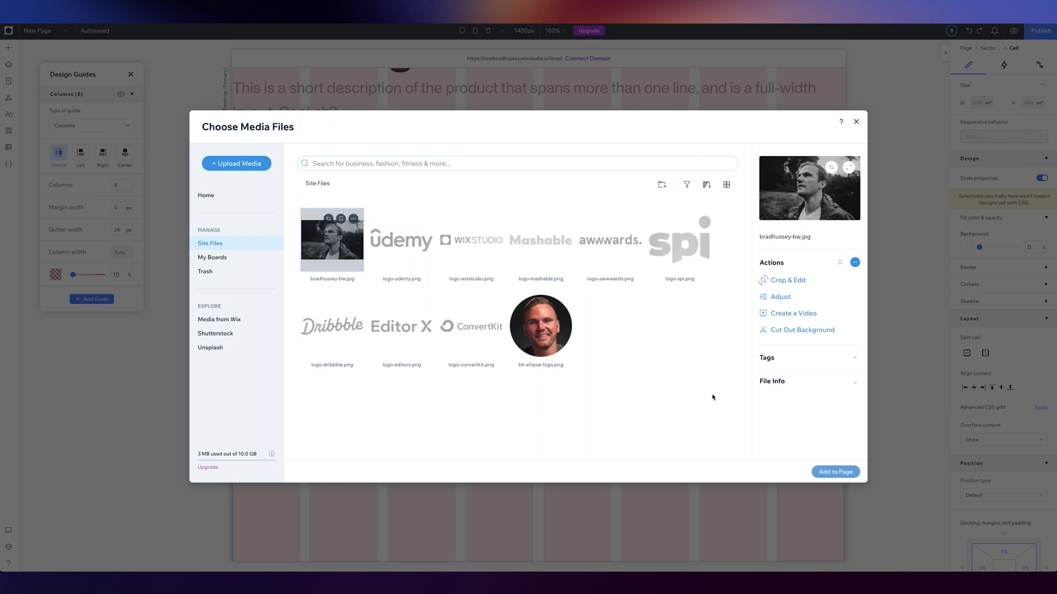
{"action": "key", "text": "Return"}
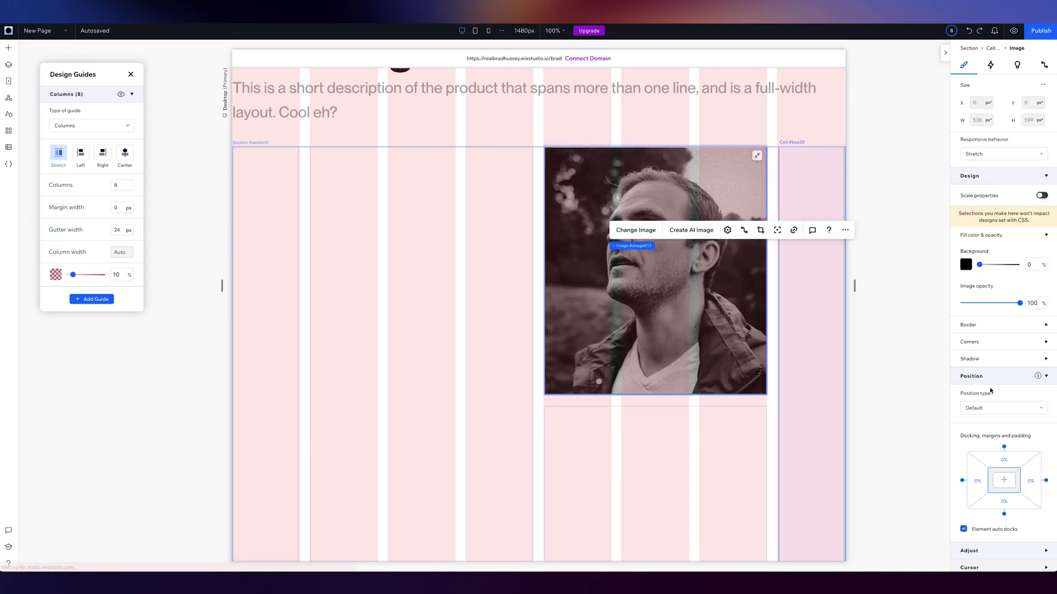
Round all corners of the portrait image with a 40 px radius.
{"action": "left_click", "coordinate": [994, 343]}
{"action": "left_click", "coordinate": [969, 369]}
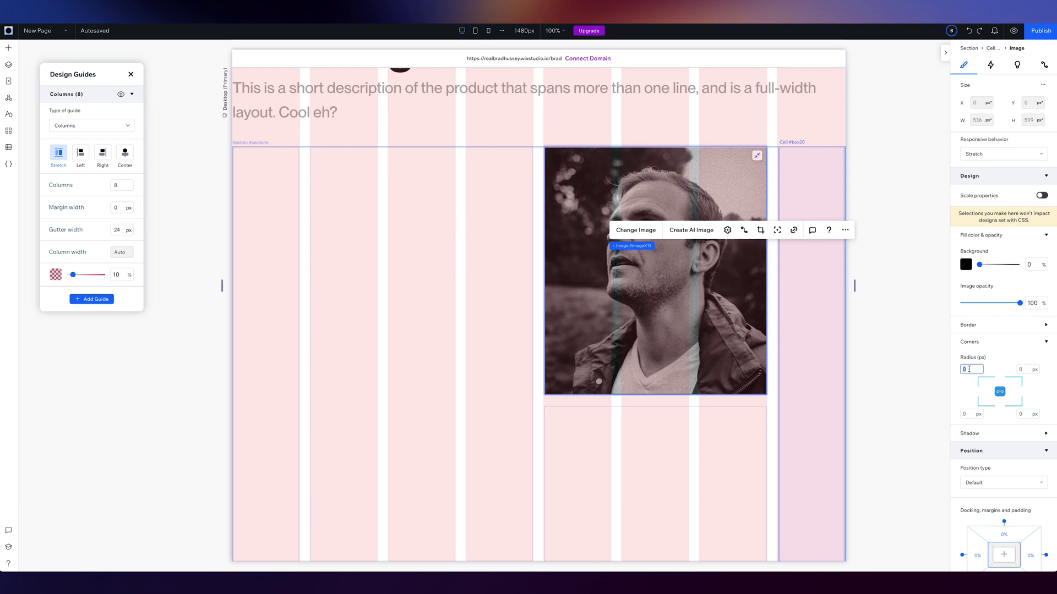
{"action": "type", "text": "40"}
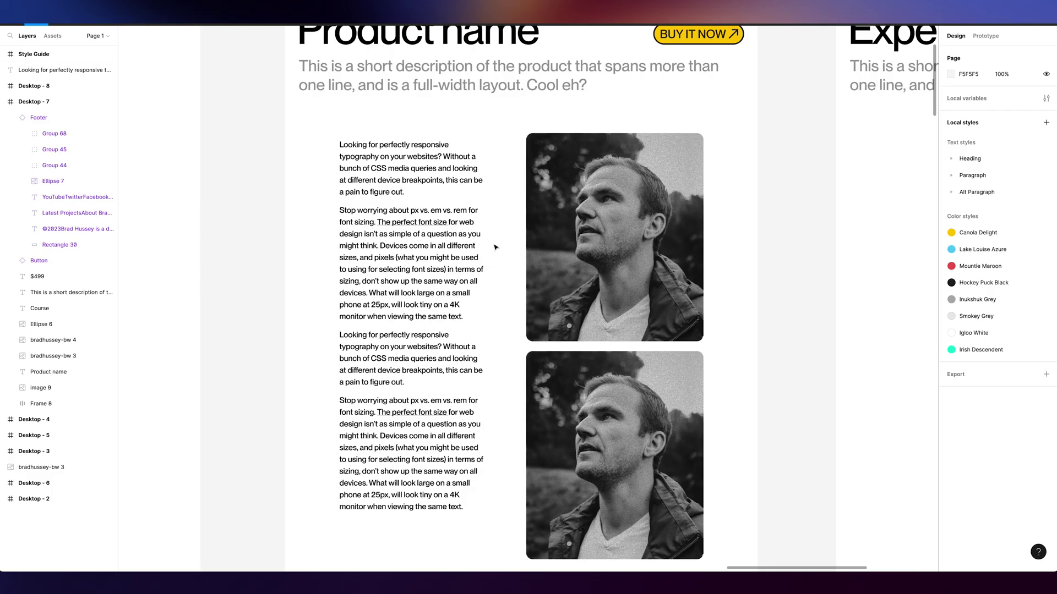
Replace the placeholder paragraph in the section's second cell with the body text copied from the Figma design.
{"action": "double_click", "coordinate": [421, 258]}
{"action": "left_click", "coordinate": [422, 257]}
{"action": "key", "text": "ctrl+a"}
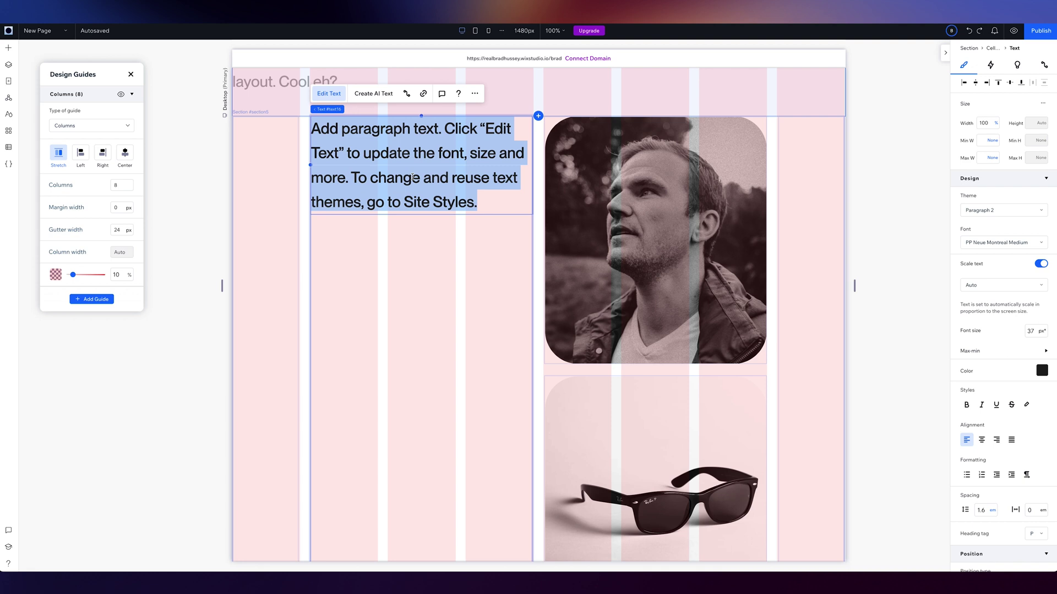
{"action": "key", "text": "ctrl+v"}
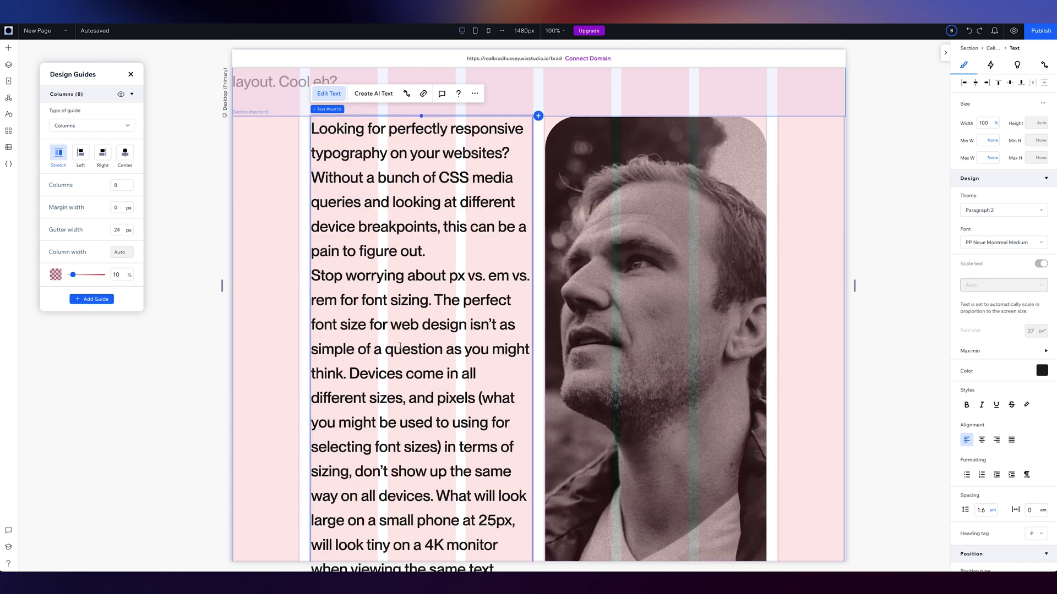
Set the font size of all the body text to 32 px and its maximum size to 32.
{"action": "key", "text": "ctrl+a"}
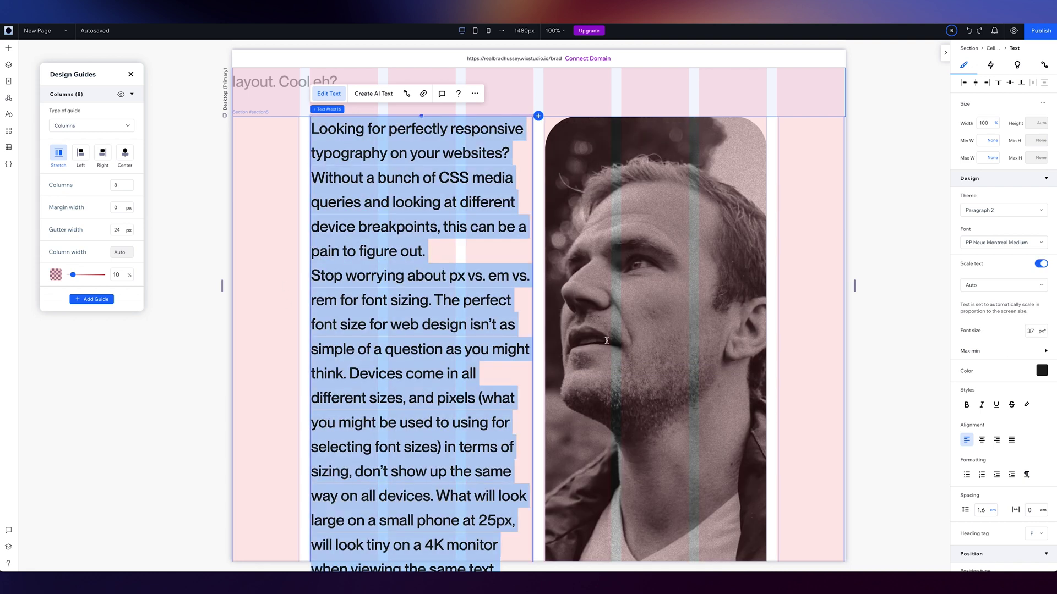
{"action": "left_click", "coordinate": [1036, 333]}
{"action": "type", "text": "32"}
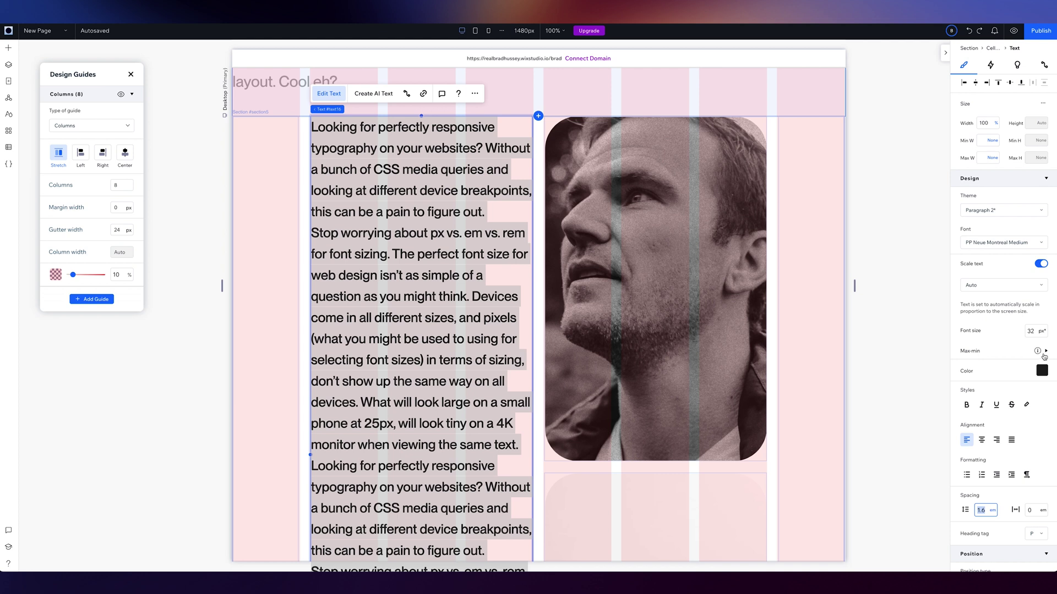
{"action": "left_click", "coordinate": [1047, 352]}
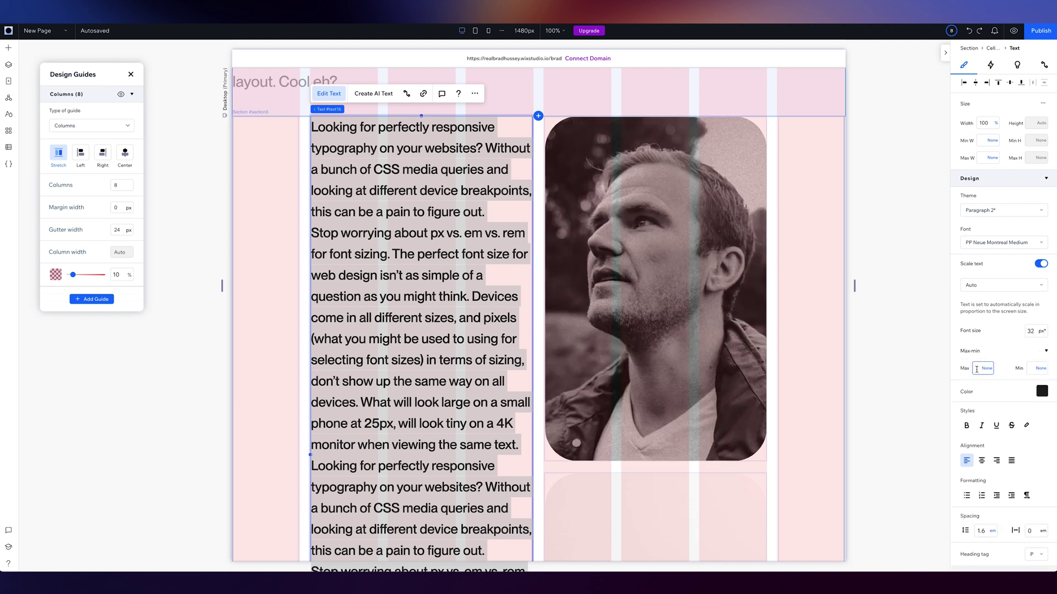
{"action": "type", "text": "32"}
{"action": "key", "text": "Tab"}
{"action": "key", "text": "Tab"}
{"action": "left_click", "coordinate": [899, 275]}
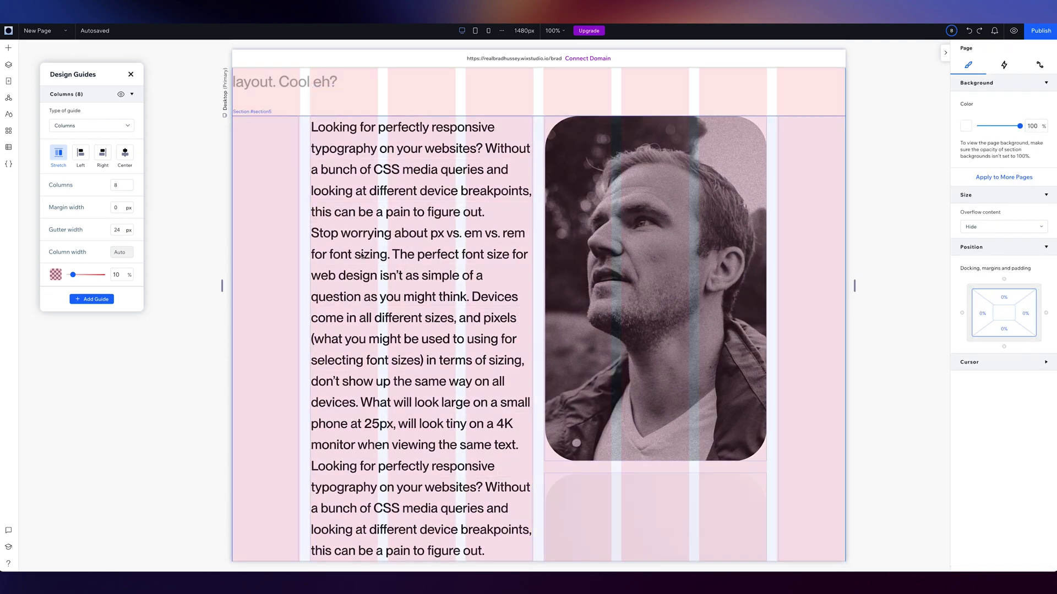
Examine how the page adapts to narrower widths by previewing it at the Tablet, Mobile and Desktop sizes, and return to editing.
{"action": "left_click_drag", "start_coordinate": [222, 286], "coordinate": [295, 293]}
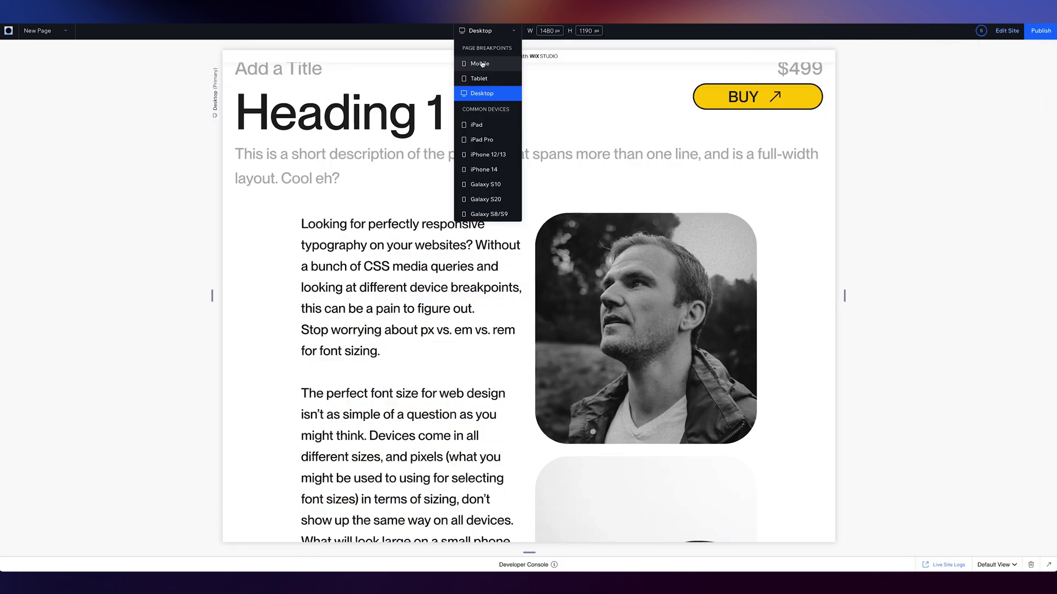
{"action": "left_click", "coordinate": [485, 94]}
{"action": "scroll", "coordinate": [599, 279], "scroll_direction": "down", "scroll_amount": 3}
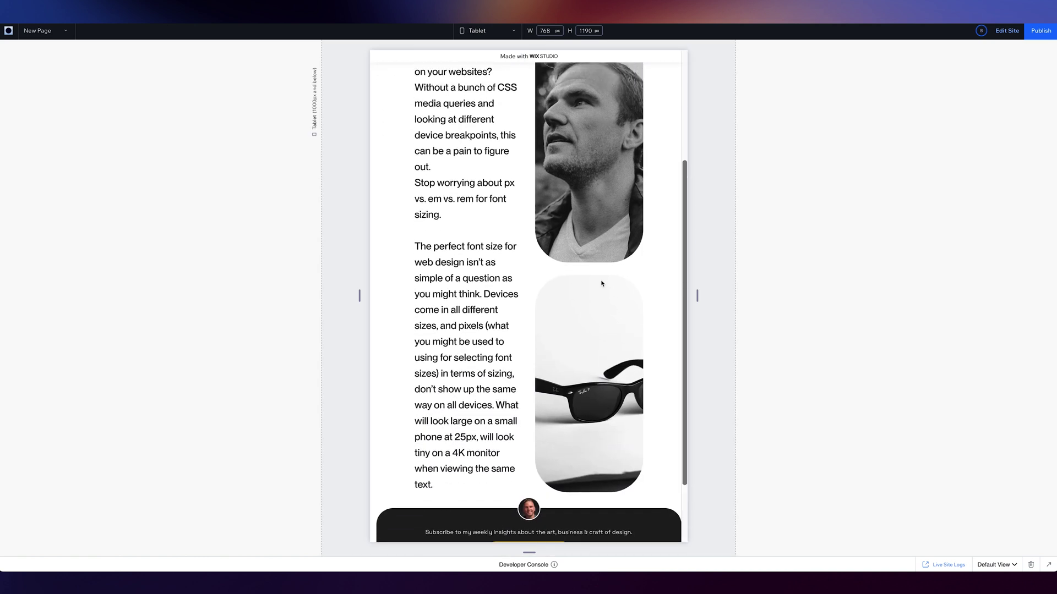
{"action": "scroll", "coordinate": [599, 281], "scroll_direction": "up", "scroll_amount": 2}
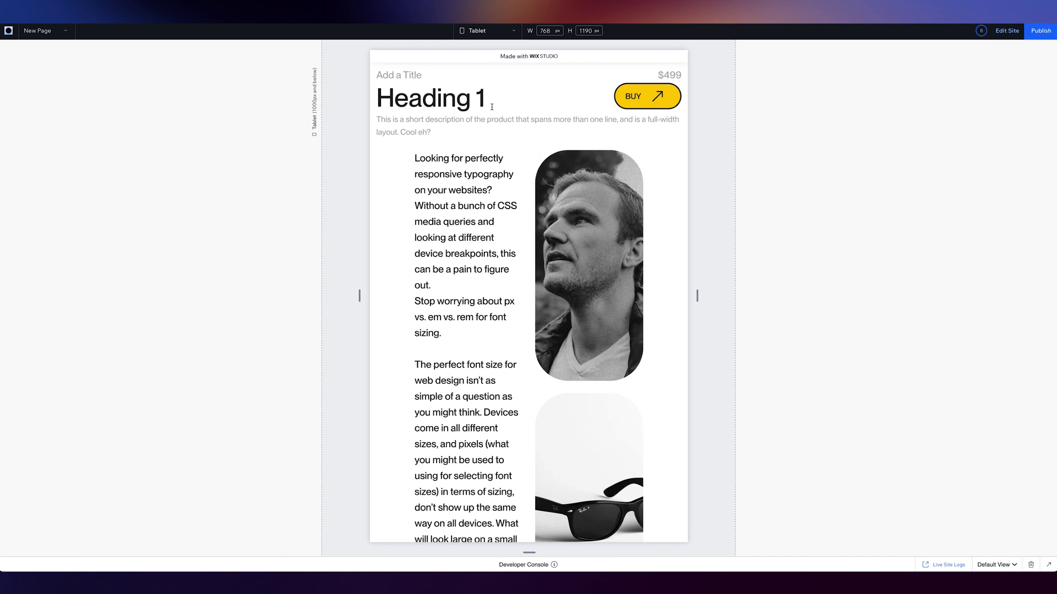
{"action": "left_click", "coordinate": [485, 31]}
{"action": "left_click", "coordinate": [482, 66]}
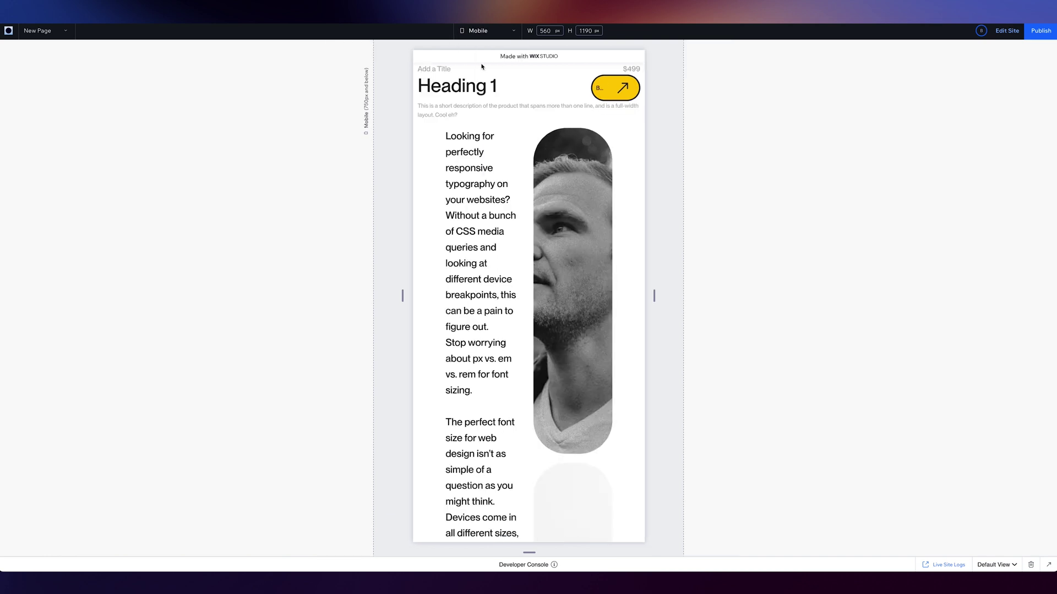
{"action": "left_click", "coordinate": [484, 30]}
{"action": "left_click", "coordinate": [491, 92]}
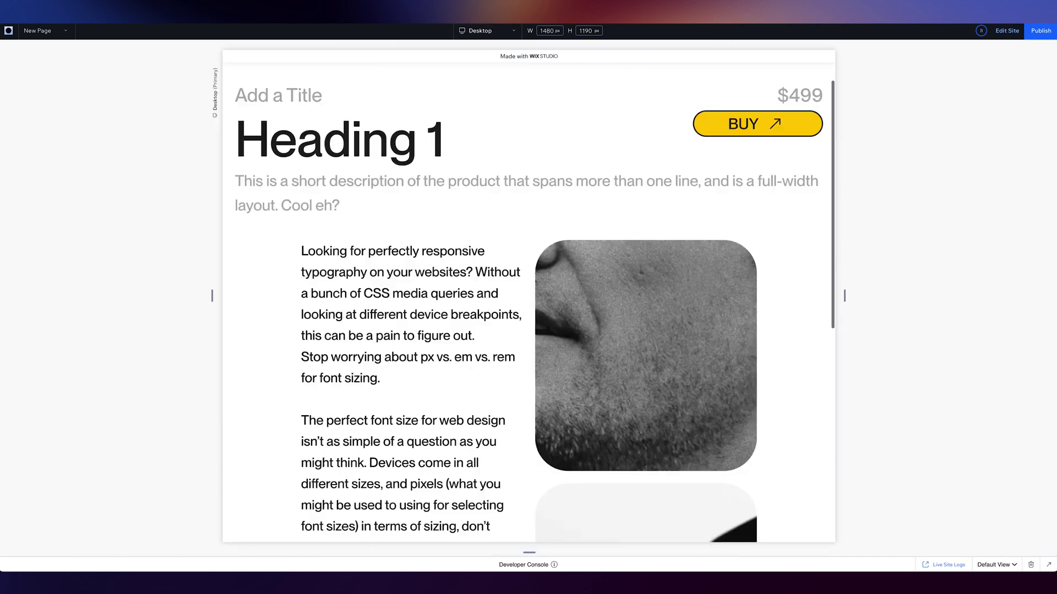
{"action": "left_click", "coordinate": [1007, 31]}
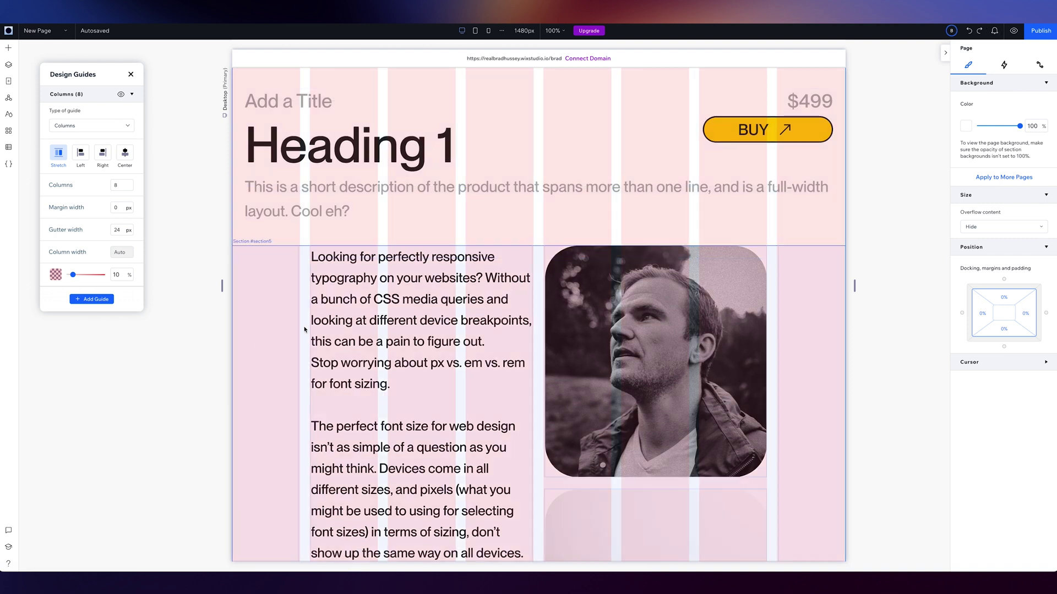
At the Tablet breakpoint, hide the empty outer cells on both sides of the text-and-images section.
{"action": "left_click", "coordinate": [475, 31]}
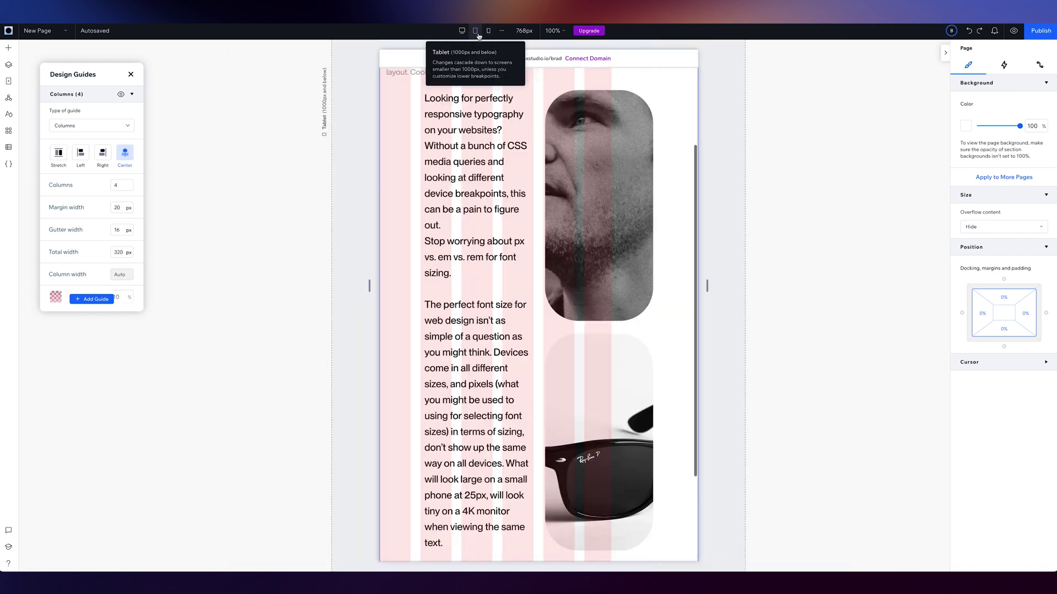
{"action": "left_click", "coordinate": [392, 231]}
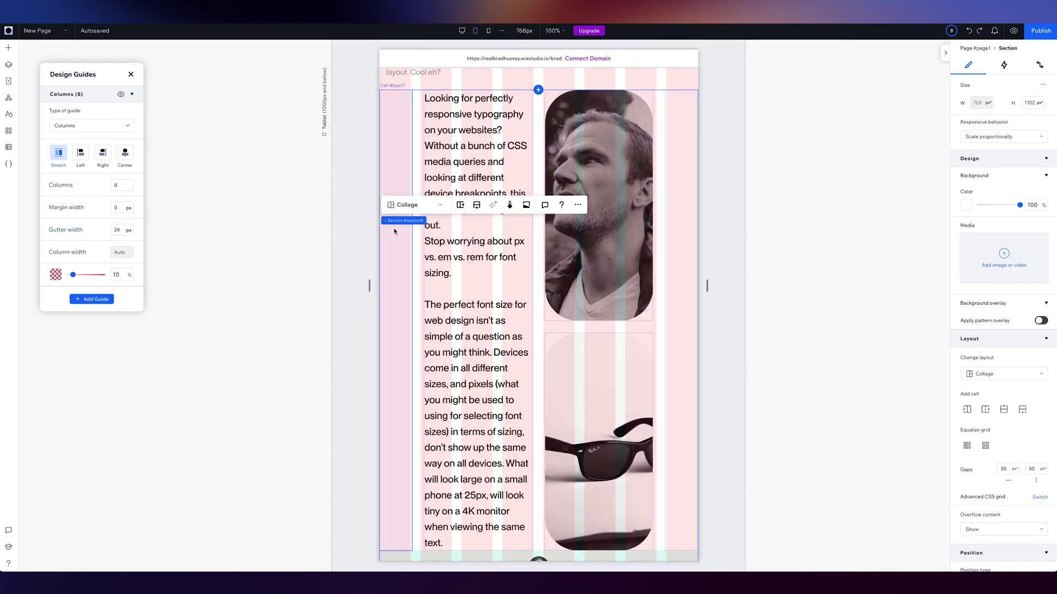
{"action": "right_click", "coordinate": [400, 274]}
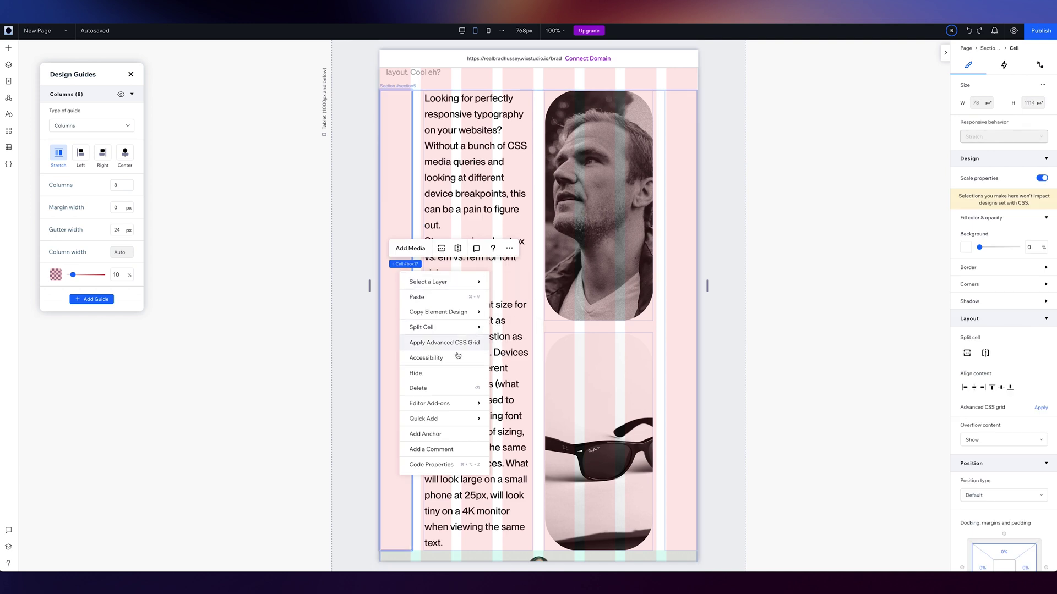
{"action": "left_click", "coordinate": [688, 158]}
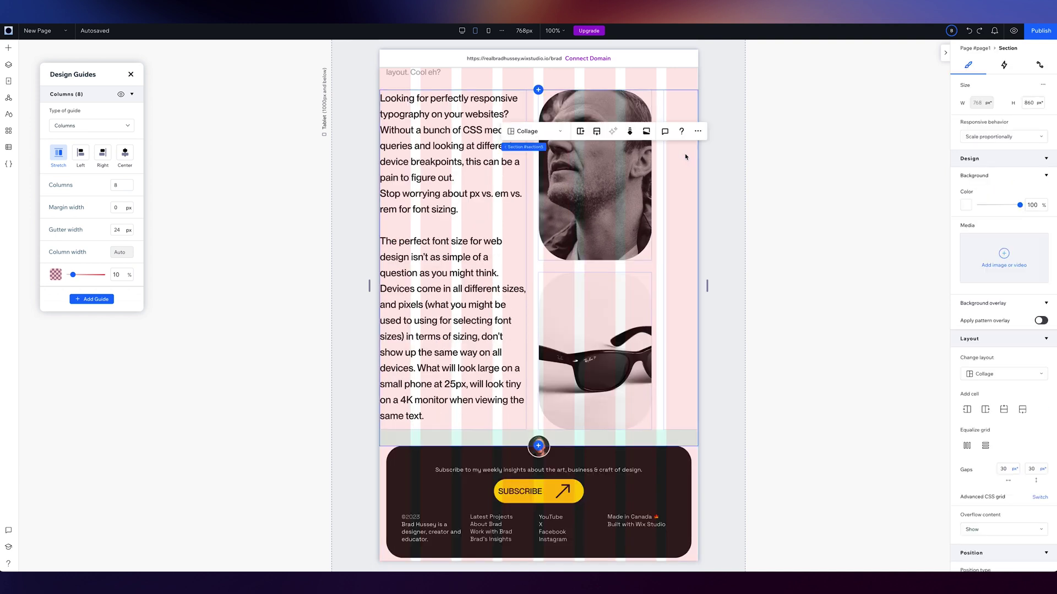
{"action": "right_click", "coordinate": [683, 156]}
{"action": "mouse_move", "coordinate": [725, 311]}
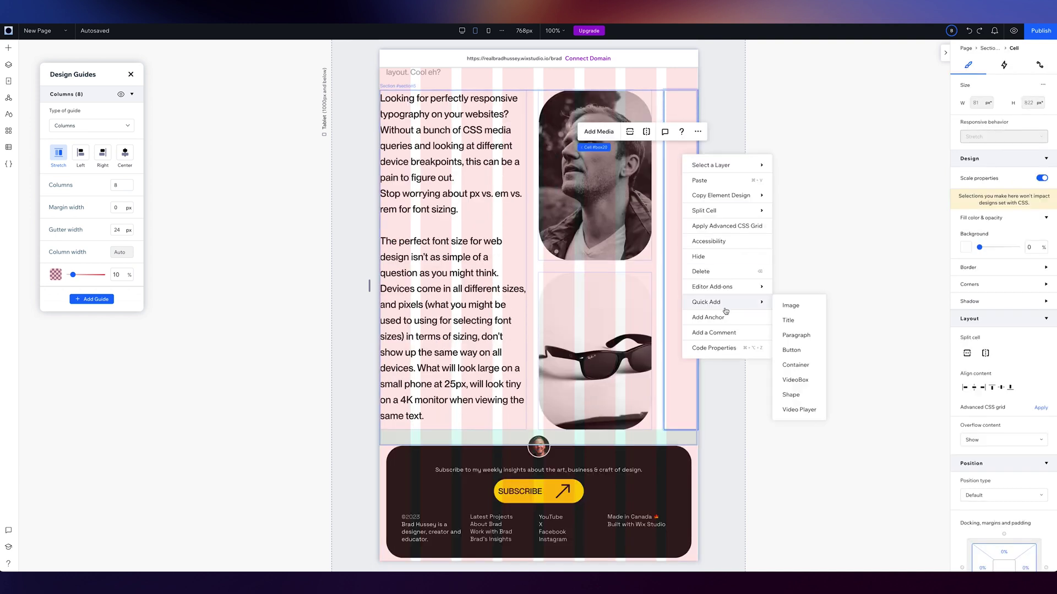
{"action": "left_click", "coordinate": [719, 258]}
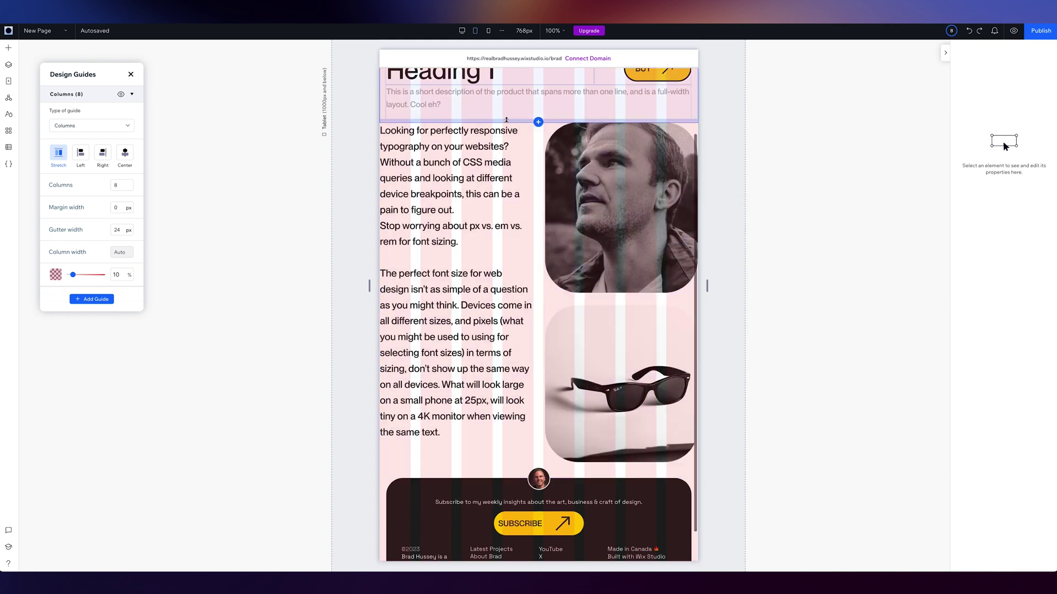
Set the left and right padding of the text-and-images section to 2% at the Tablet breakpoint.
{"action": "left_click", "coordinate": [399, 130]}
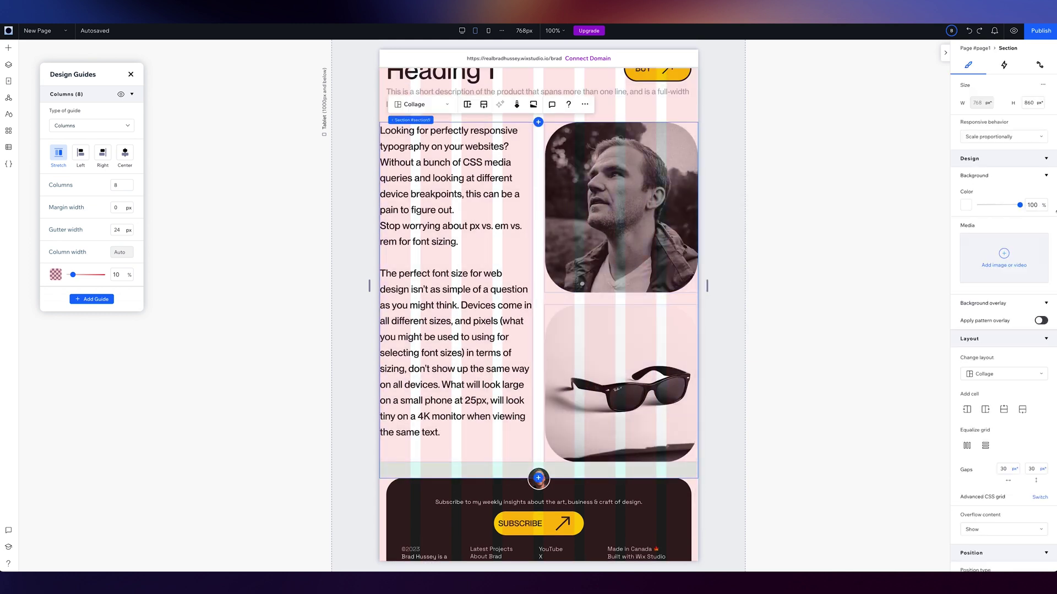
{"action": "scroll", "coordinate": [995, 495], "scroll_direction": "down", "scroll_amount": 5}
{"action": "left_click", "coordinate": [995, 505]}
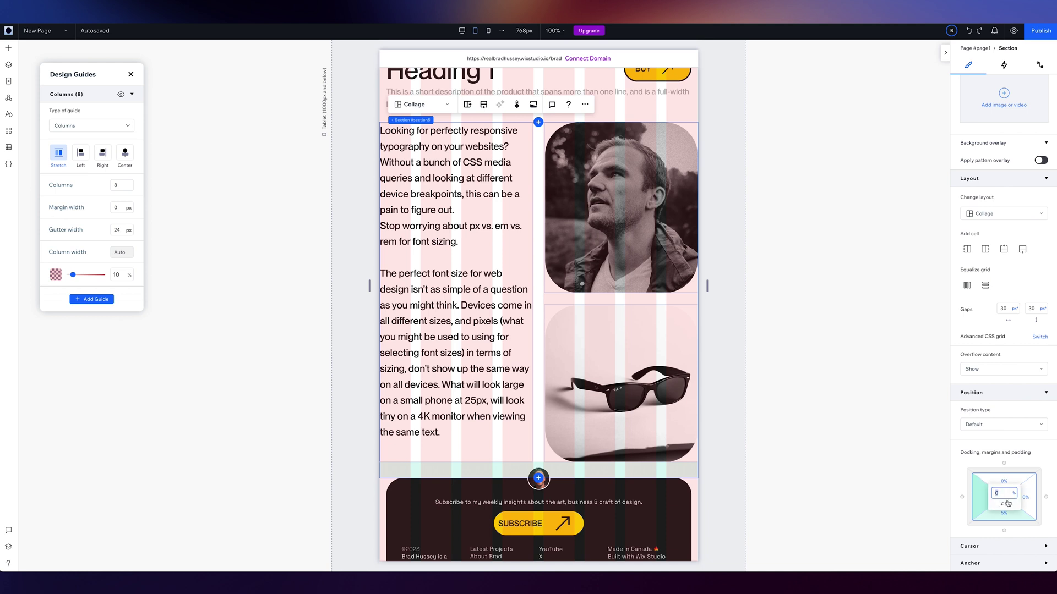
{"action": "type", "text": "2"}
{"action": "key", "text": "Return"}
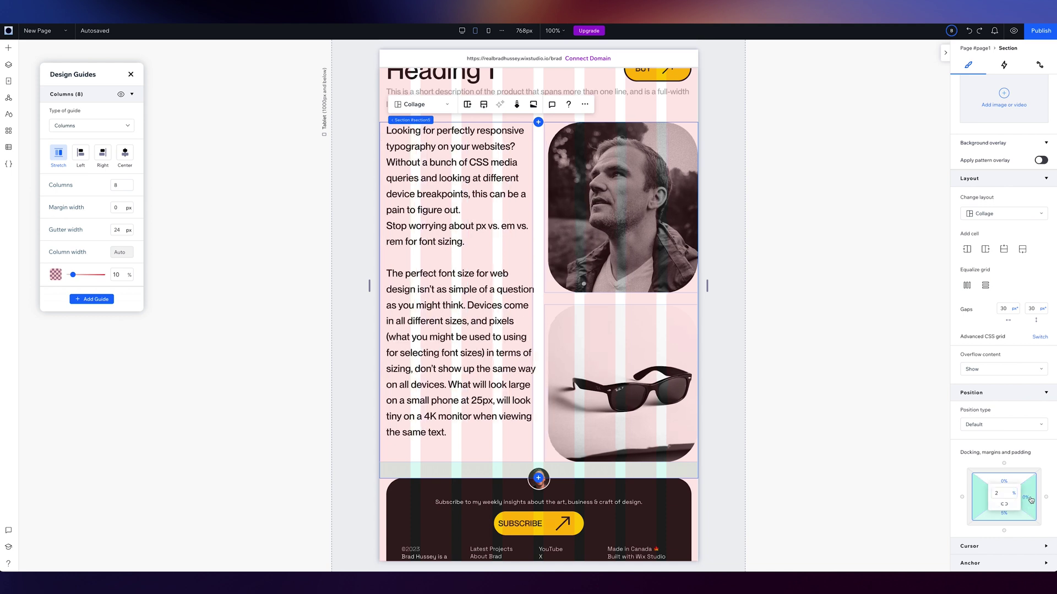
{"action": "key", "text": "Tab"}
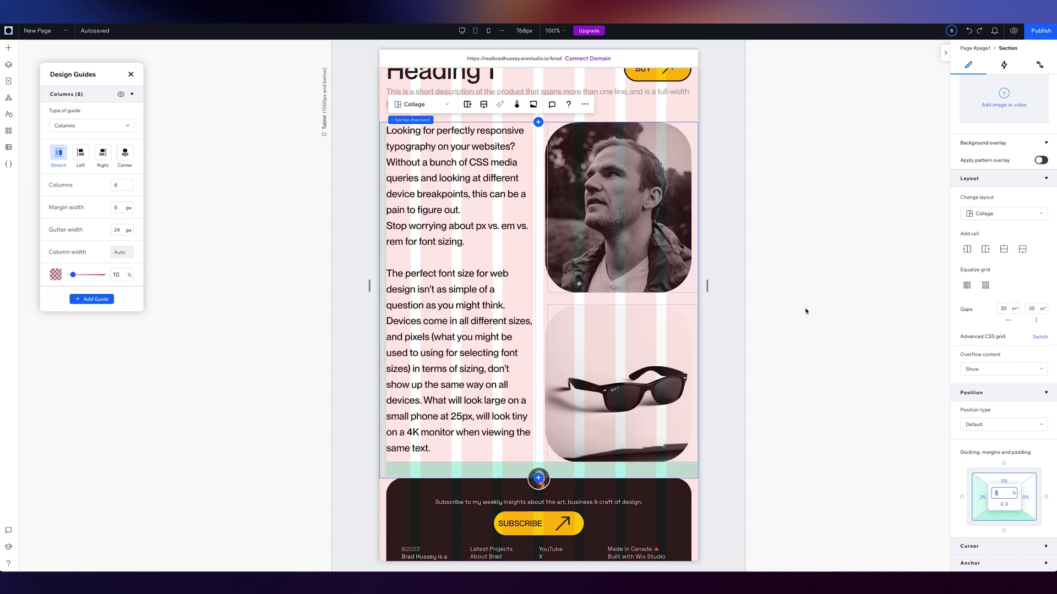
Preview the page at the Tablet size and at different canvas widths to check the section's layout, and return to editing.
{"action": "left_click", "coordinate": [1015, 31]}
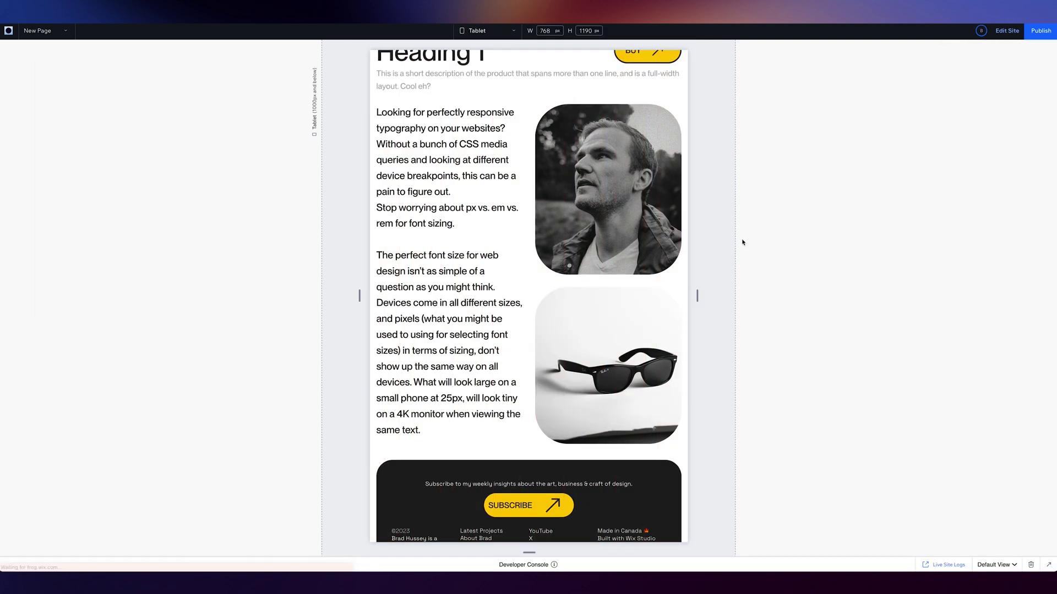
{"action": "scroll", "coordinate": [598, 221], "scroll_direction": "up", "scroll_amount": 3}
{"action": "left_click", "coordinate": [492, 33]}
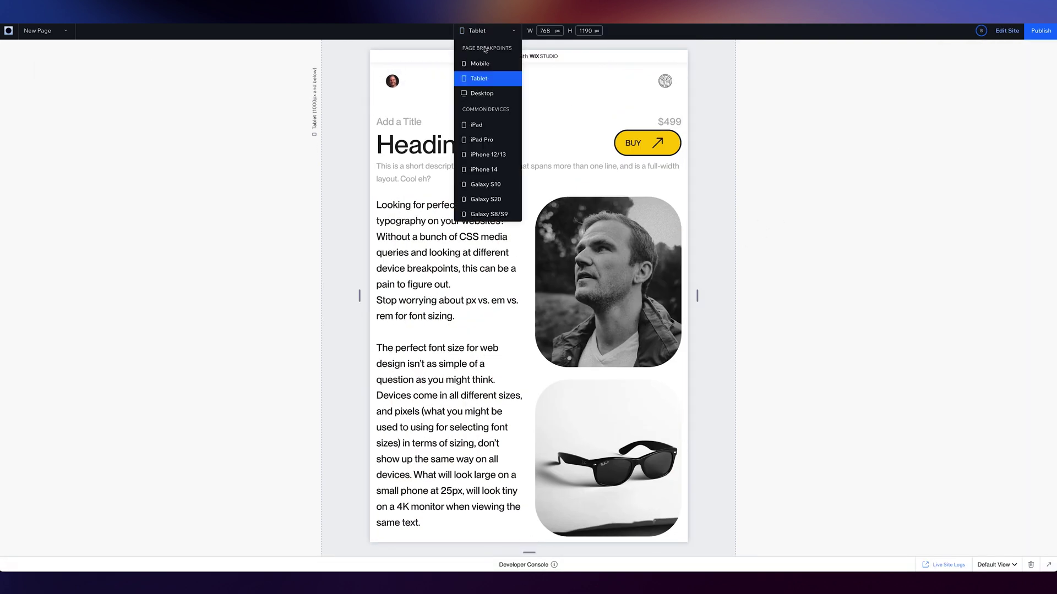
{"action": "left_click", "coordinate": [484, 49]}
{"action": "left_click_drag", "start_coordinate": [228, 307], "coordinate": [380, 308]}
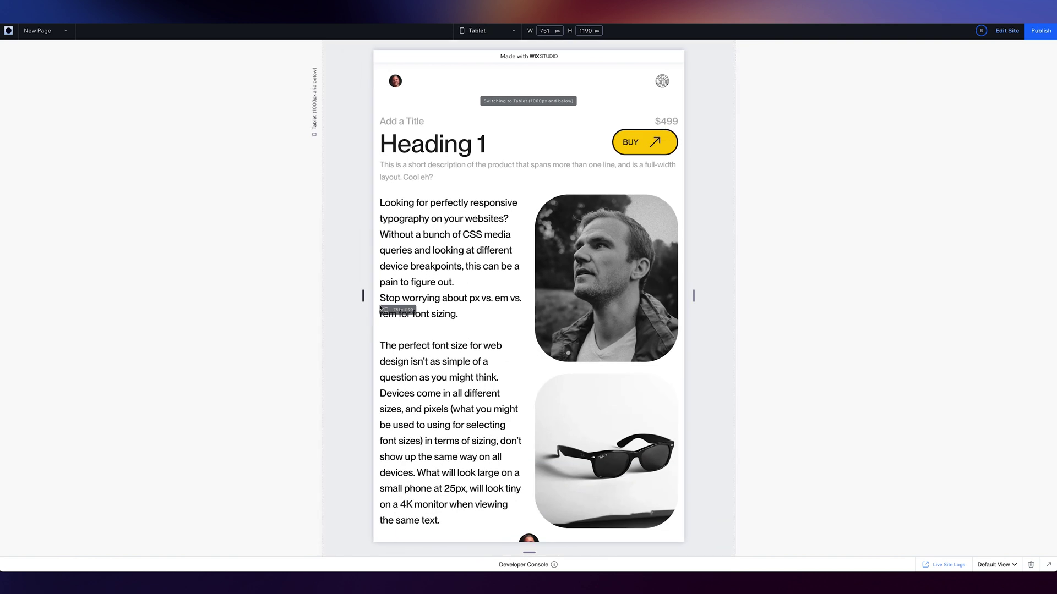
{"action": "left_click", "coordinate": [504, 33]}
{"action": "left_click", "coordinate": [496, 61]}
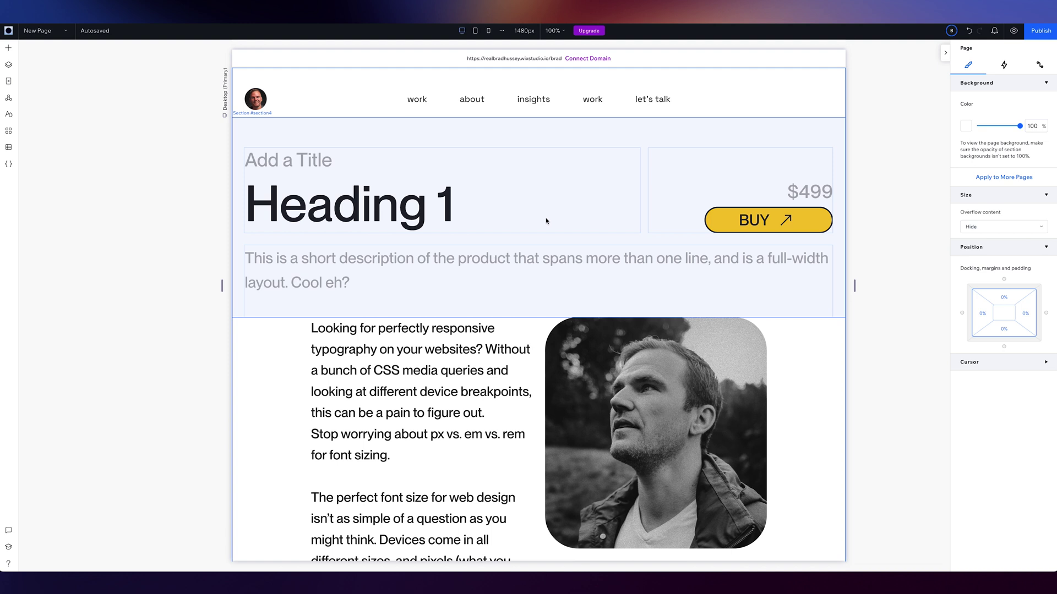
Generate a responsive AI design for the text-and-images section from its desktop layout.
{"action": "scroll", "coordinate": [465, 273], "scroll_direction": "down", "scroll_amount": 2}
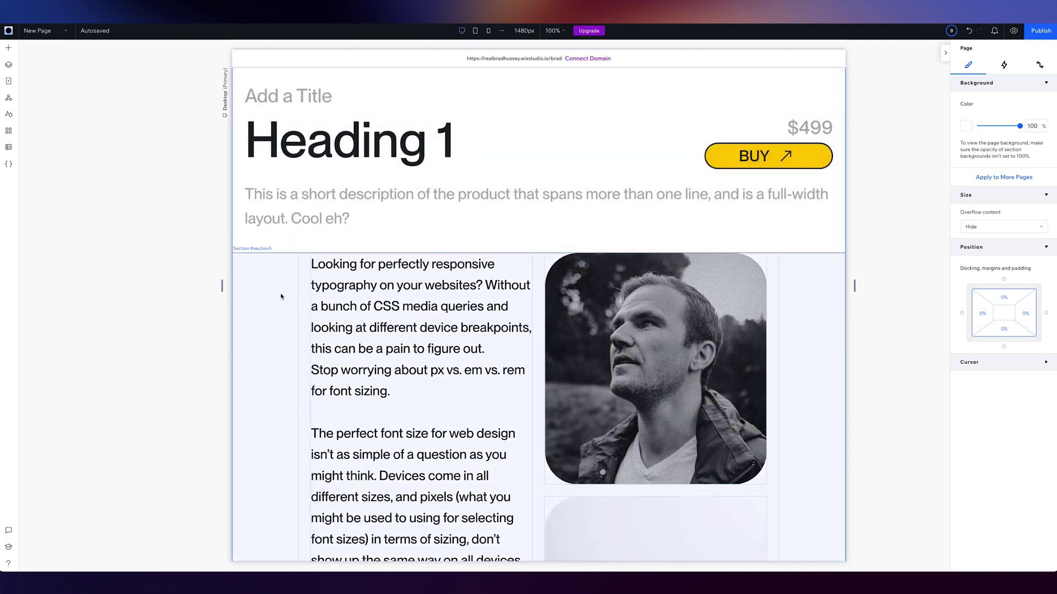
{"action": "left_click", "coordinate": [280, 297]}
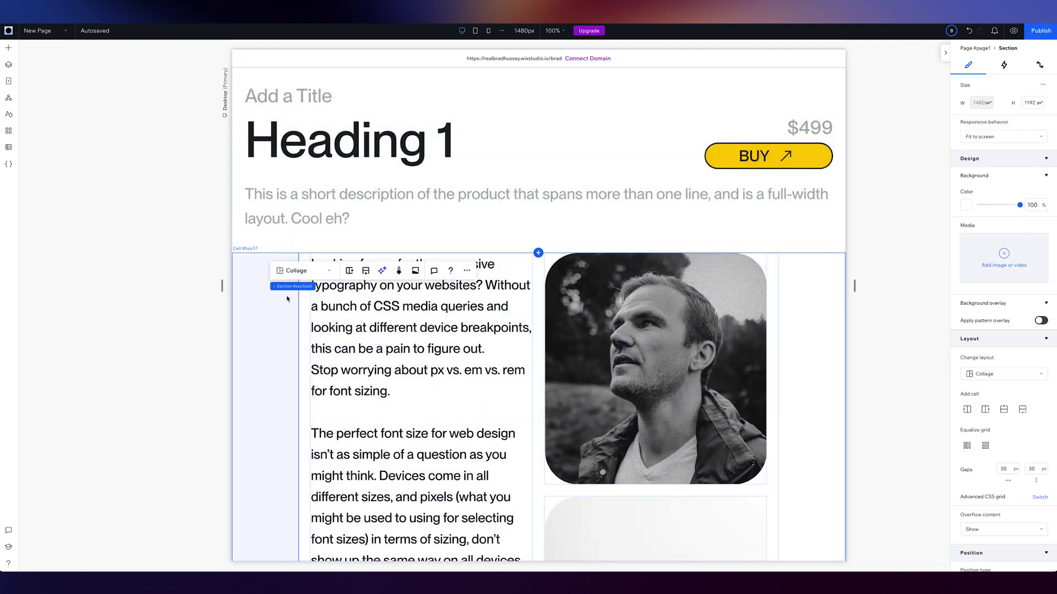
{"action": "left_click", "coordinate": [386, 272]}
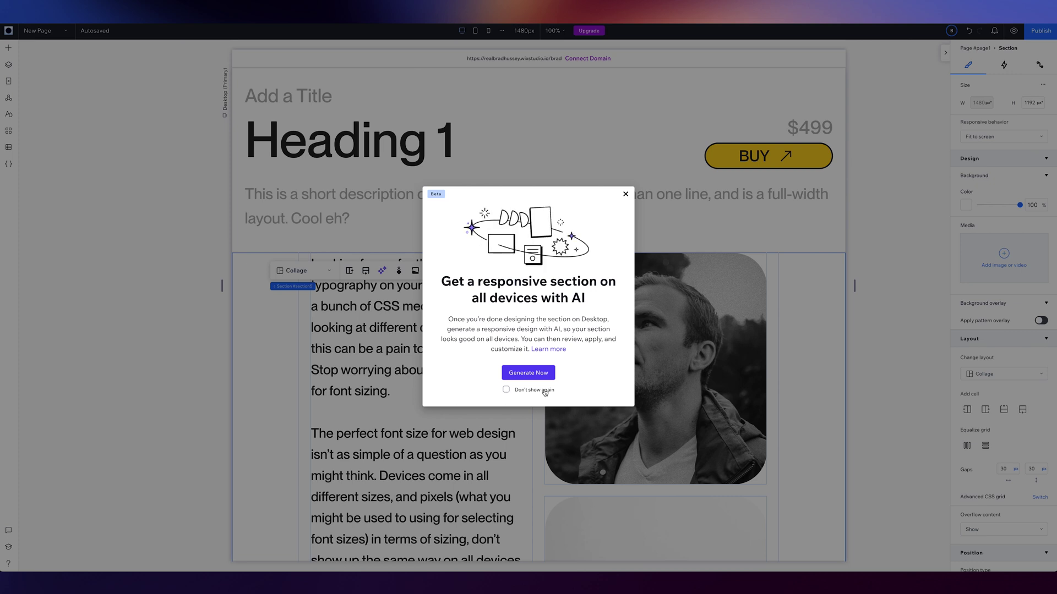
{"action": "left_click", "coordinate": [528, 373]}
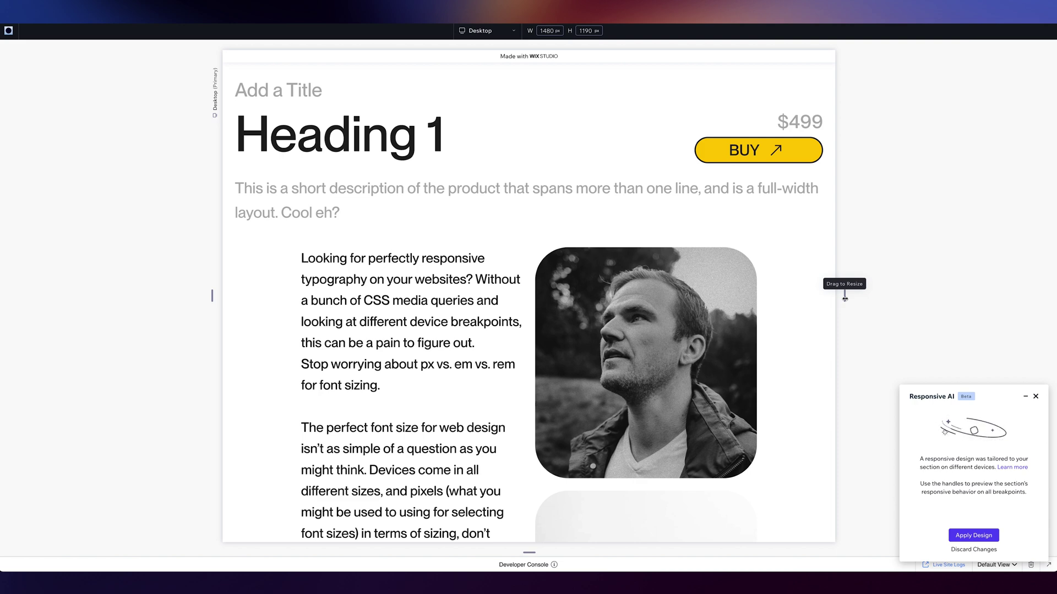
Check the AI-generated section layout at tablet and mobile widths, return to desktop width, and apply the design.
{"action": "left_click_drag", "start_coordinate": [845, 297], "coordinate": [712, 307]}
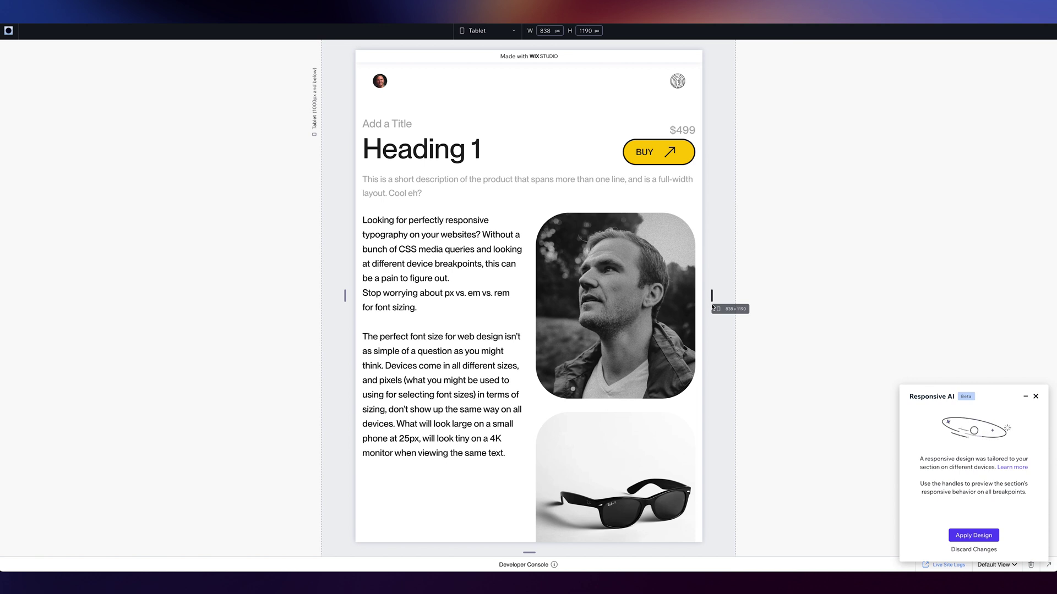
{"action": "left_click_drag", "start_coordinate": [713, 307], "coordinate": [636, 306]}
{"action": "scroll", "coordinate": [584, 293], "scroll_direction": "down", "scroll_amount": 5}
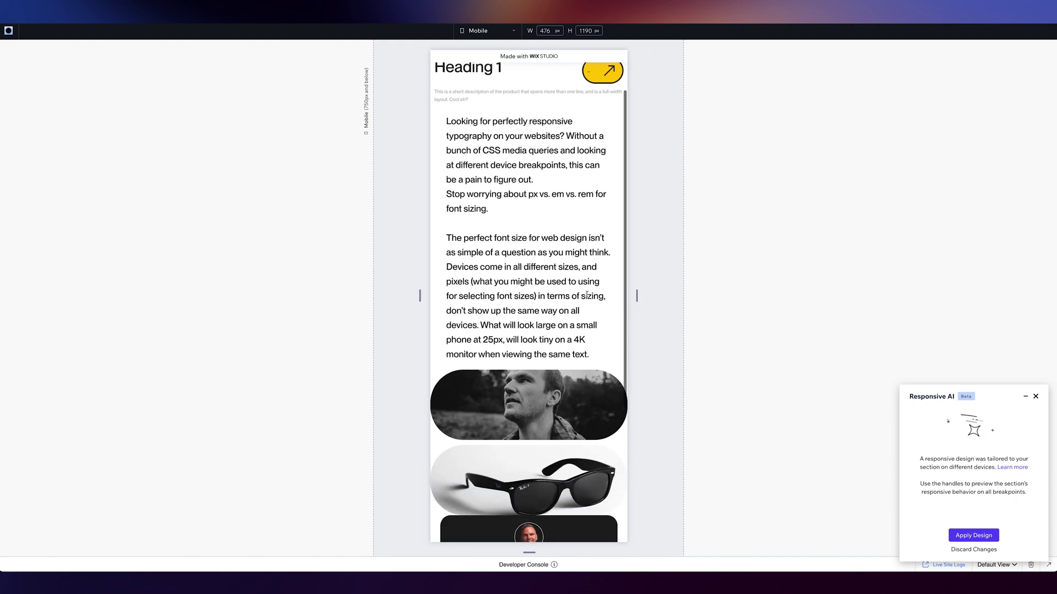
{"action": "scroll", "coordinate": [584, 293], "scroll_direction": "up", "scroll_amount": 5}
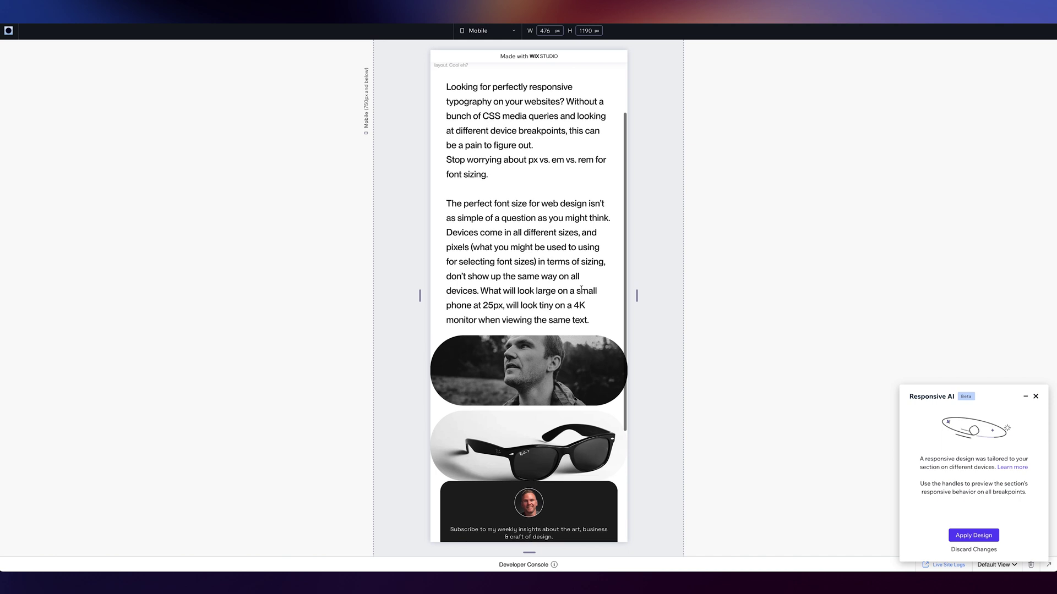
{"action": "scroll", "coordinate": [573, 290], "scroll_direction": "down", "scroll_amount": 1}
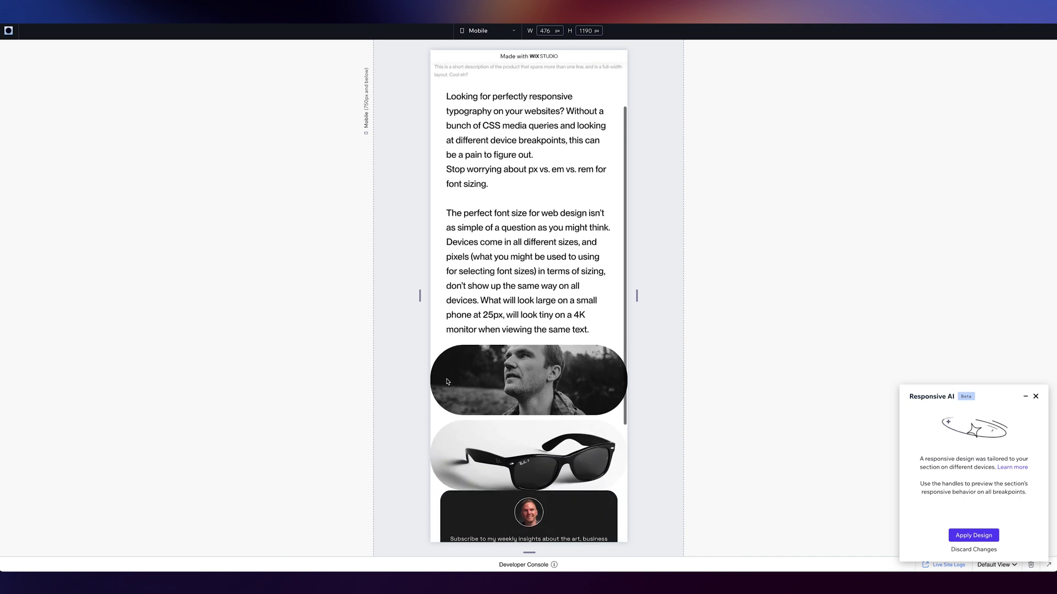
{"action": "scroll", "coordinate": [579, 420], "scroll_direction": "down", "scroll_amount": 3}
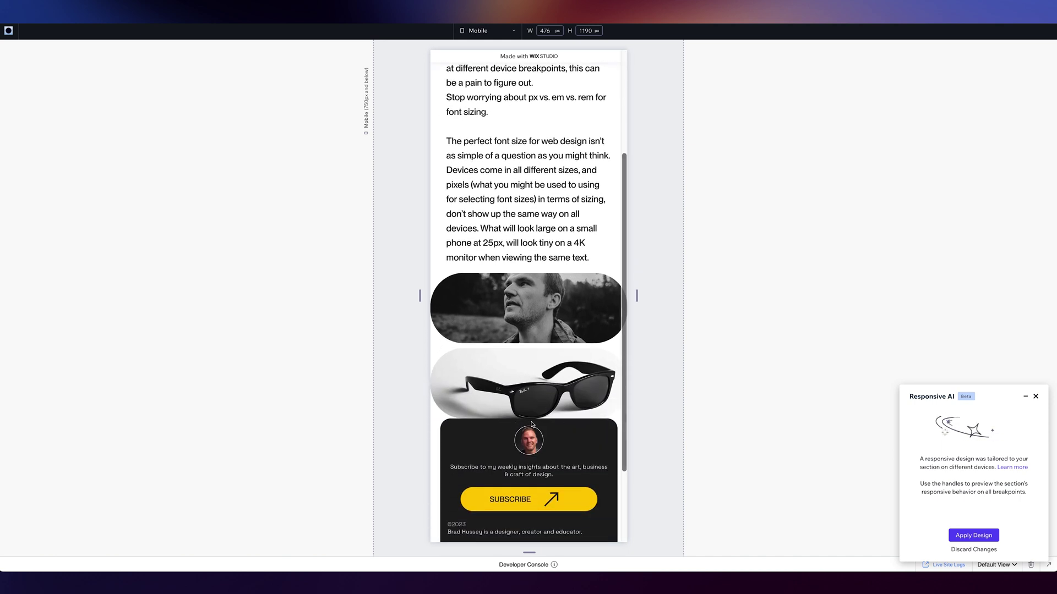
{"action": "scroll", "coordinate": [532, 424], "scroll_direction": "up", "scroll_amount": 5}
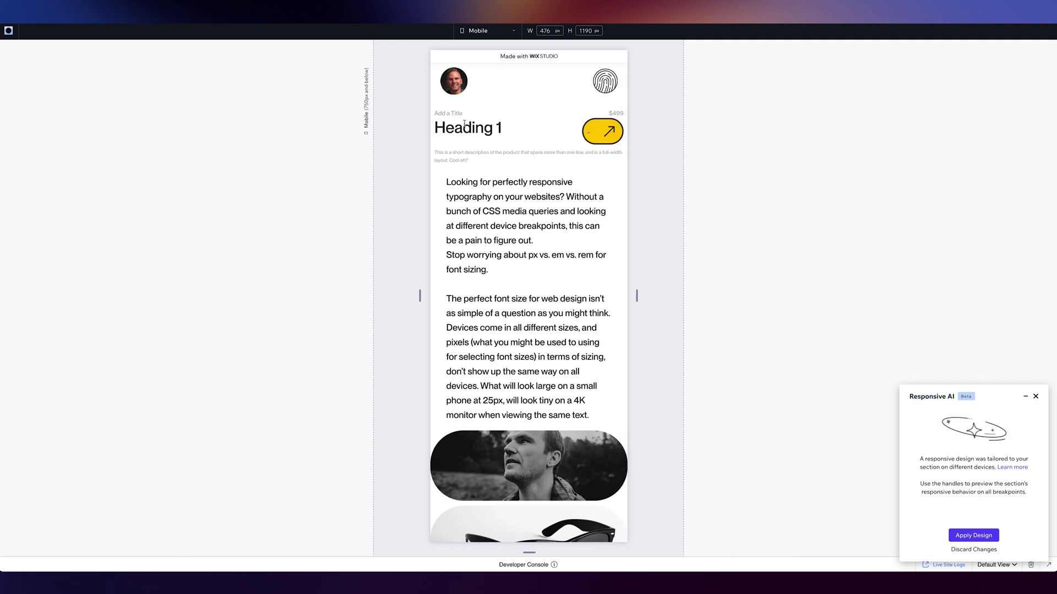
{"action": "left_click_drag", "start_coordinate": [637, 297], "coordinate": [866, 298]}
{"action": "left_click", "coordinate": [974, 535]}
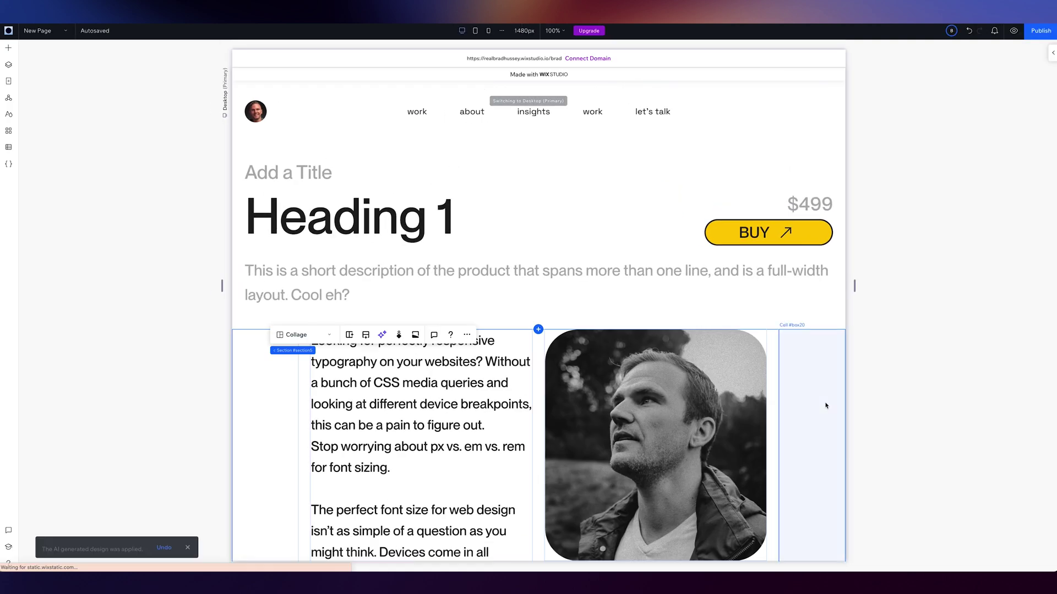
Add left and right padding to the text-and-images section at the Mobile breakpoint so the images are inset from the page edges.
{"action": "left_click", "coordinate": [478, 33]}
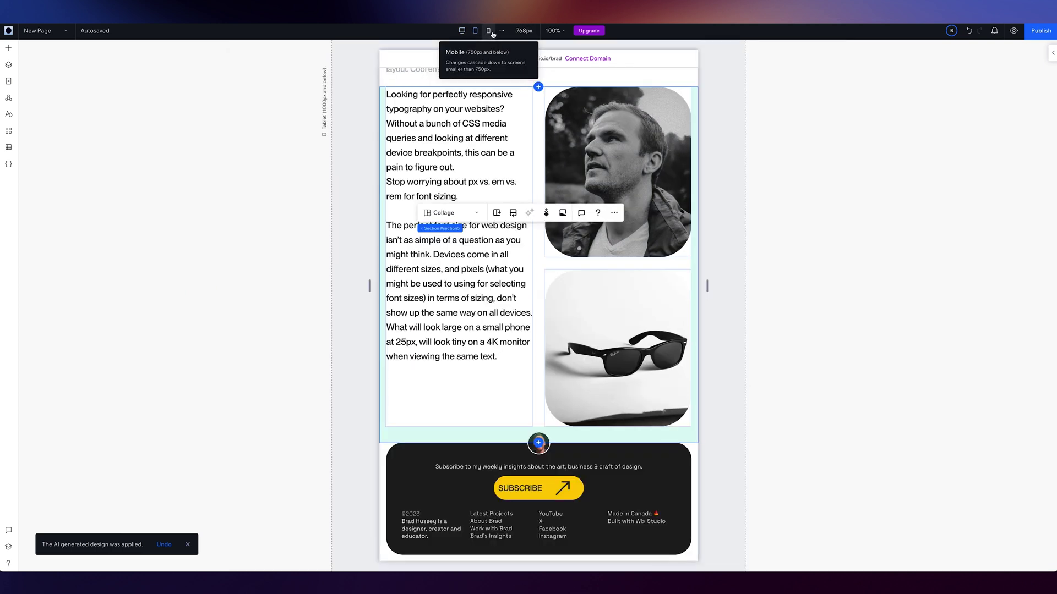
{"action": "left_click", "coordinate": [490, 32]}
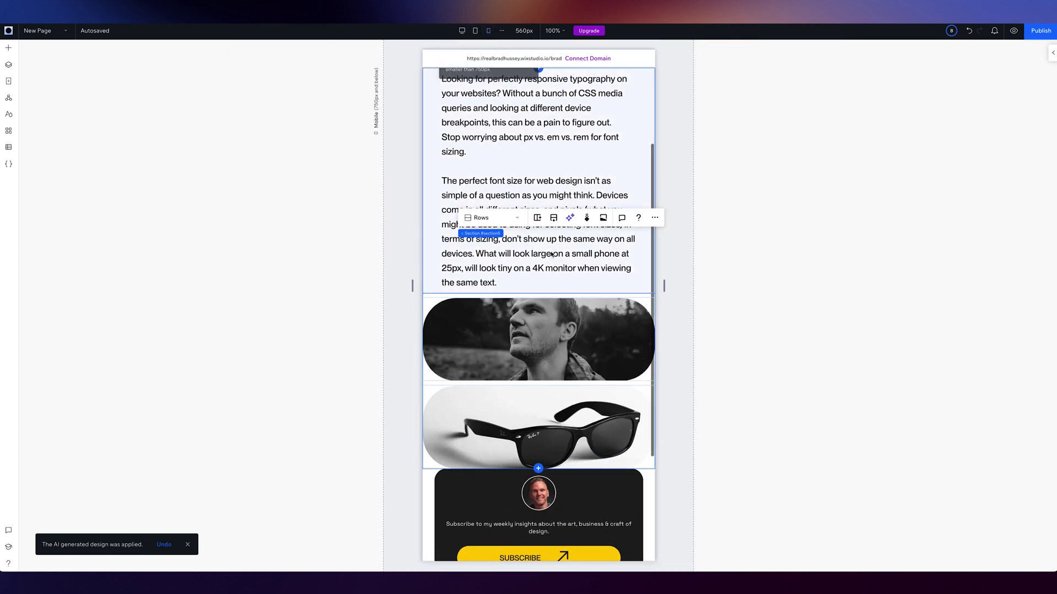
{"action": "left_click", "coordinate": [435, 271]}
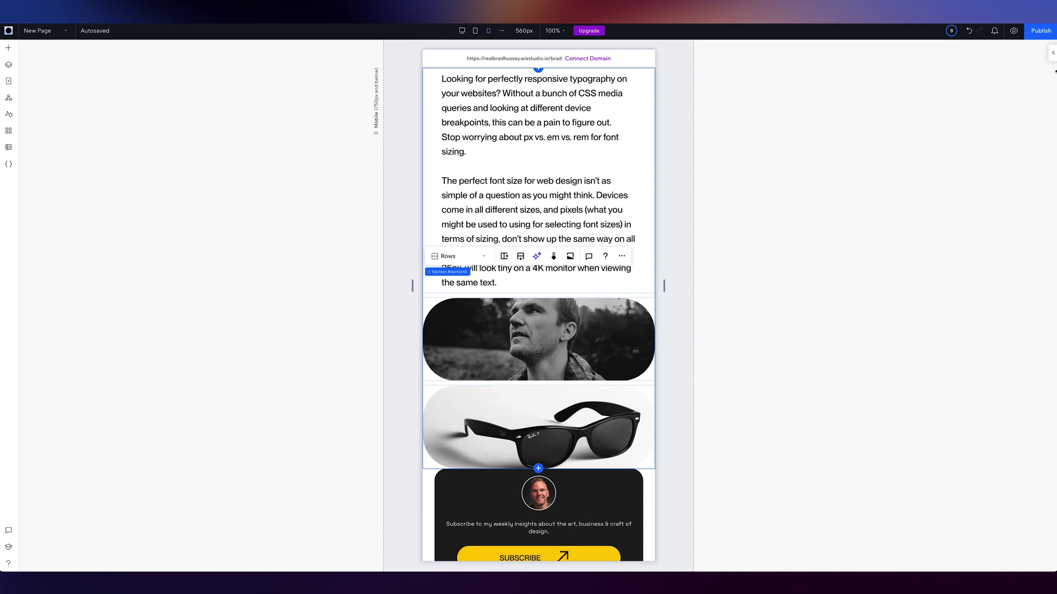
{"action": "left_click", "coordinate": [1052, 53]}
{"action": "scroll", "coordinate": [1031, 458], "scroll_direction": "down", "scroll_amount": 5}
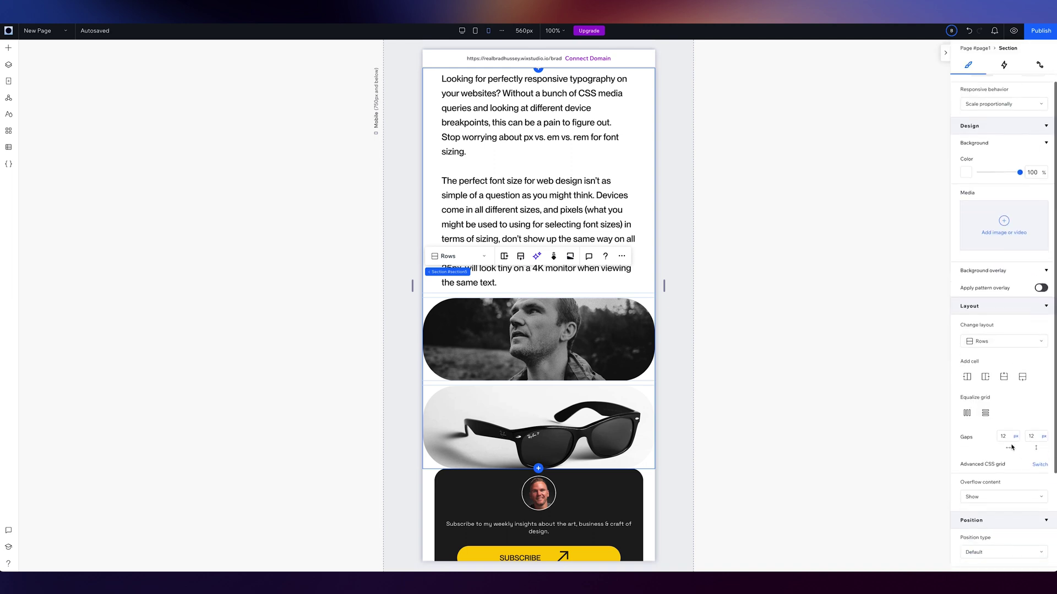
{"action": "key", "text": "Escape"}
{"action": "scroll", "coordinate": [597, 389], "scroll_direction": "up", "scroll_amount": 3}
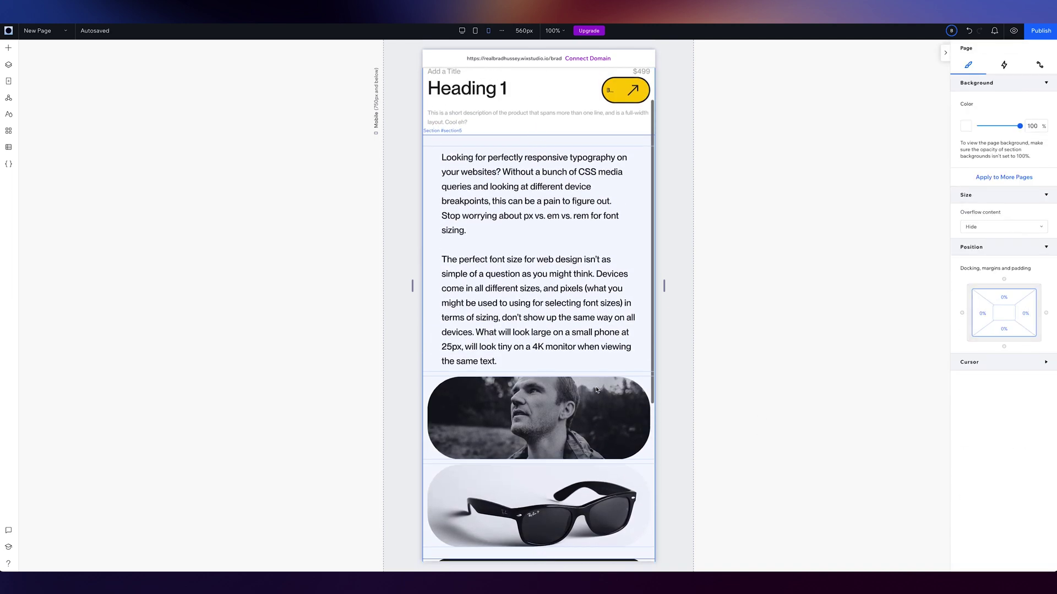
{"action": "scroll", "coordinate": [594, 389], "scroll_direction": "up", "scroll_amount": 1}
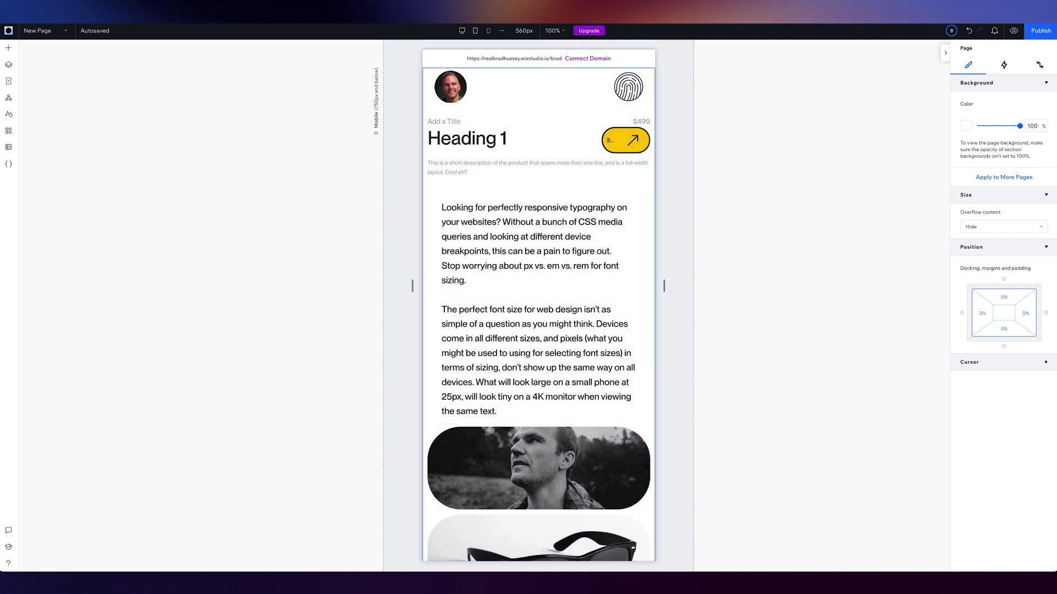
Generate a responsive AI design for the product title, price and description section from its desktop layout.
{"action": "left_click", "coordinate": [462, 30]}
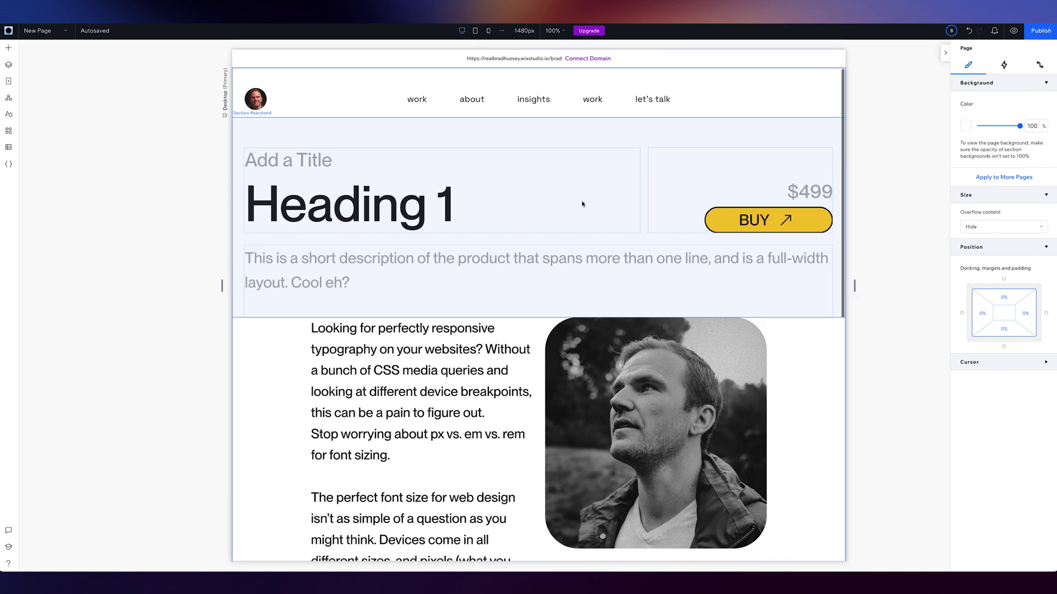
{"action": "left_click", "coordinate": [457, 140]}
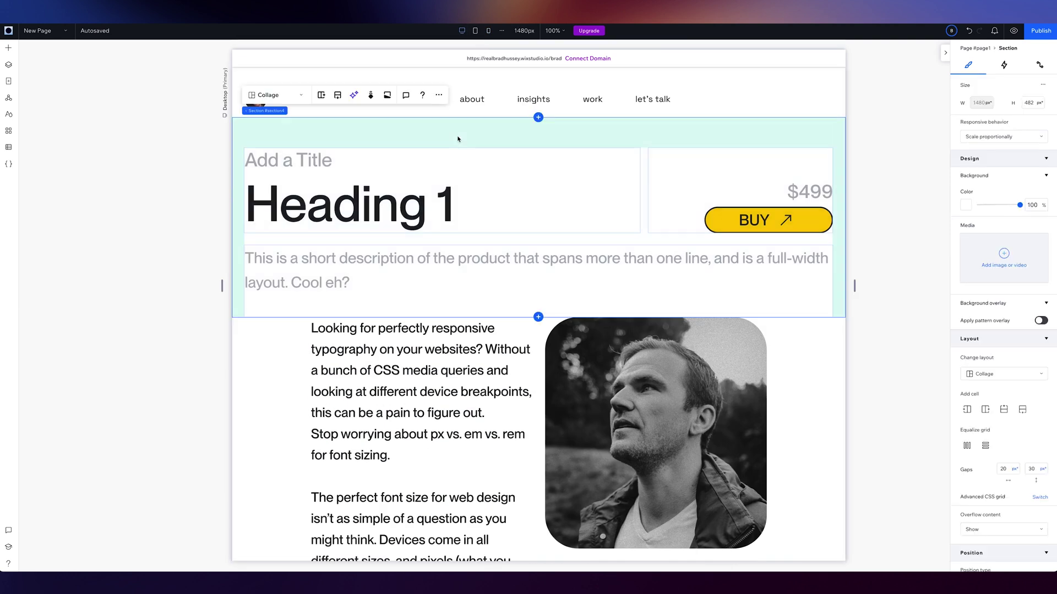
{"action": "left_click", "coordinate": [356, 97]}
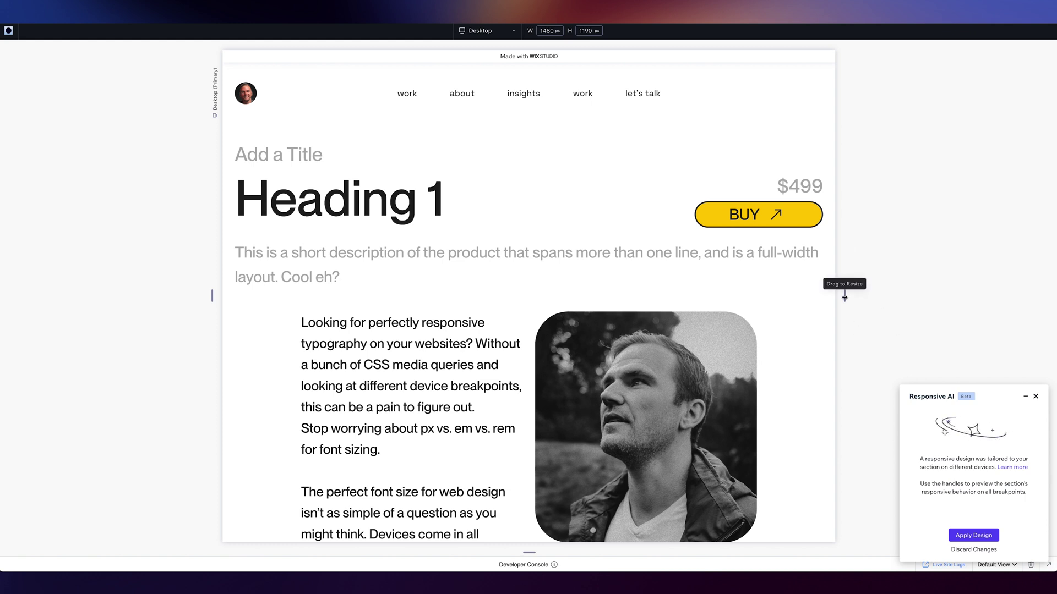
Check the AI-generated product header layout at tablet and mobile widths, and apply the design.
{"action": "left_click_drag", "start_coordinate": [844, 297], "coordinate": [701, 292]}
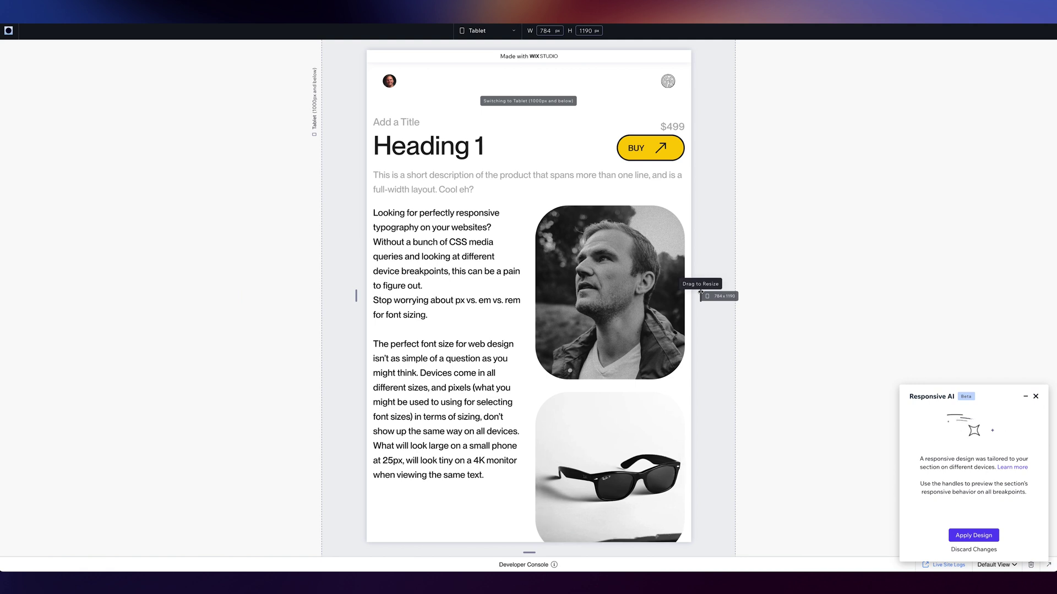
{"action": "left_click_drag", "start_coordinate": [700, 292], "coordinate": [654, 297]}
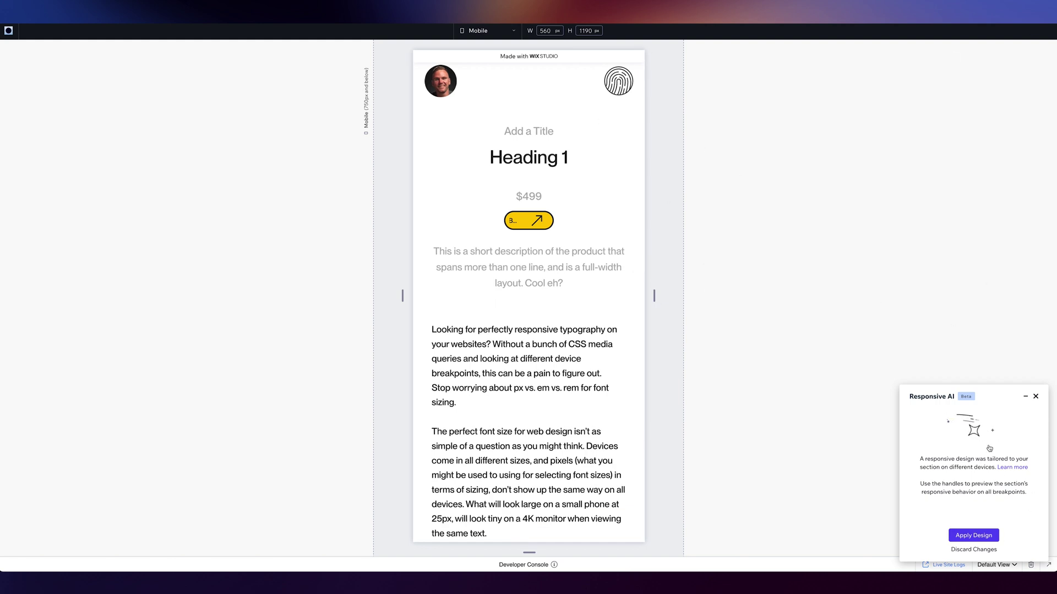
{"action": "left_click", "coordinate": [973, 535]}
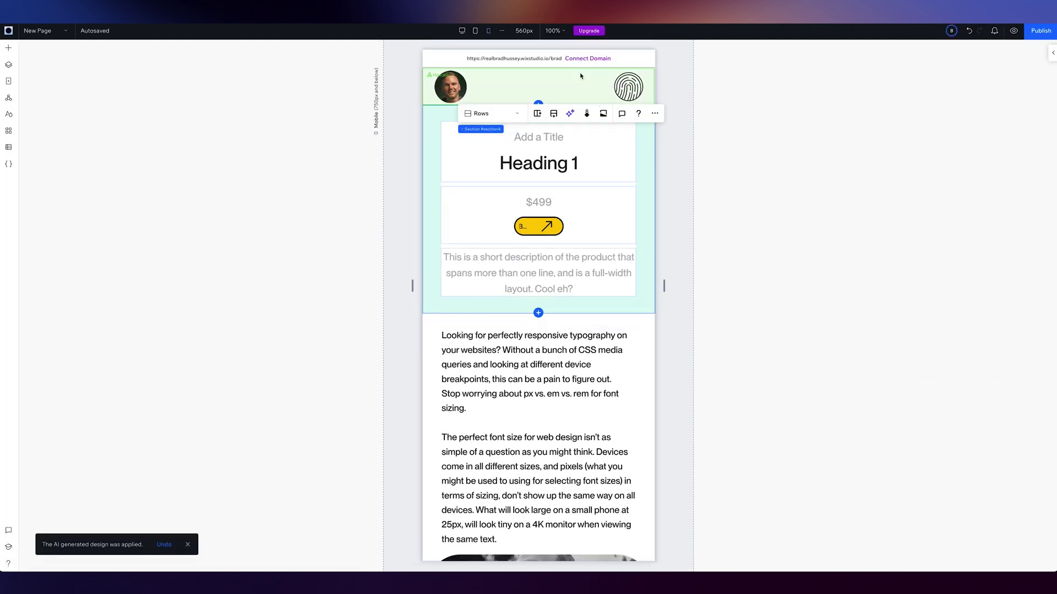
Reduce the vertical spacing between the title and Heading 1 in their stack at the Mobile breakpoint.
{"action": "left_click", "coordinate": [447, 150]}
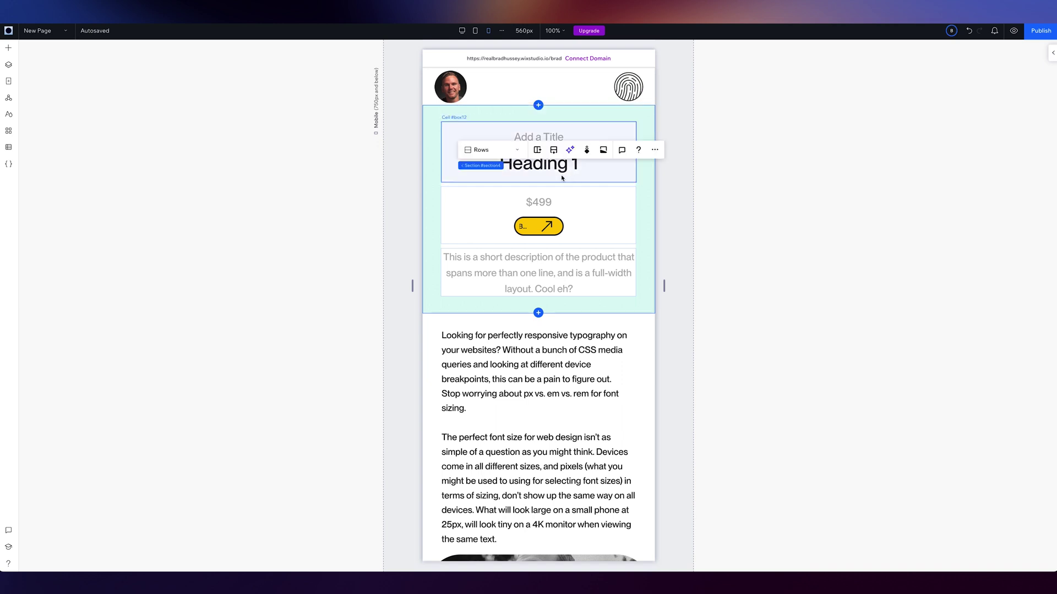
{"action": "left_click", "coordinate": [566, 172]}
{"action": "left_click", "coordinate": [532, 146]}
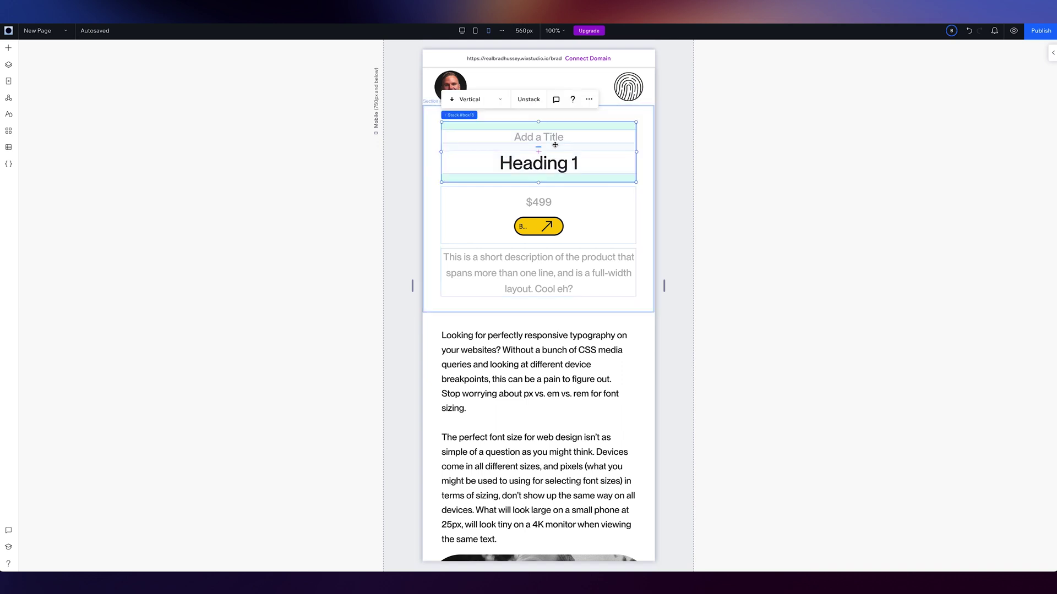
{"action": "left_click_drag", "start_coordinate": [540, 147], "coordinate": [539, 142]}
Widen the BUY button to fit its full label and tighten the price stack's item spacing to 10 px at the Mobile breakpoint.
{"action": "left_click", "coordinate": [562, 226]}
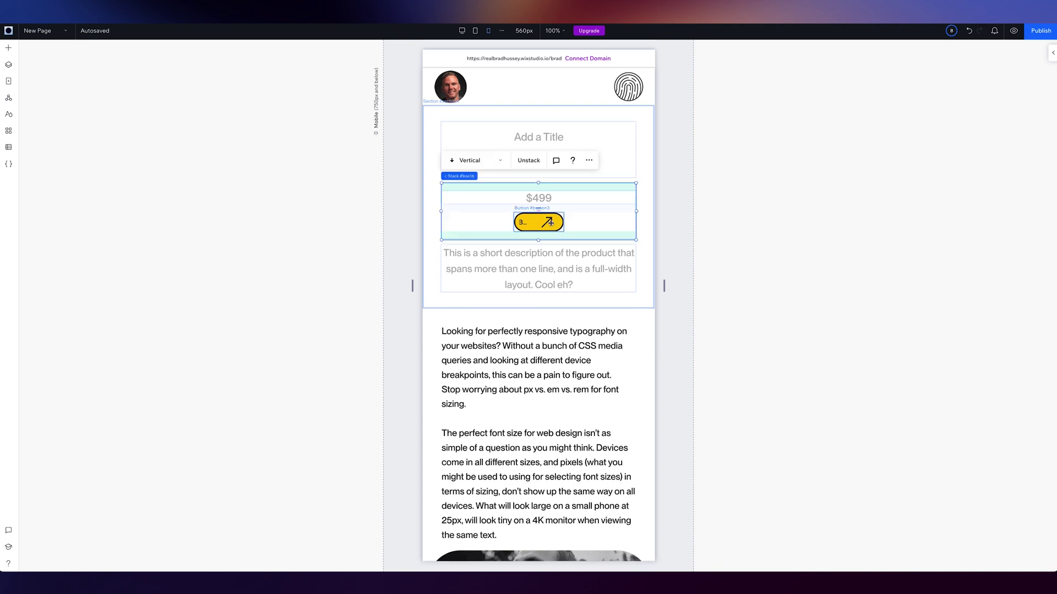
{"action": "left_click", "coordinate": [562, 226]}
{"action": "left_click_drag", "start_coordinate": [563, 225], "coordinate": [595, 223]}
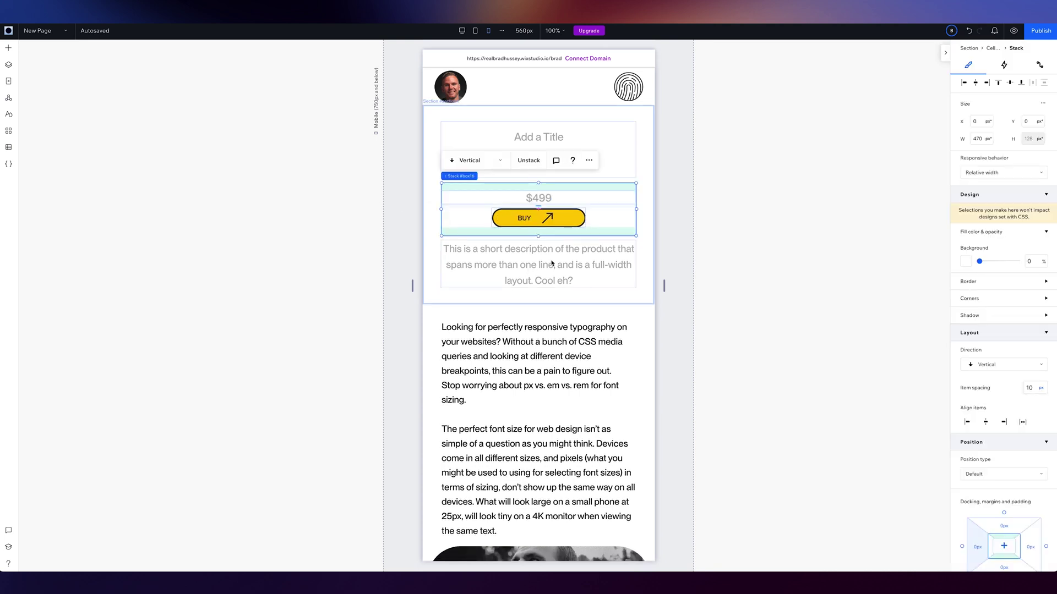
{"action": "left_click", "coordinate": [741, 165]}
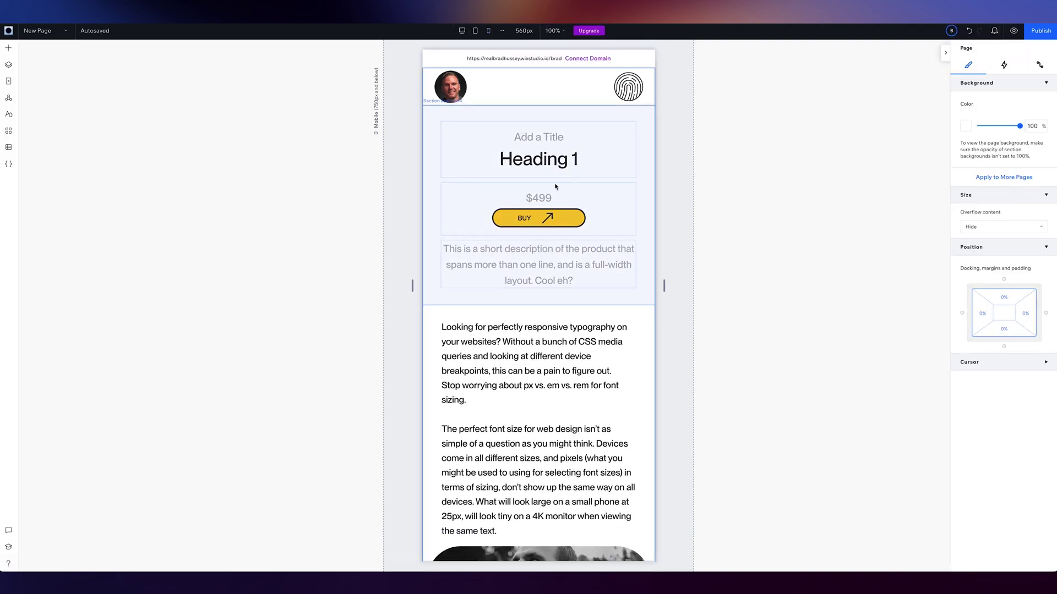
Preview the page and widen the canvas from mobile to desktop width to check the responsive layout.
{"action": "key", "text": "ctrl+p"}
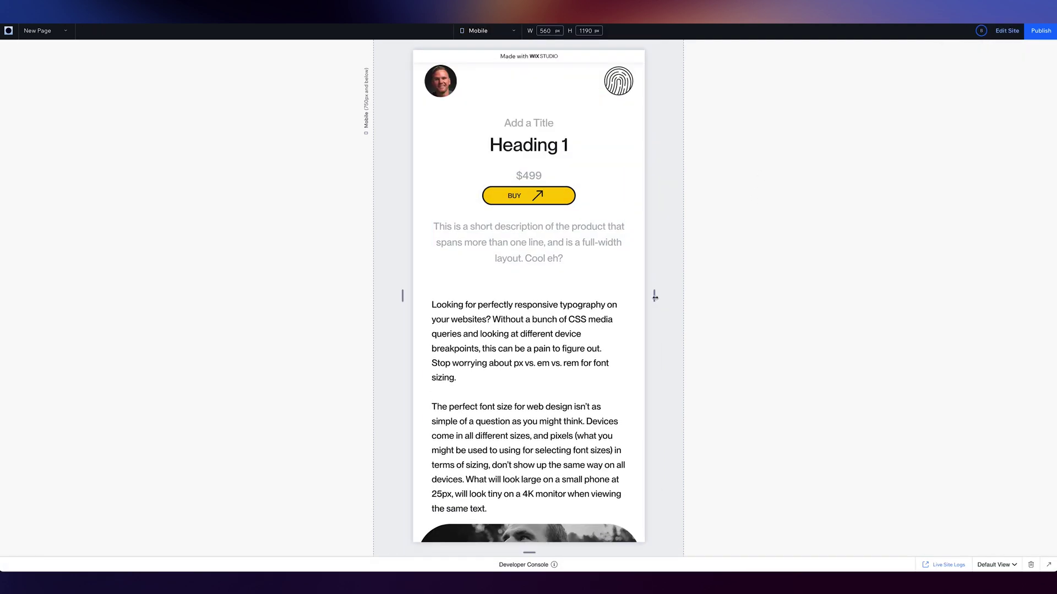
{"action": "left_click_drag", "start_coordinate": [655, 297], "coordinate": [915, 316]}
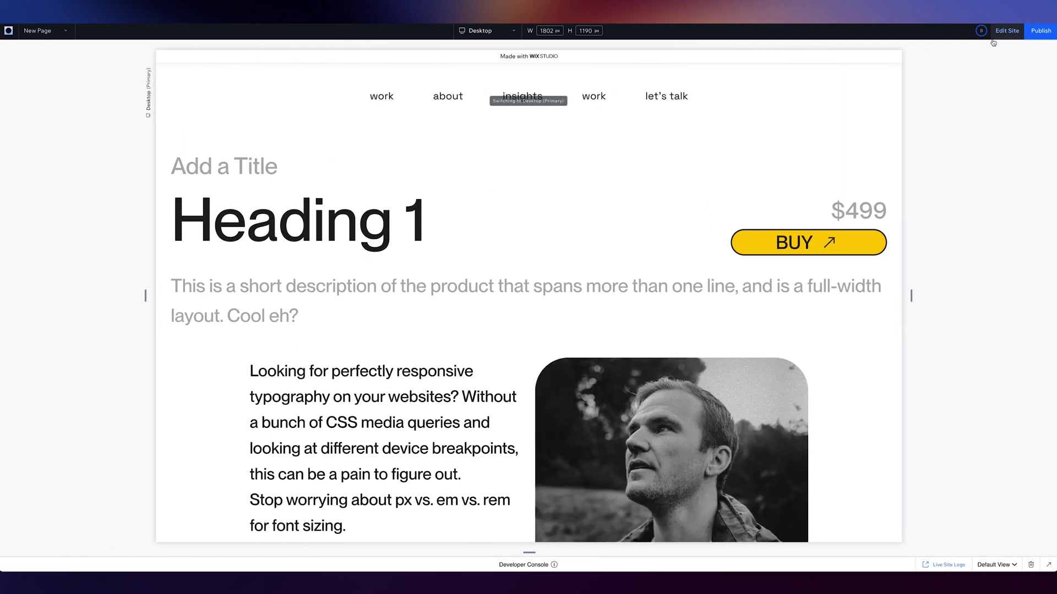